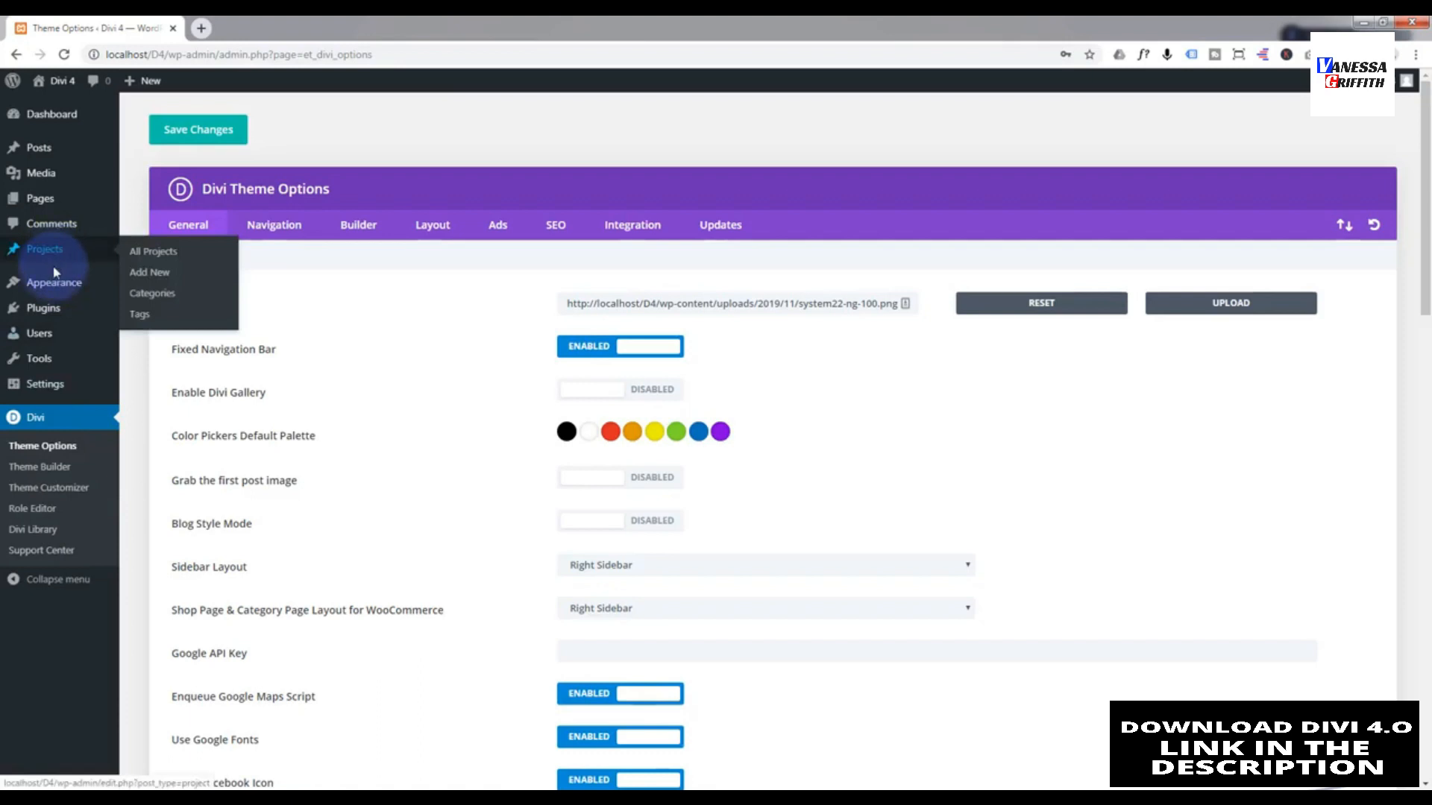
- Add a new page titled "Home" and open it in the Divi Builder
mouse_move(38, 201)
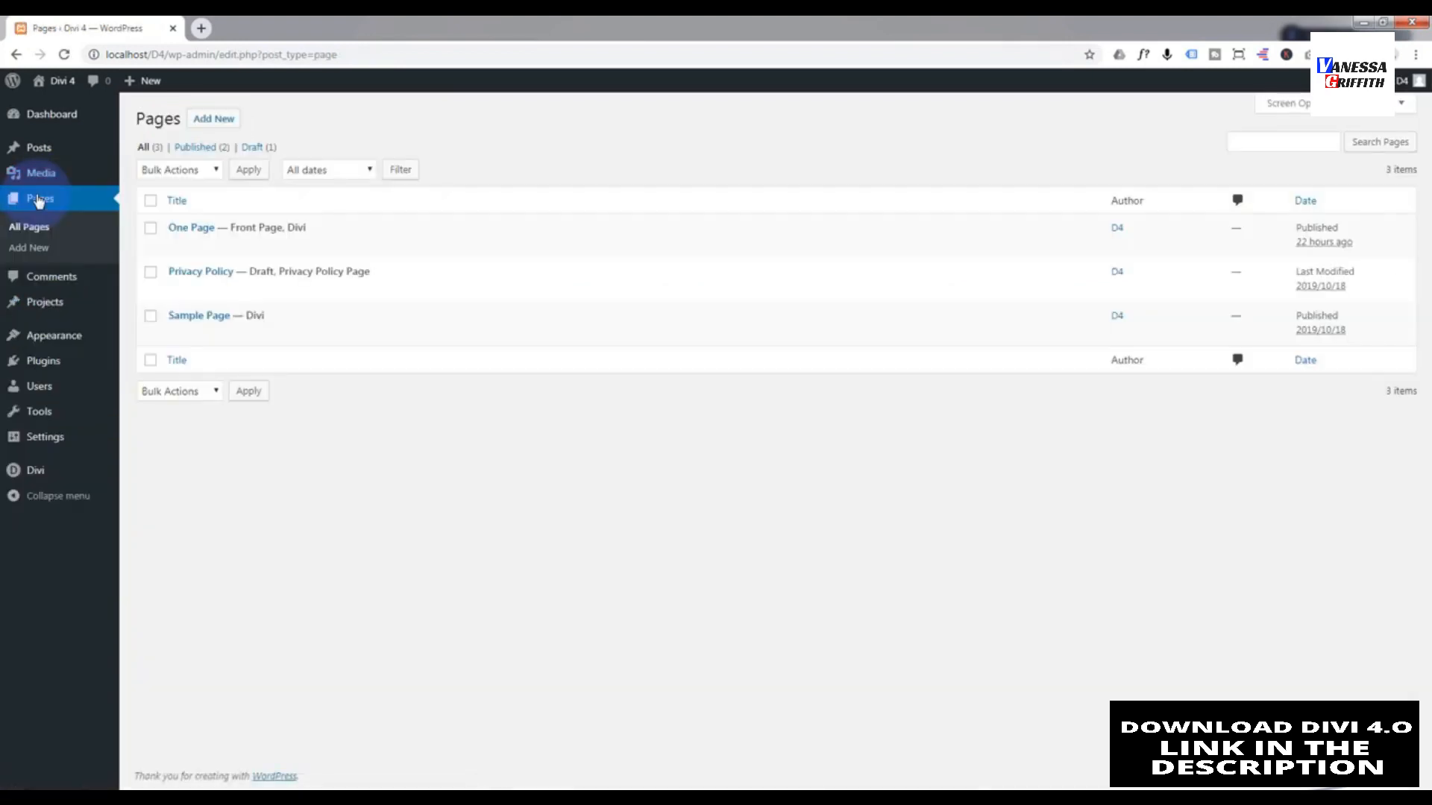
mouse_move(539, 279)
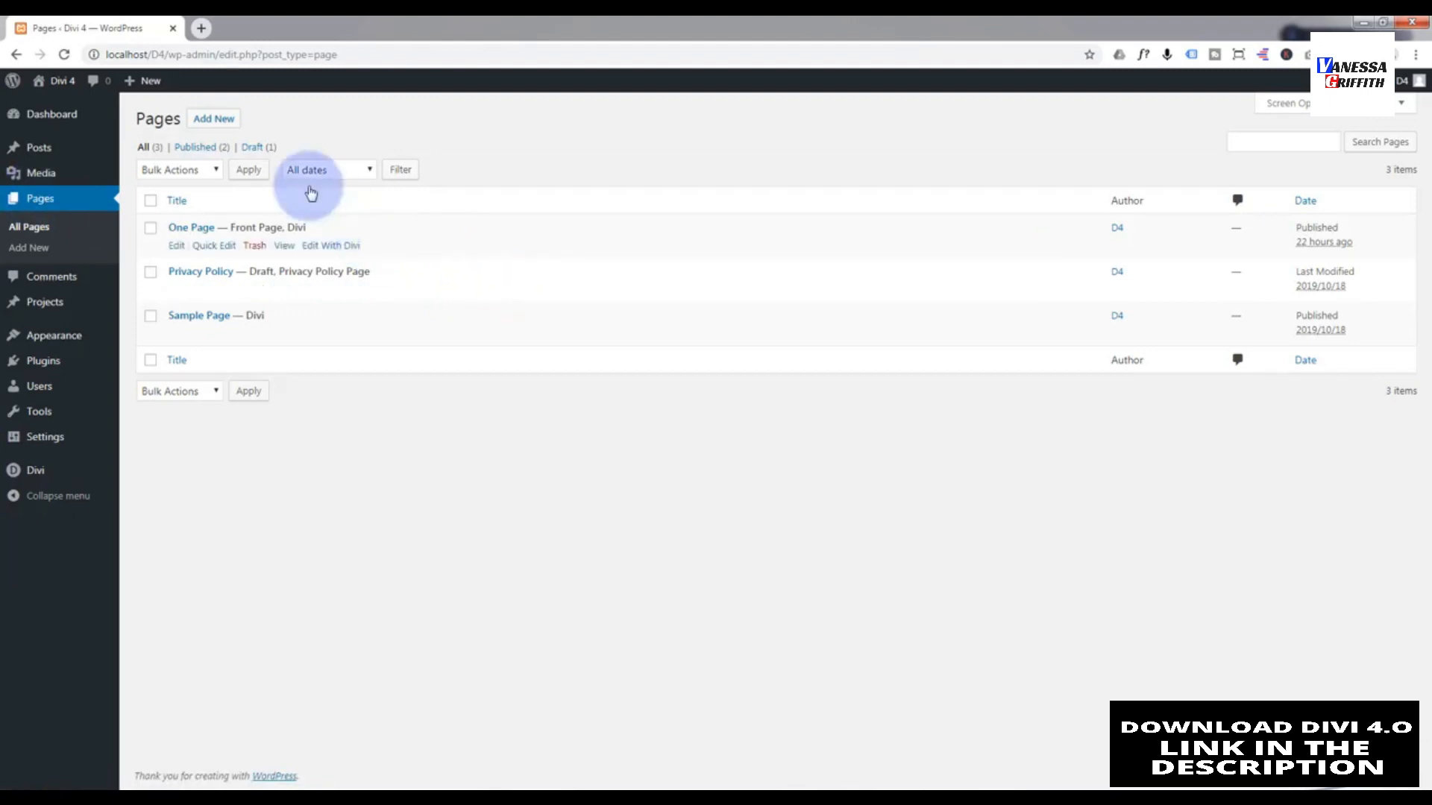
left_click(214, 121)
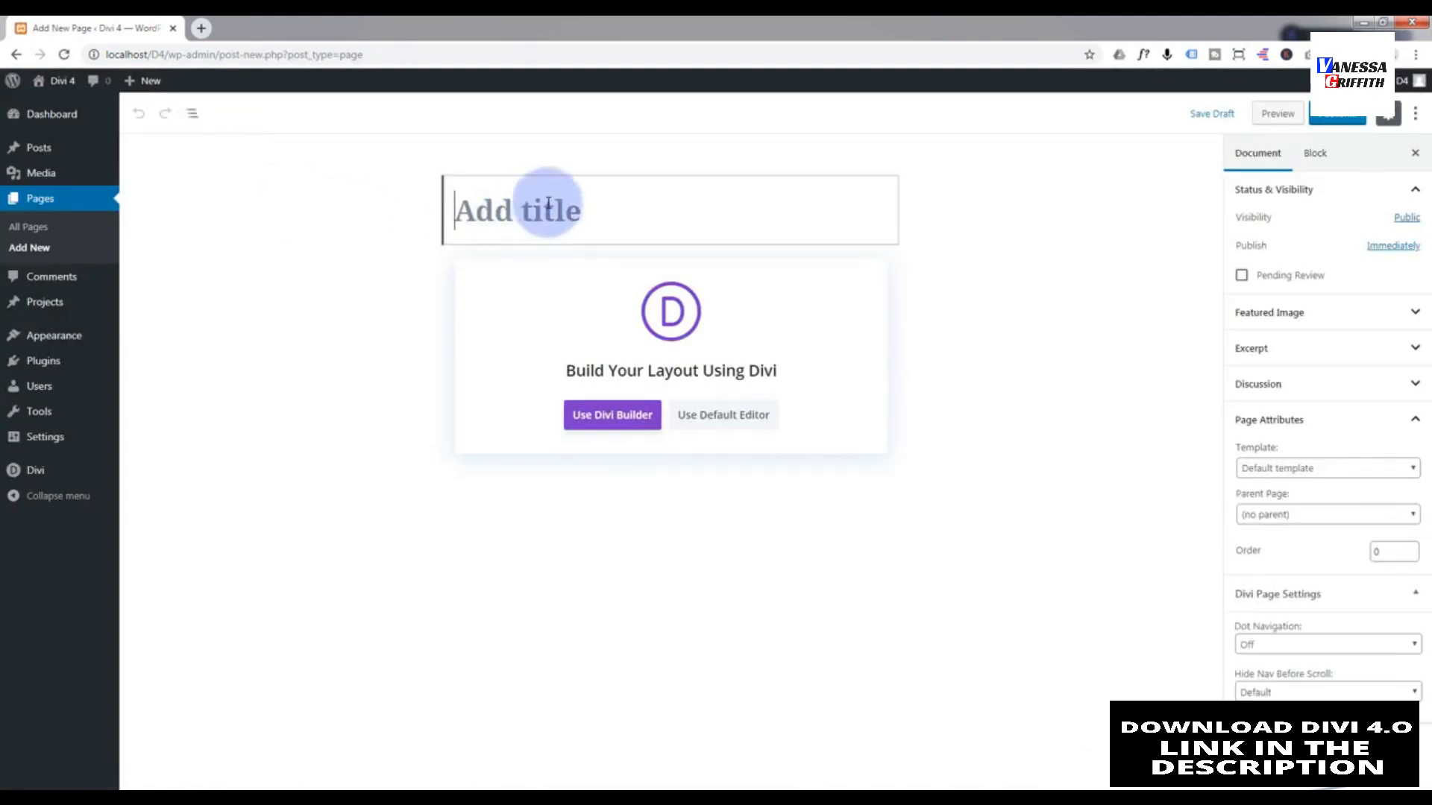
type("Home")
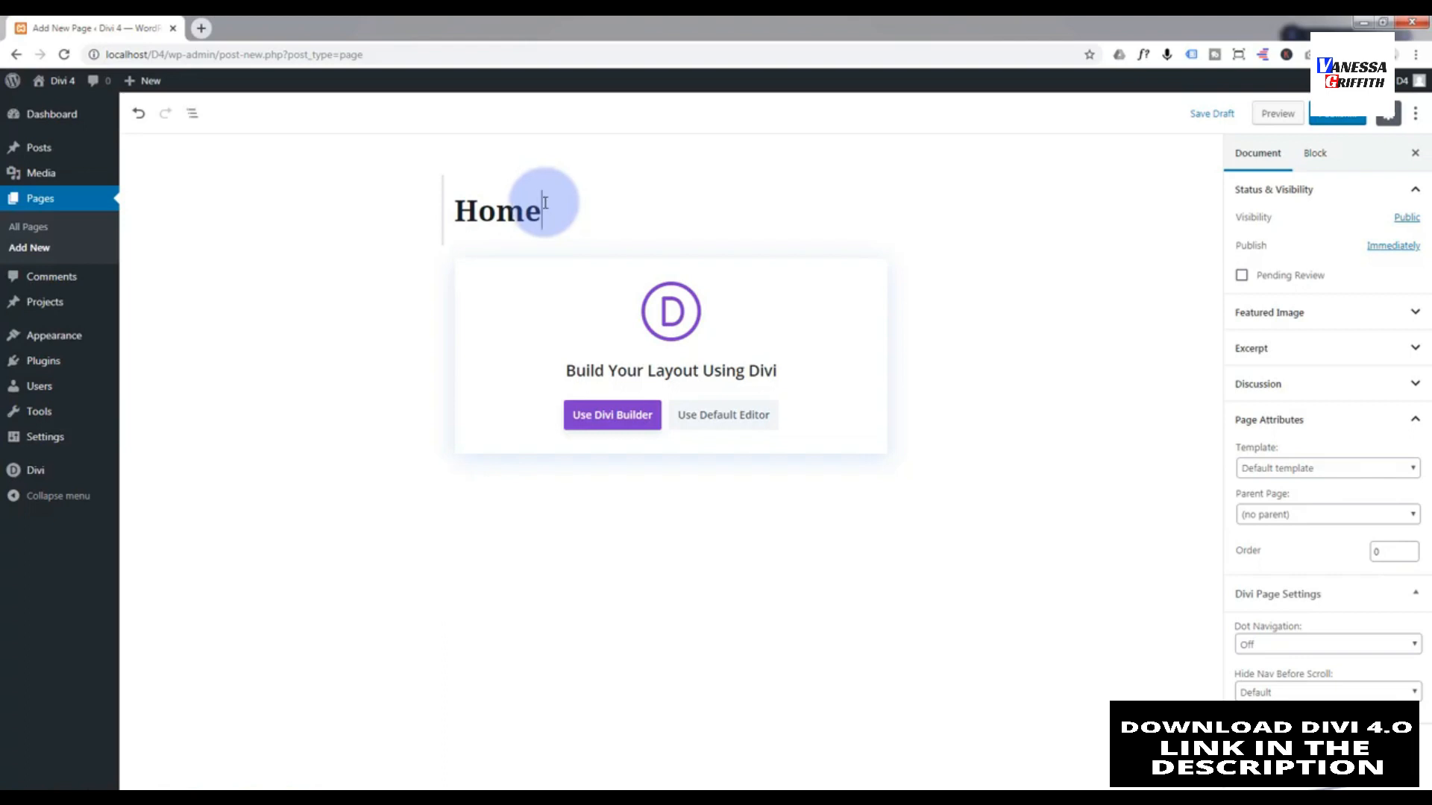
left_click(612, 415)
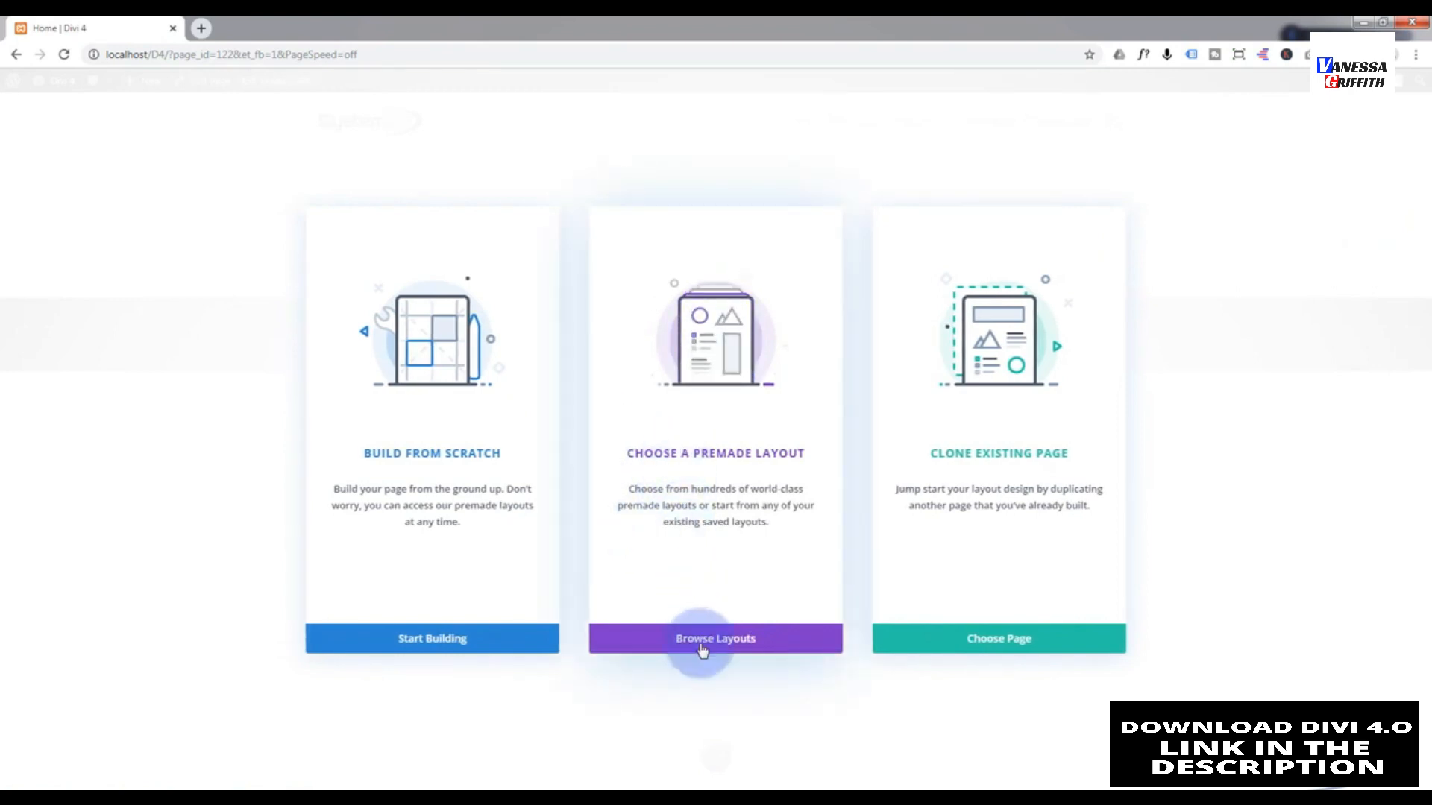
- Browse the premade layouts, filter them by Lifestyle, and select the Home layout in the Life Coach pack
left_click(701, 646)
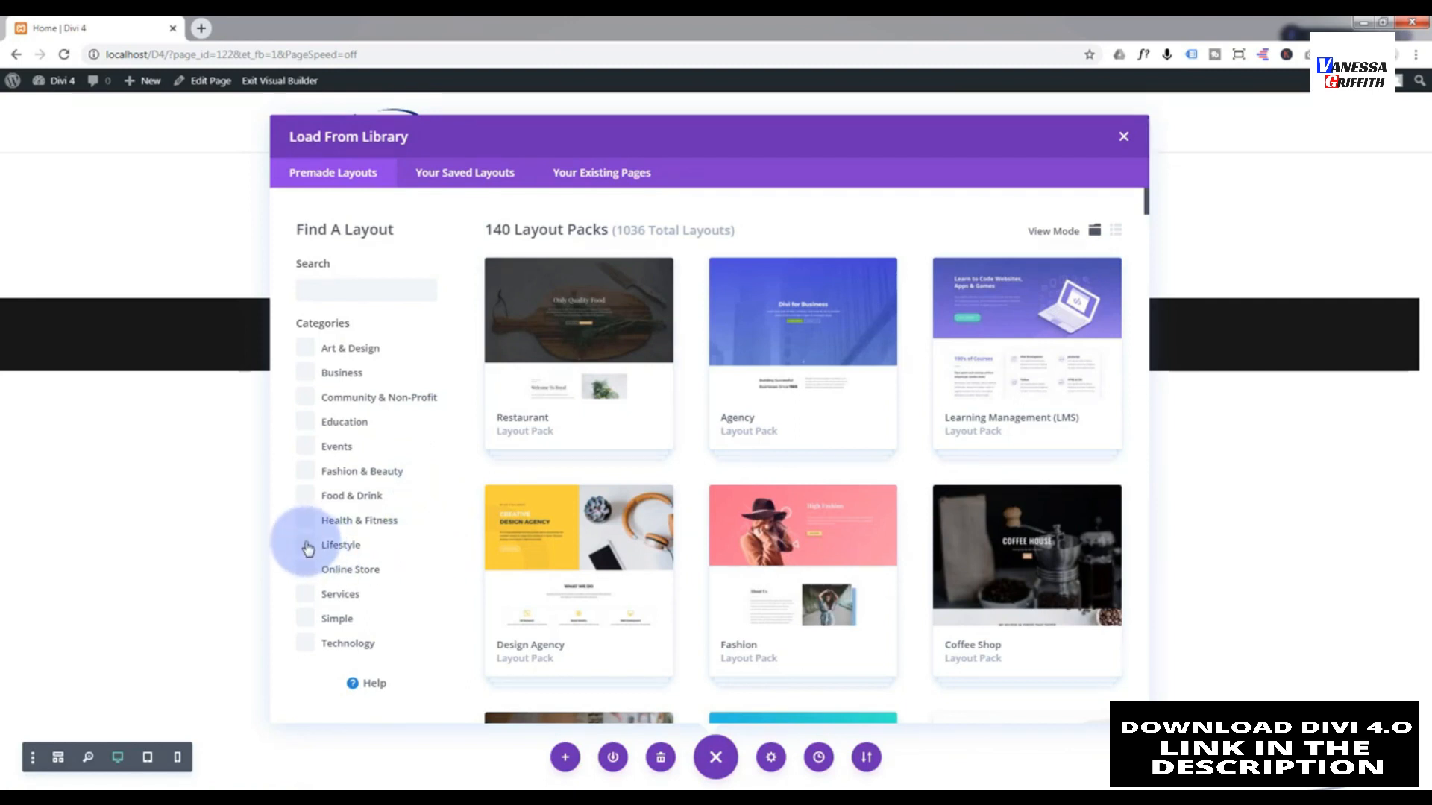
left_click(334, 546)
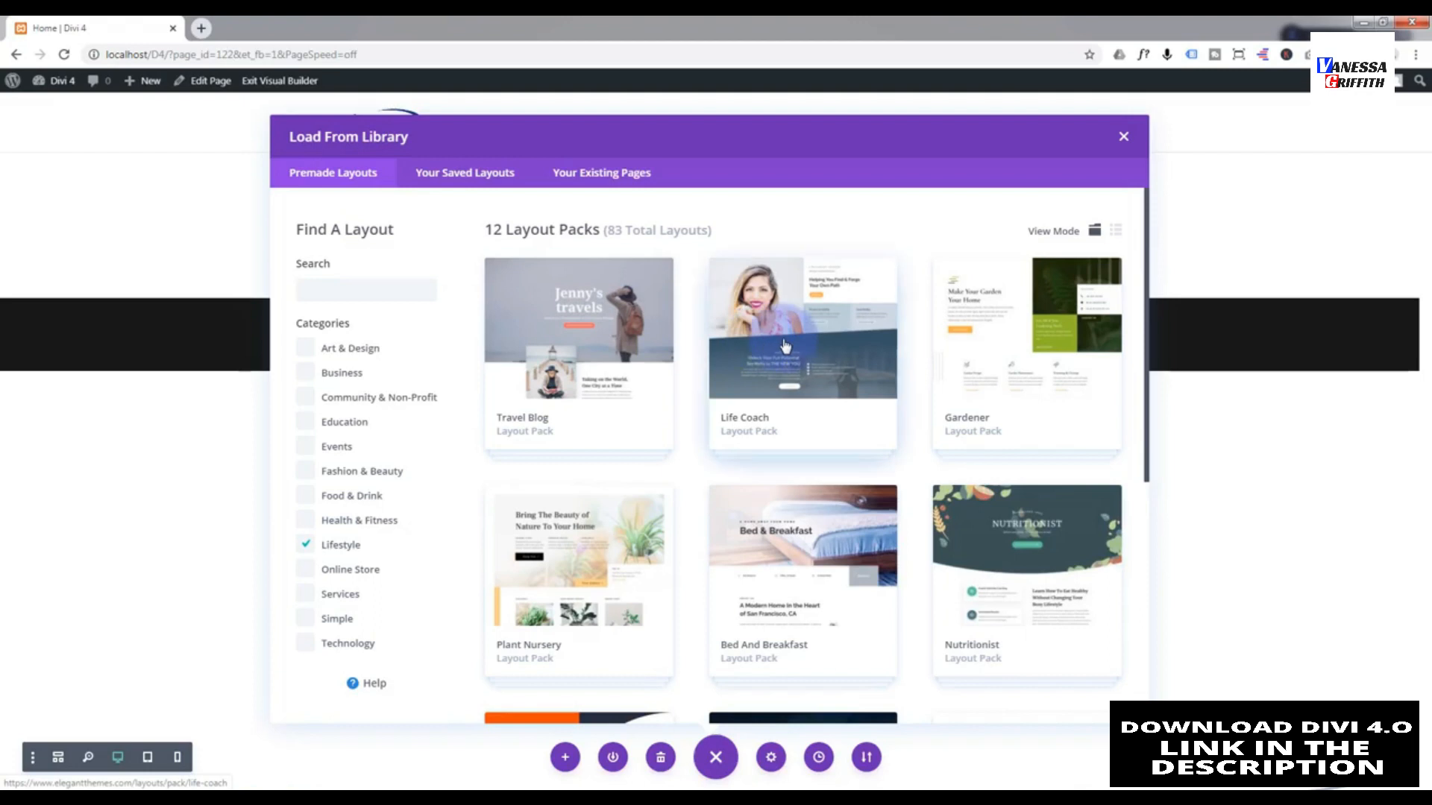
left_click(823, 386)
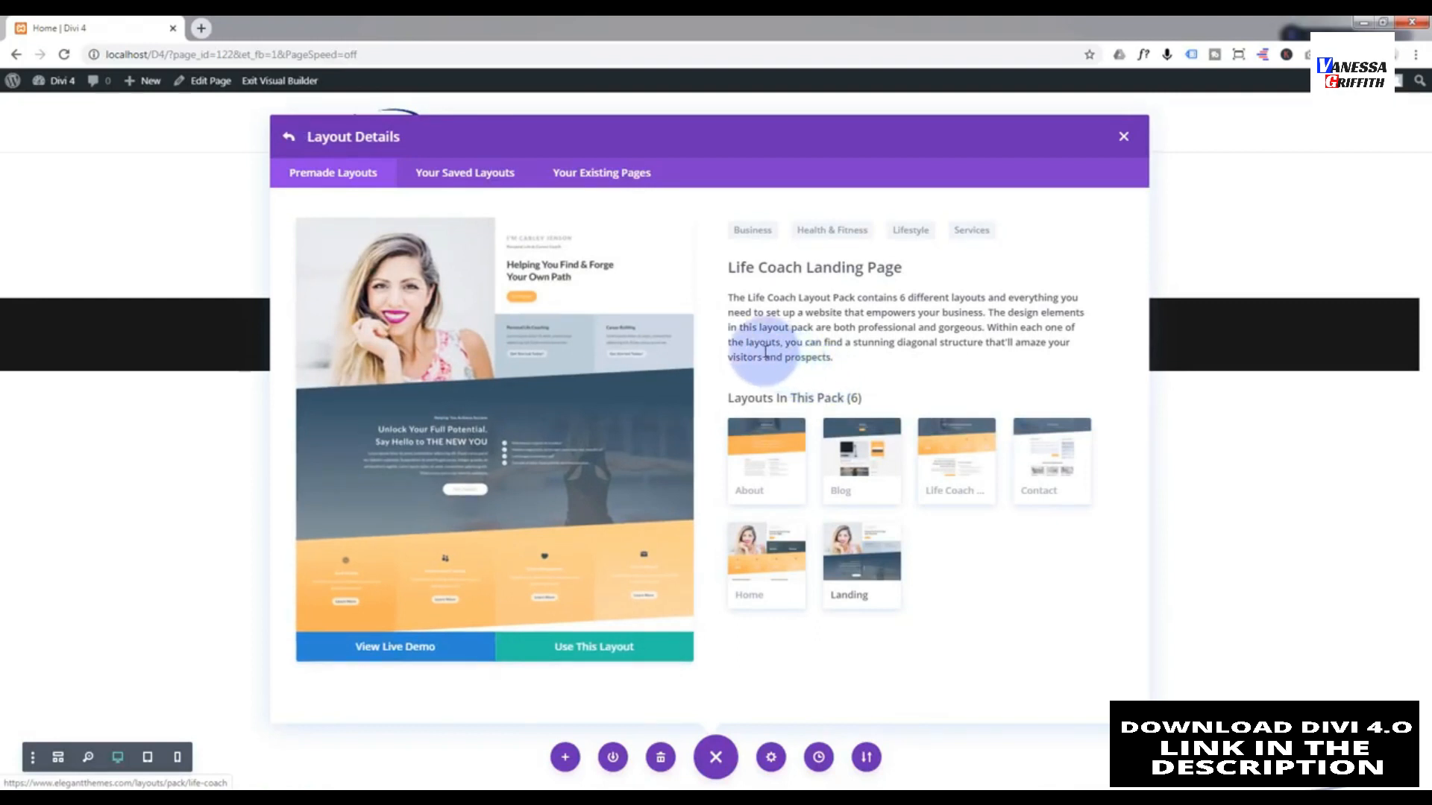
left_click(765, 600)
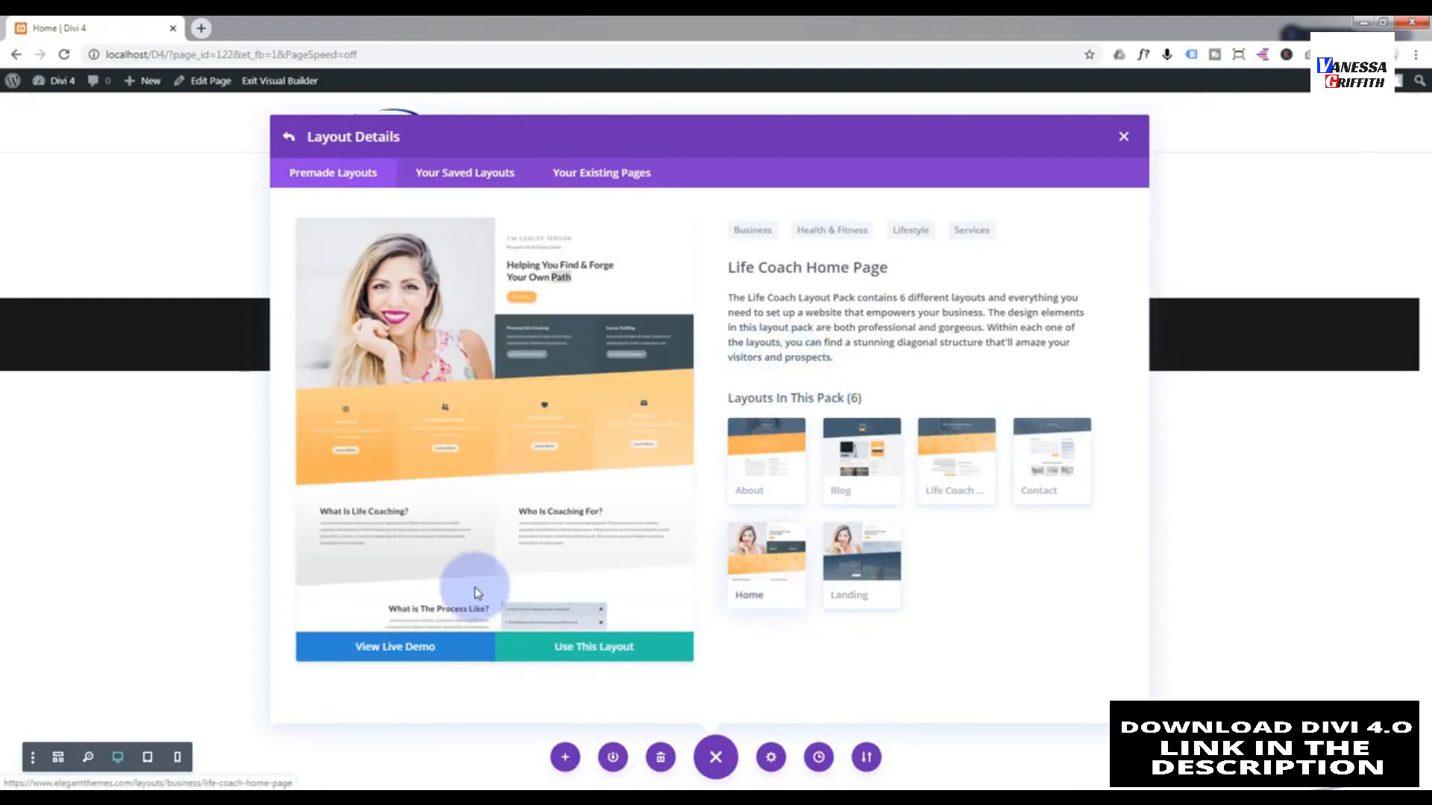
- Preview the live demo of the Life Coach Home page through its sections, and return to the layout details
left_click(378, 655)
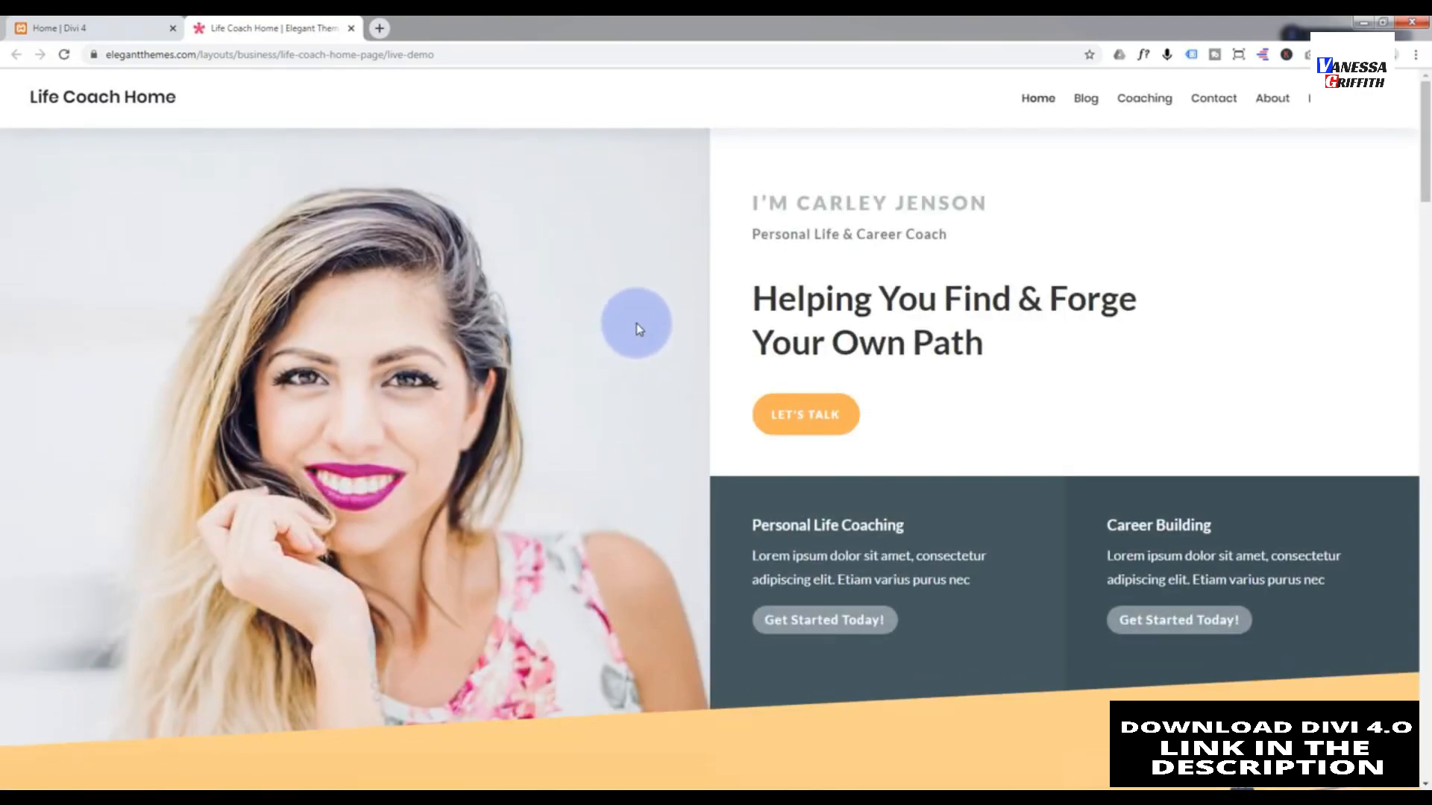
scroll(872, 301, "down", 7)
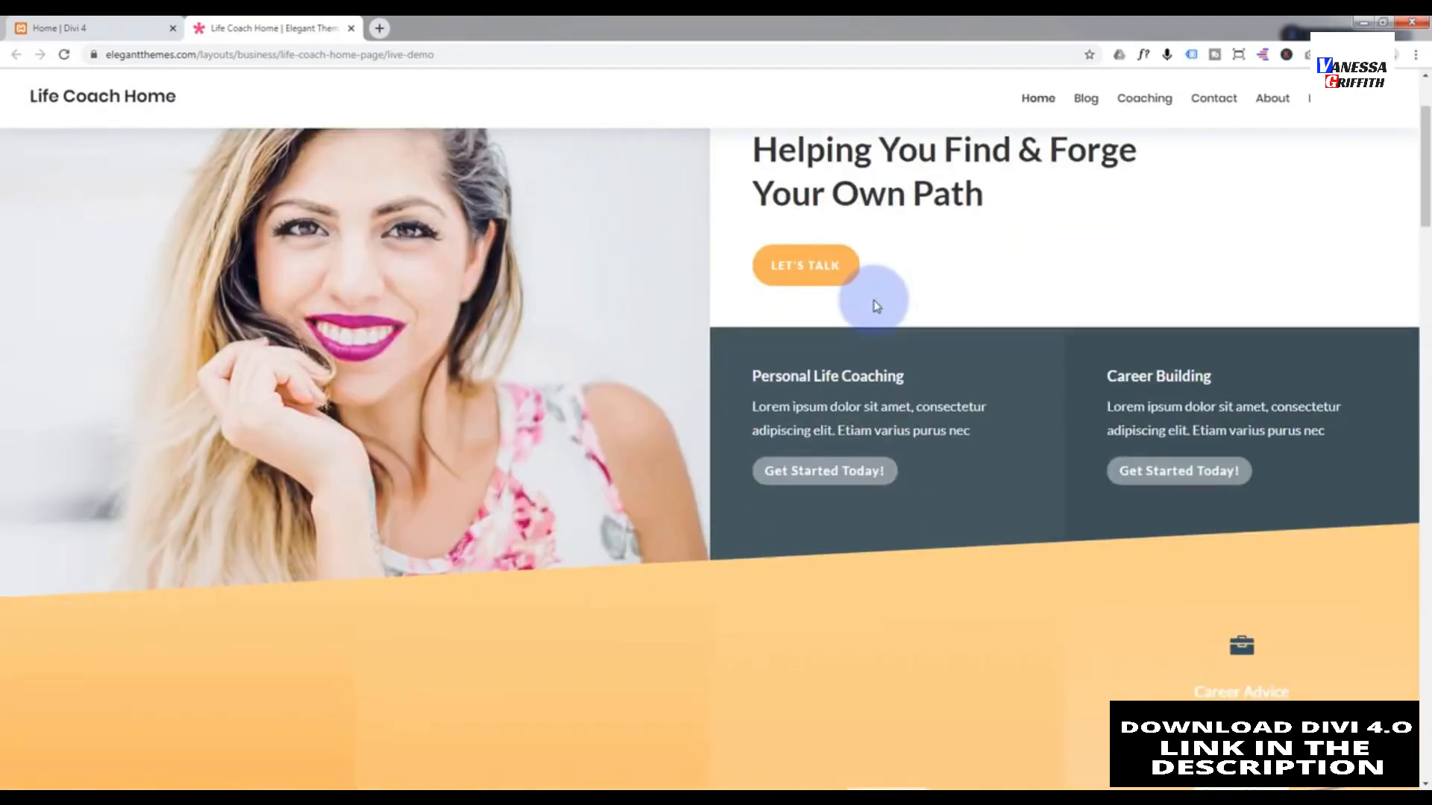
scroll(874, 300, "down", 10)
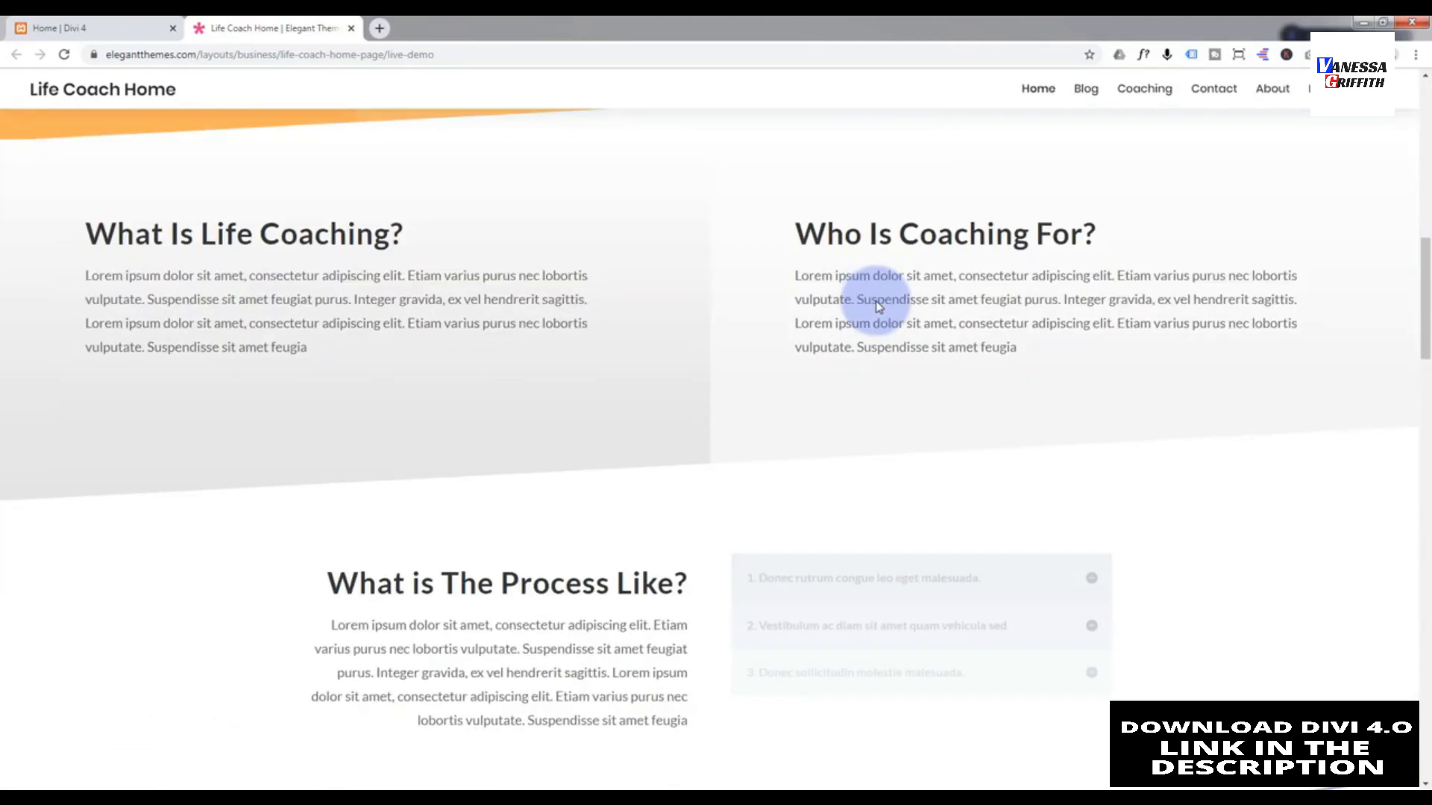
scroll(877, 304, "up", 10)
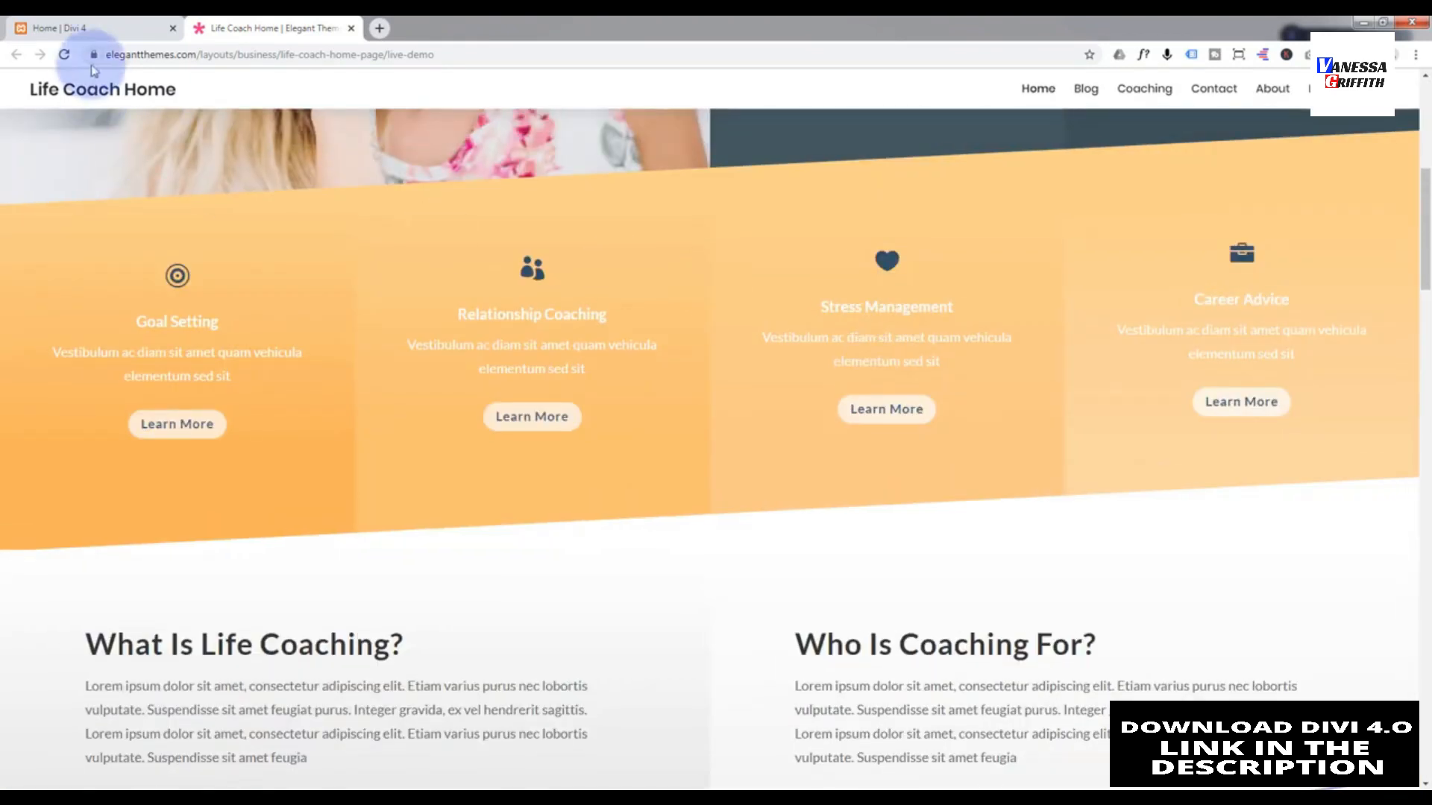
left_click(59, 27)
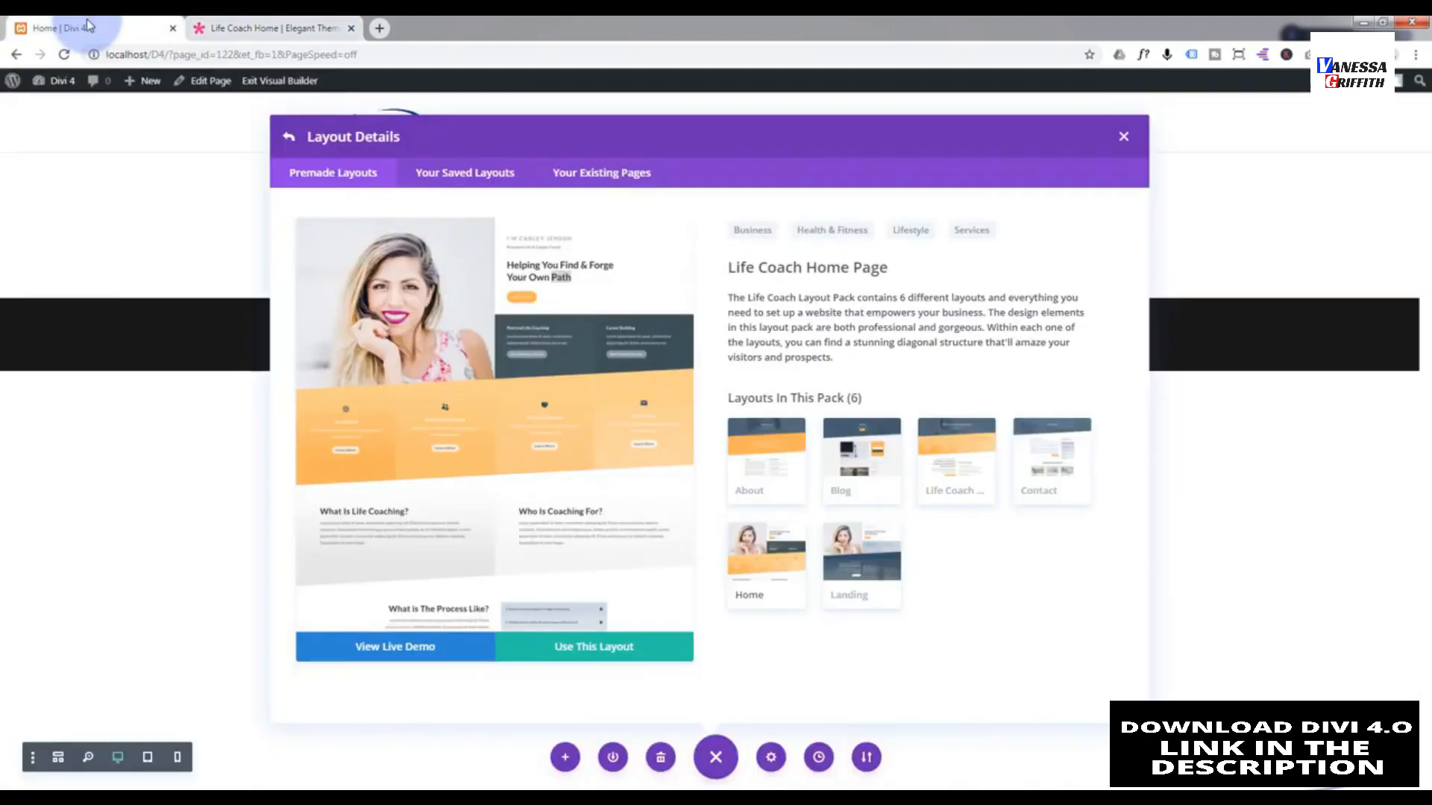
- Load the Life Coach Home layout into the Home page and exit the visual builder
left_click(593, 646)
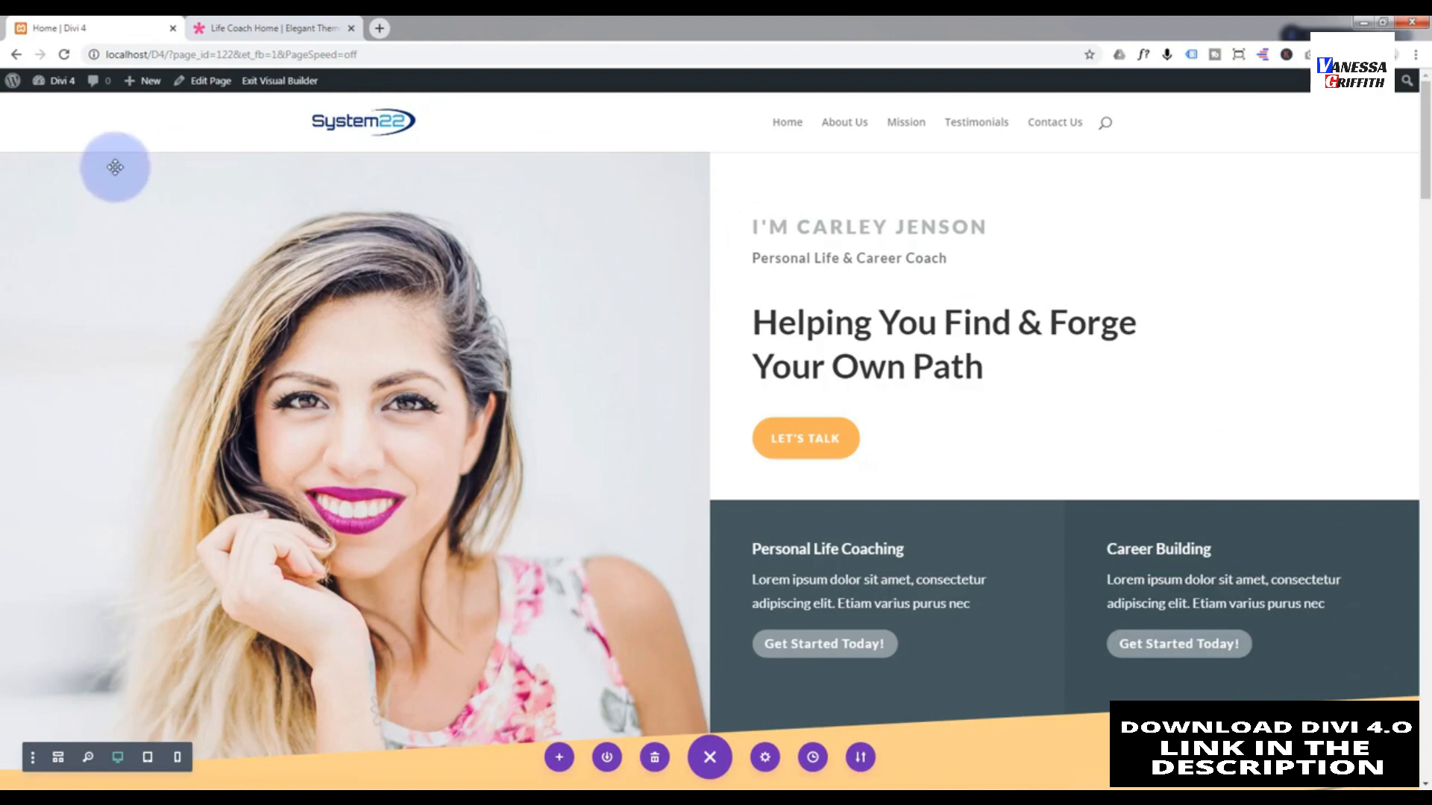
left_click(271, 88)
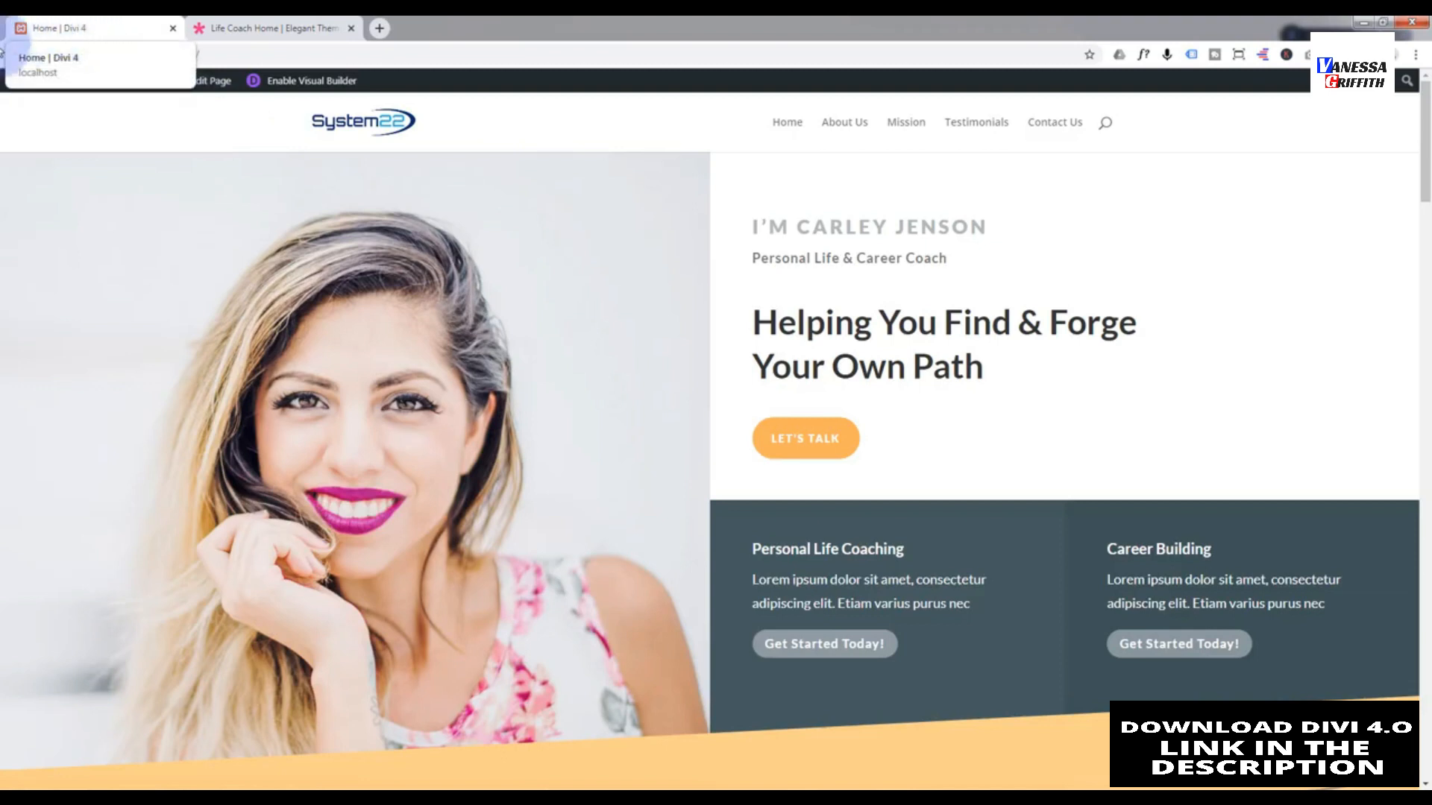
- Create another page titled "About Us" and open it in the Divi Builder
mouse_move(134, 89)
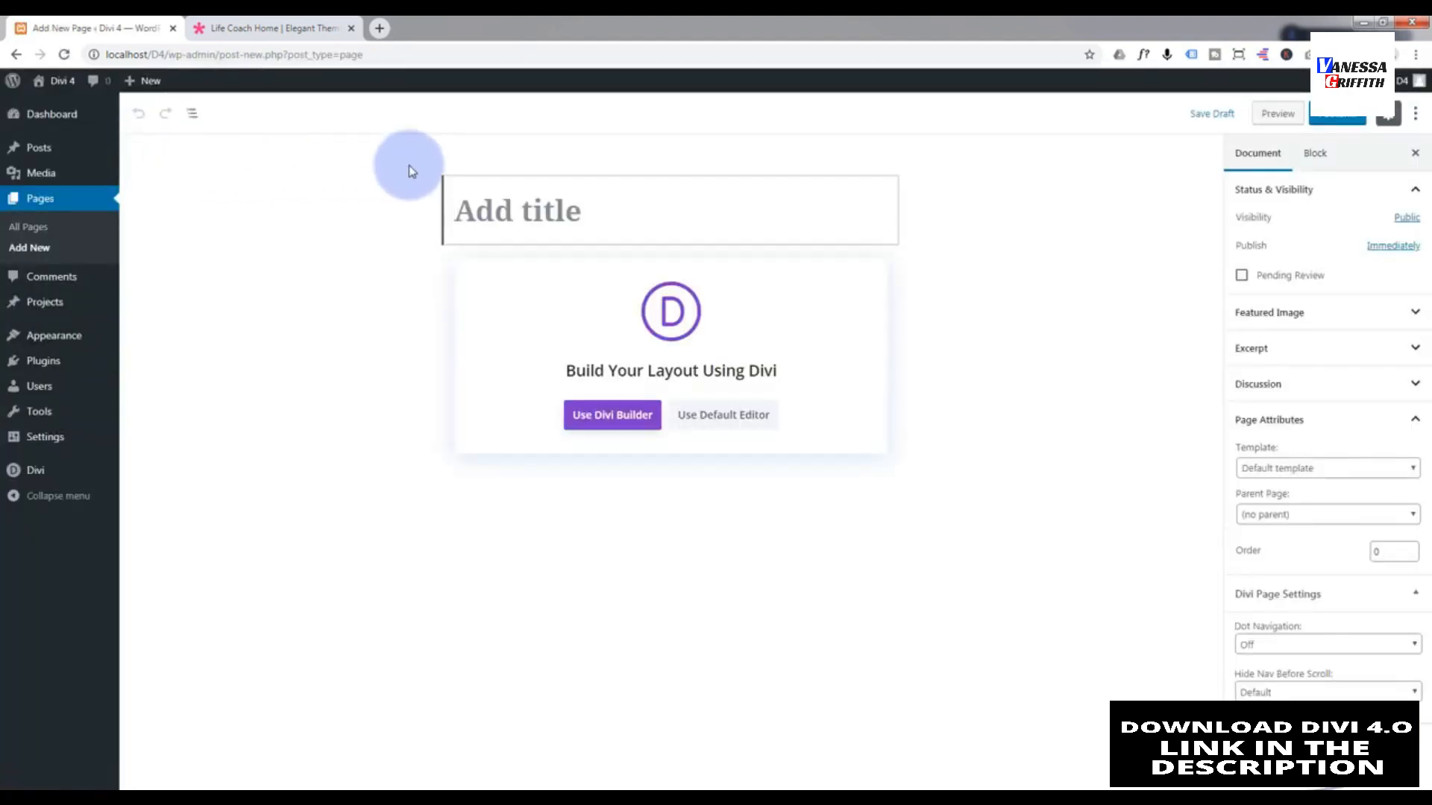
type("About ")
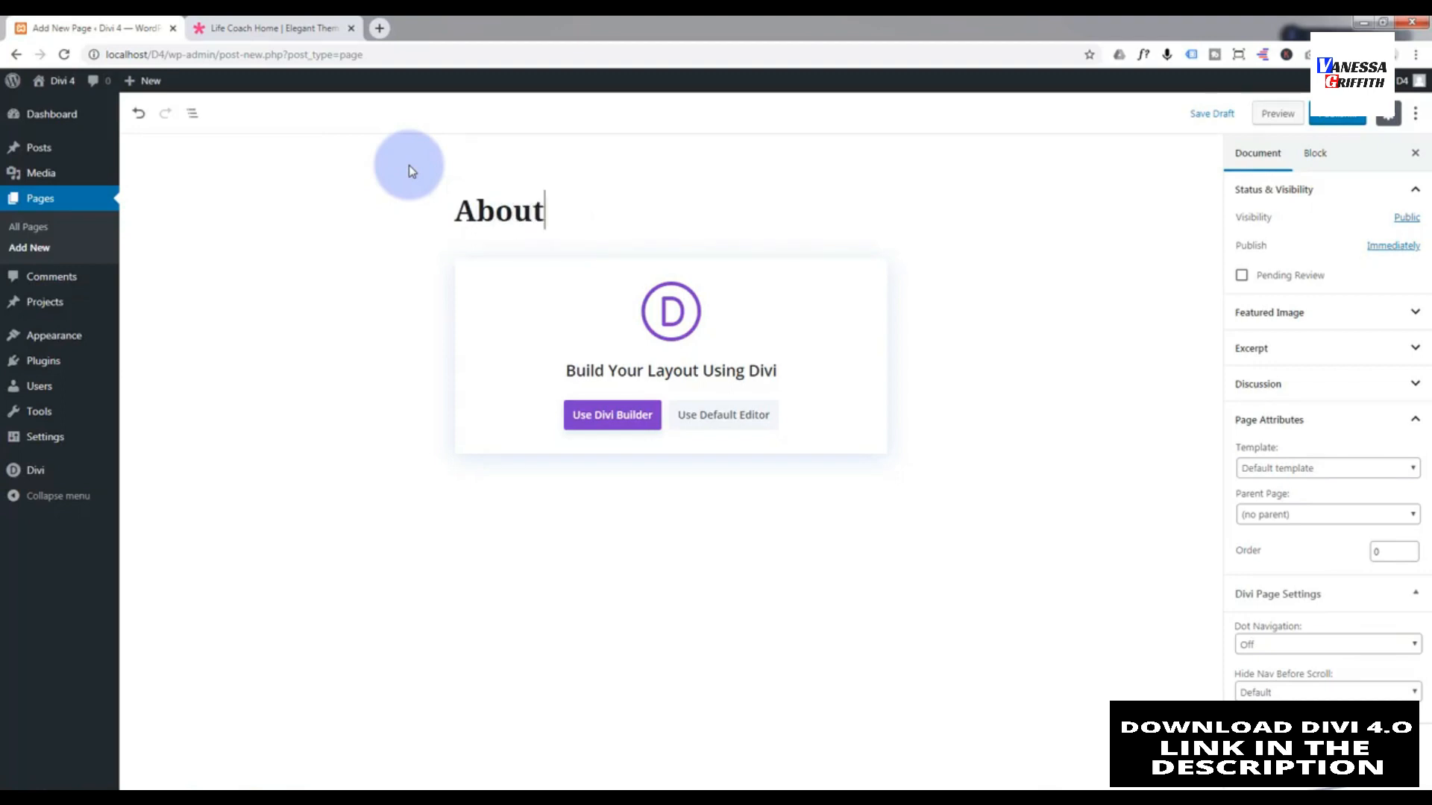
type("Us")
left_click(606, 419)
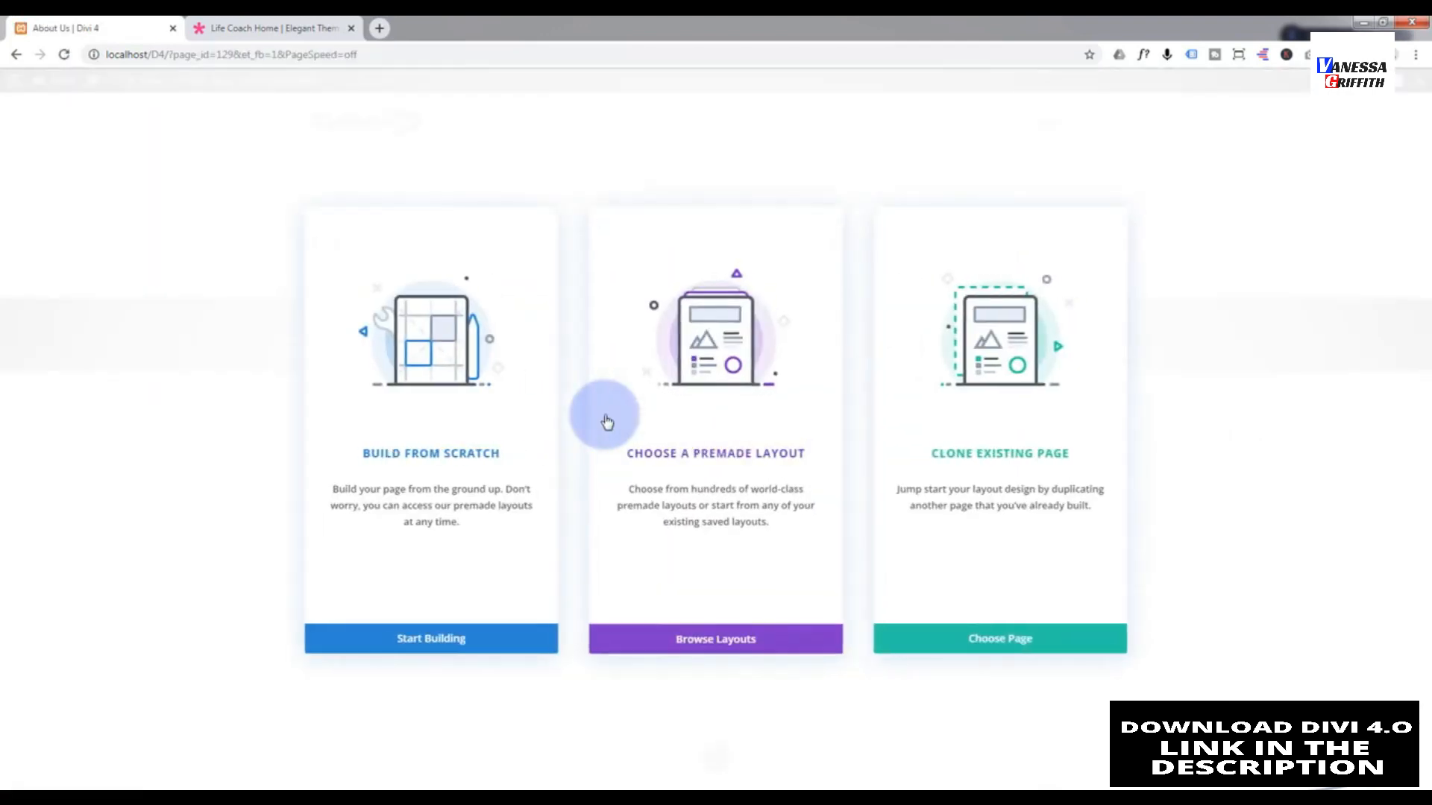
- Load the premade About layout from the Life Coach pack in the Lifestyle category into the page, and exit the visual builder
left_click(710, 647)
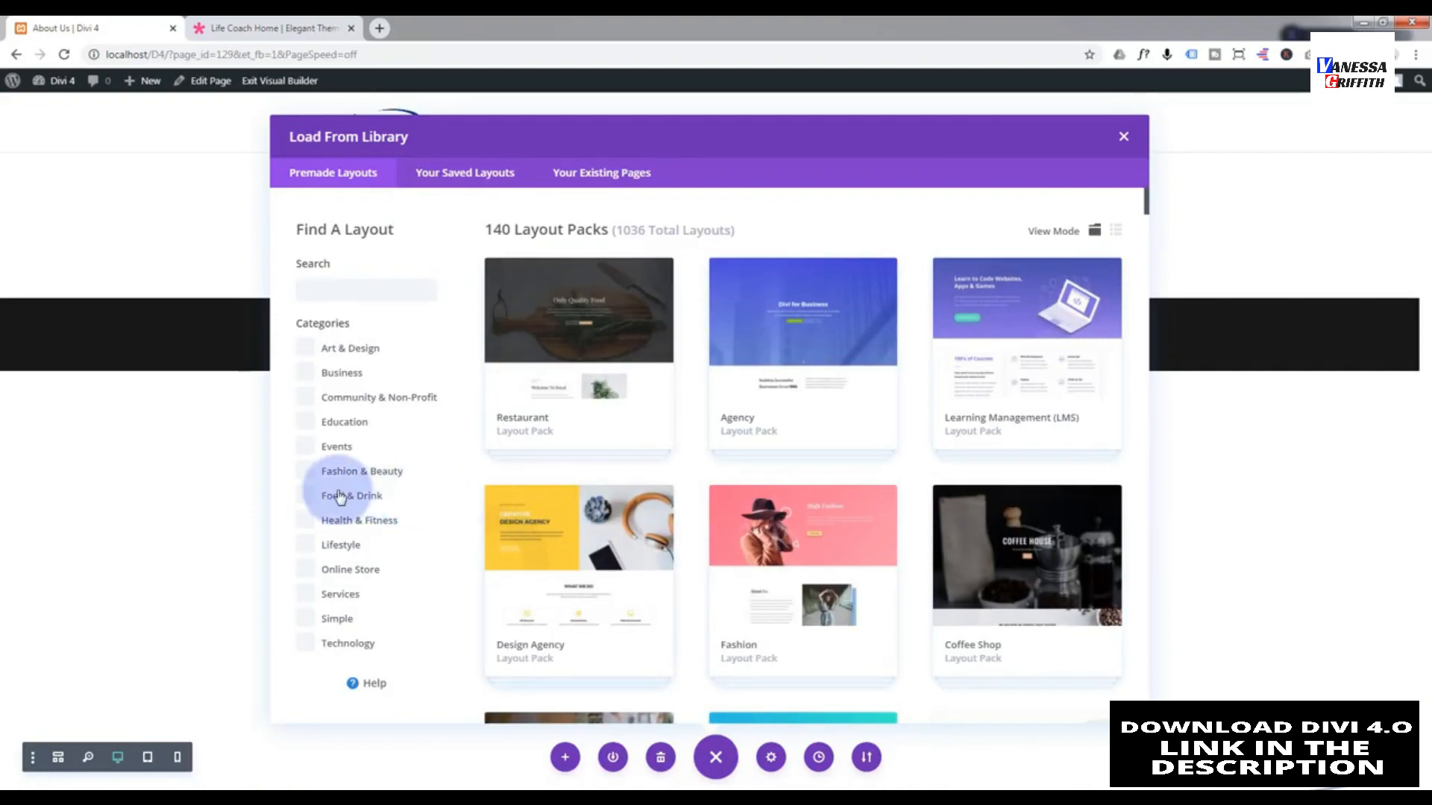
left_click(307, 547)
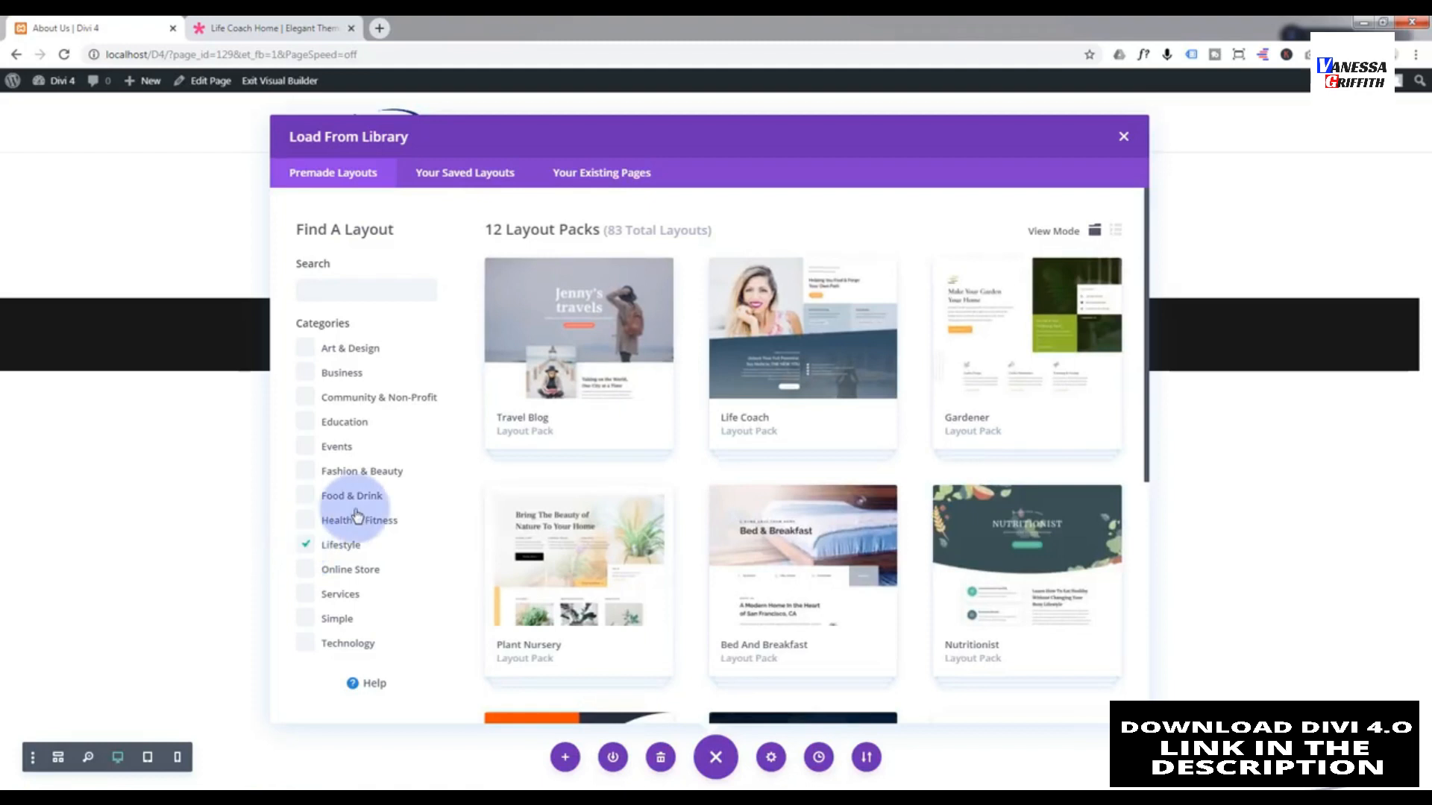
left_click(809, 352)
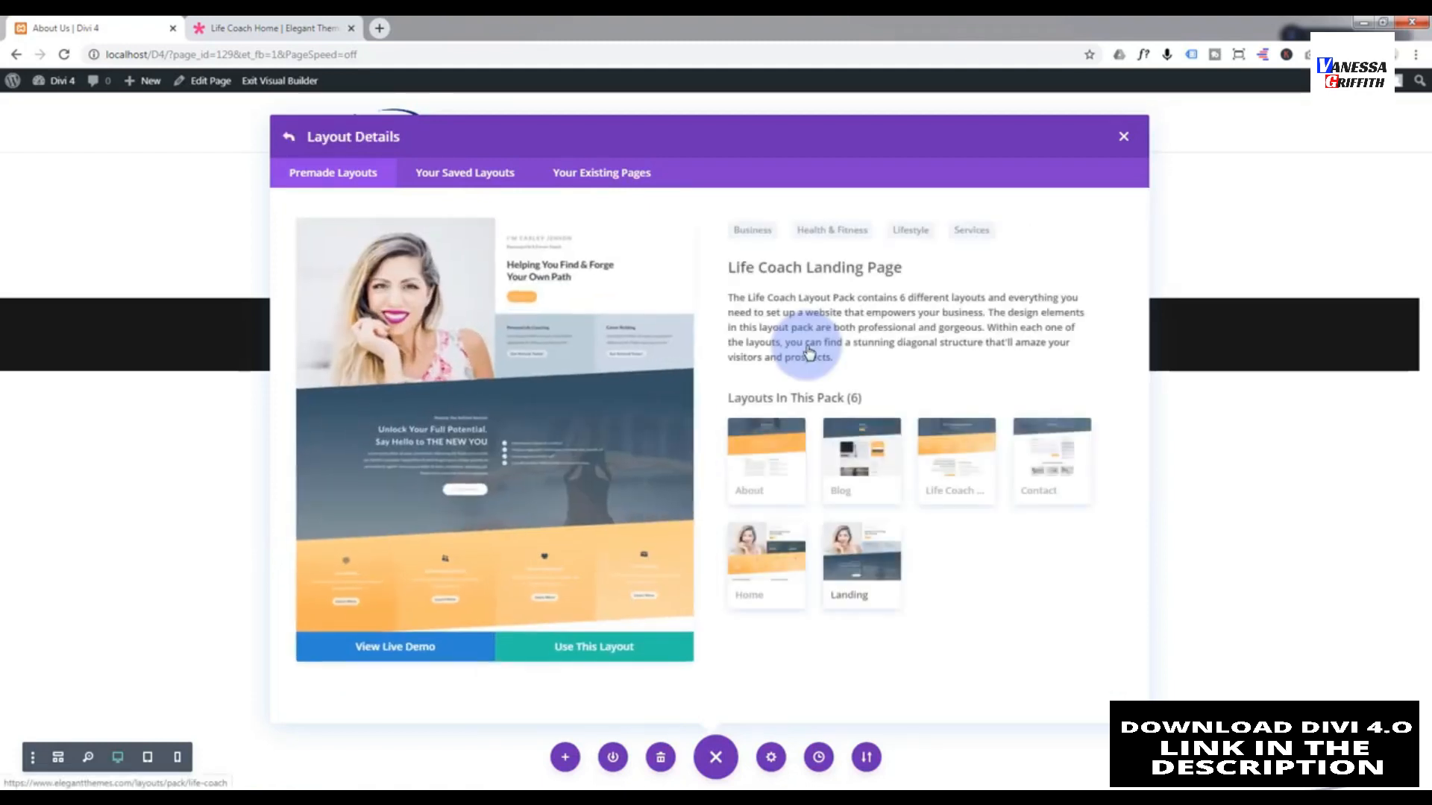
left_click(769, 455)
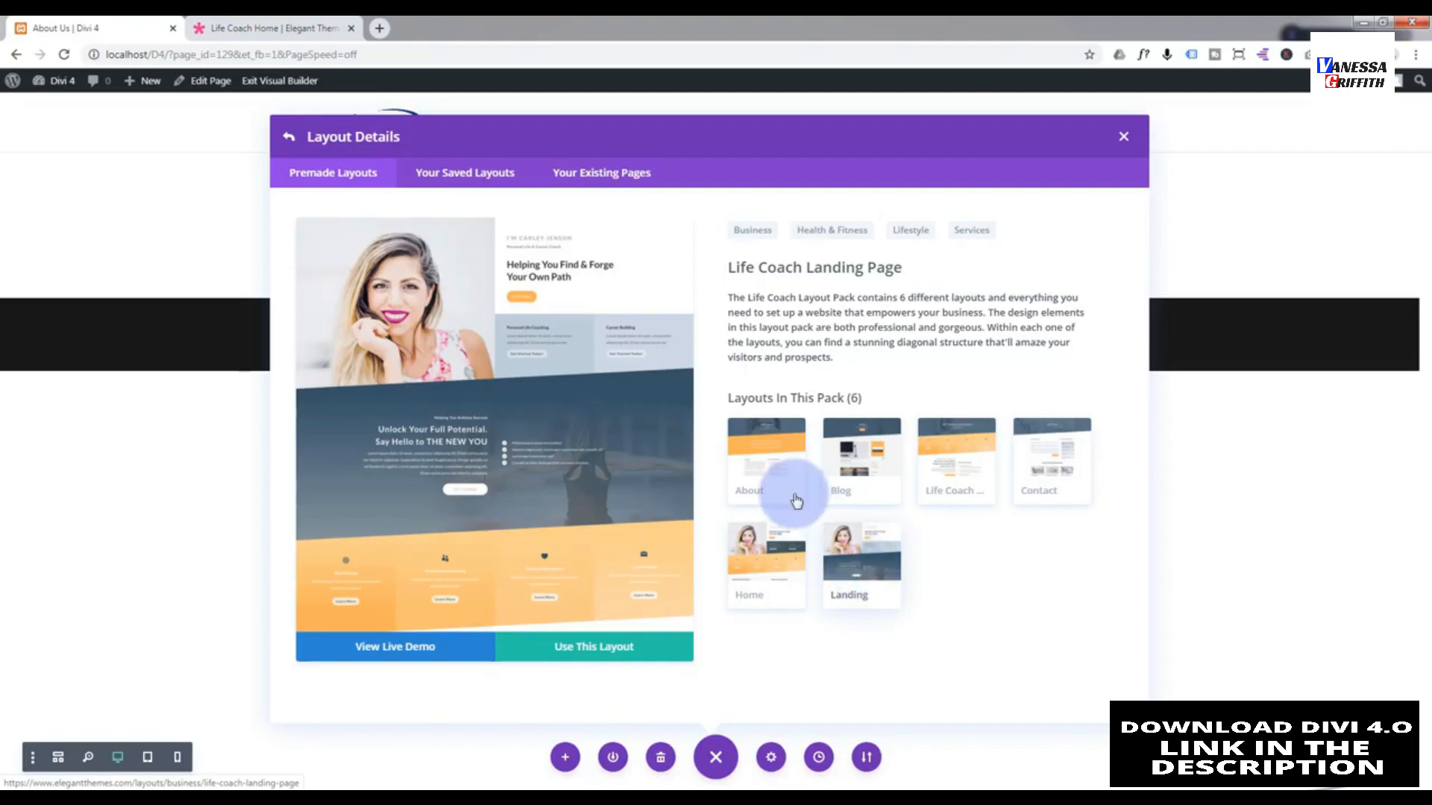
left_click(764, 485)
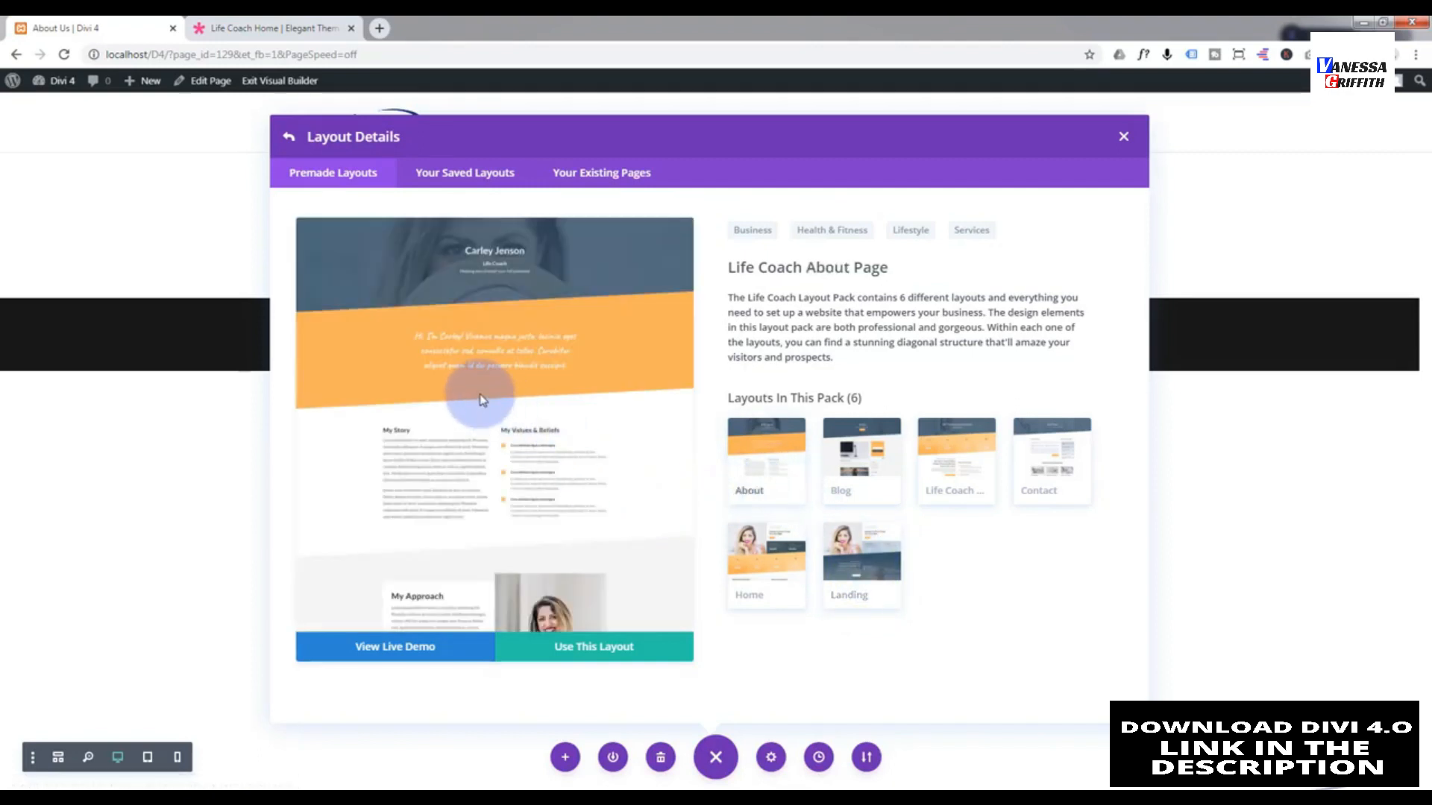
left_click(604, 649)
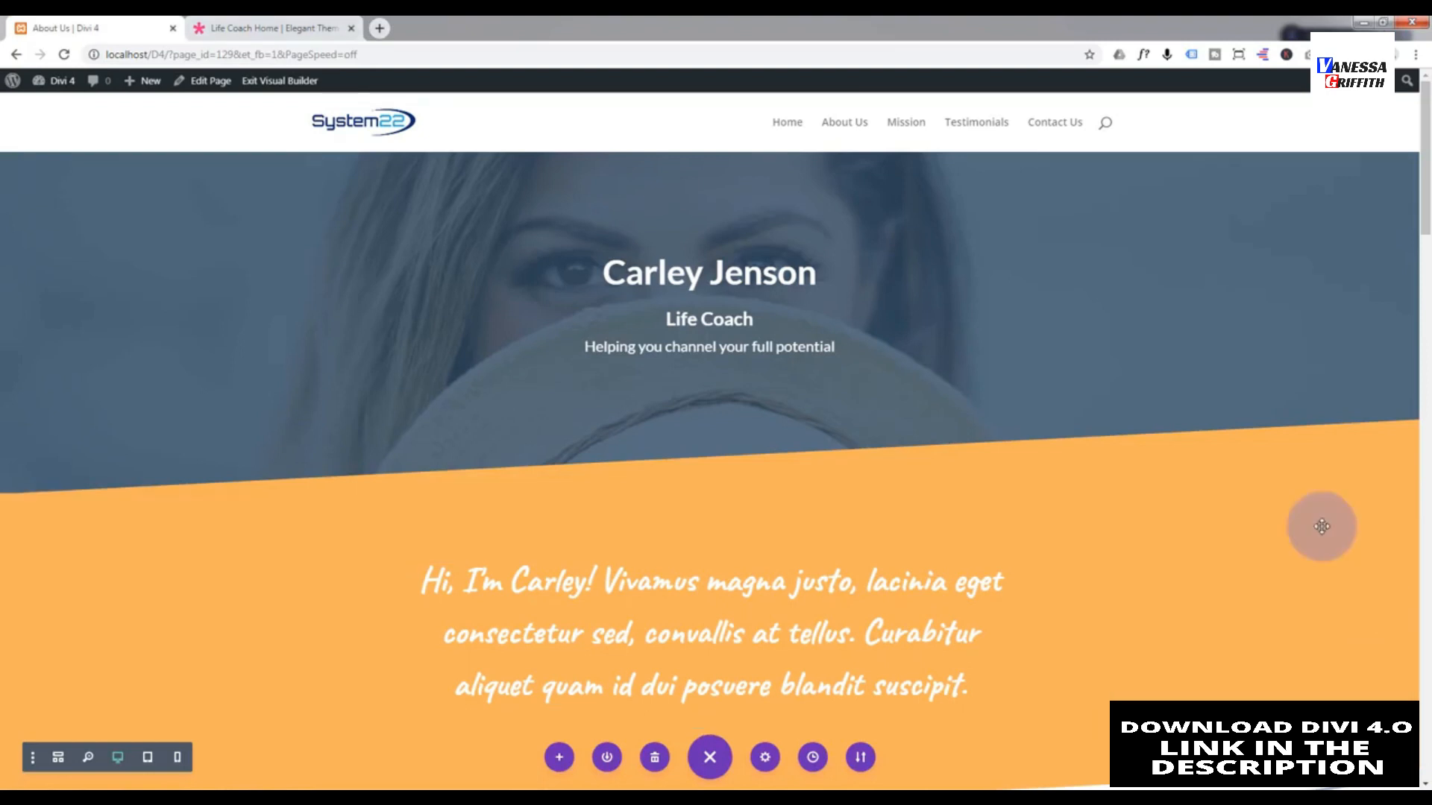
left_click(282, 82)
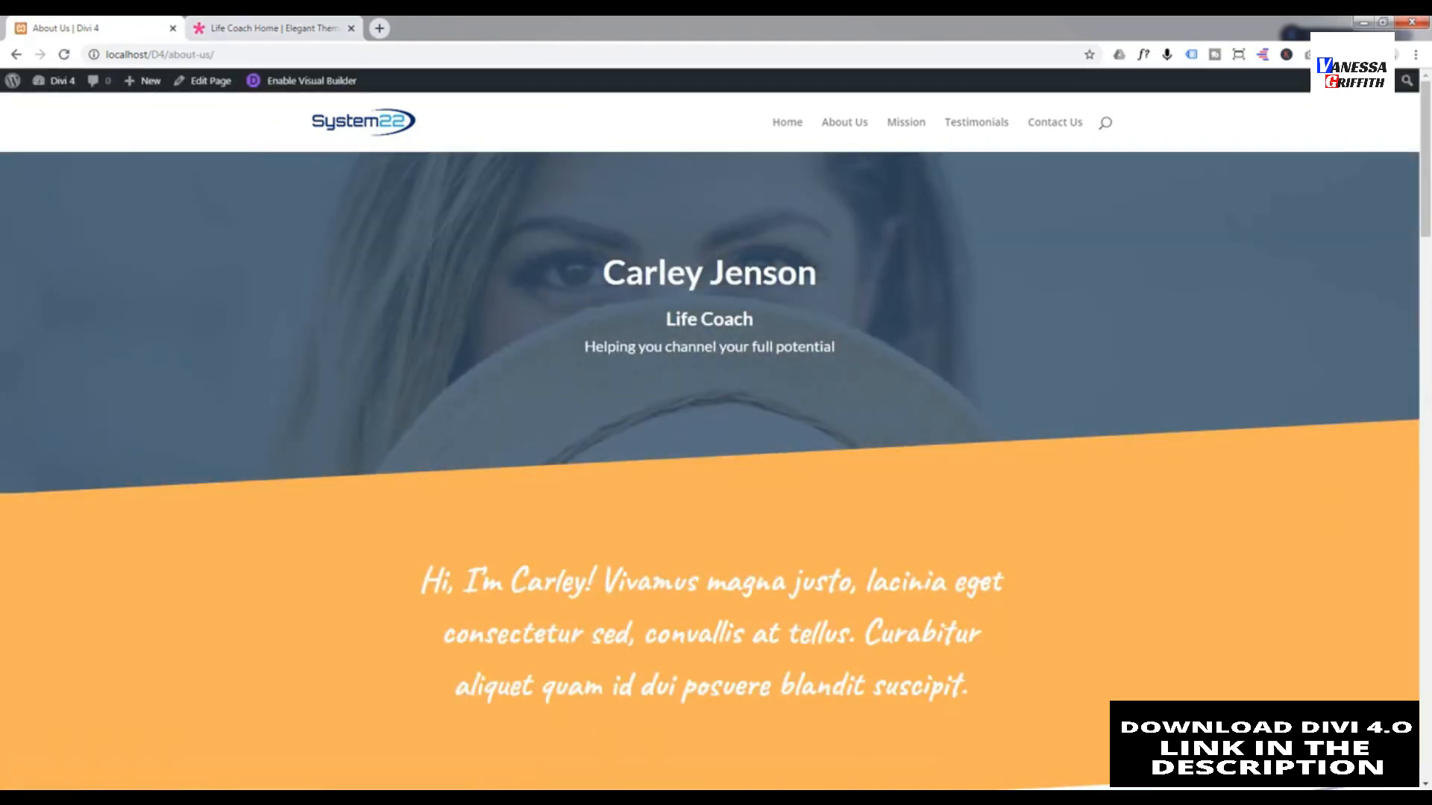
- Create a new page titled "Life Coach" and open it in the Divi Builder
mouse_move(136, 82)
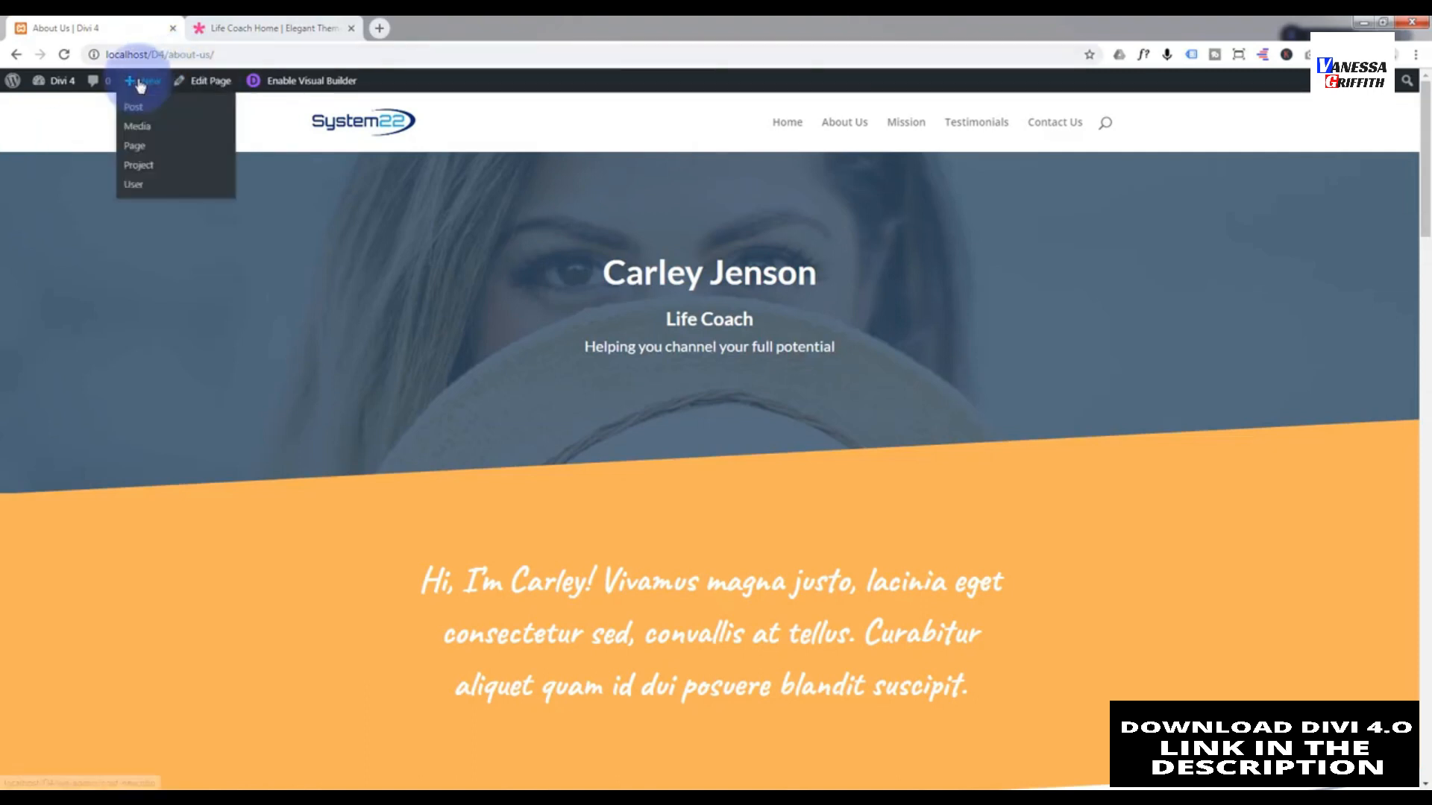
left_click(141, 149)
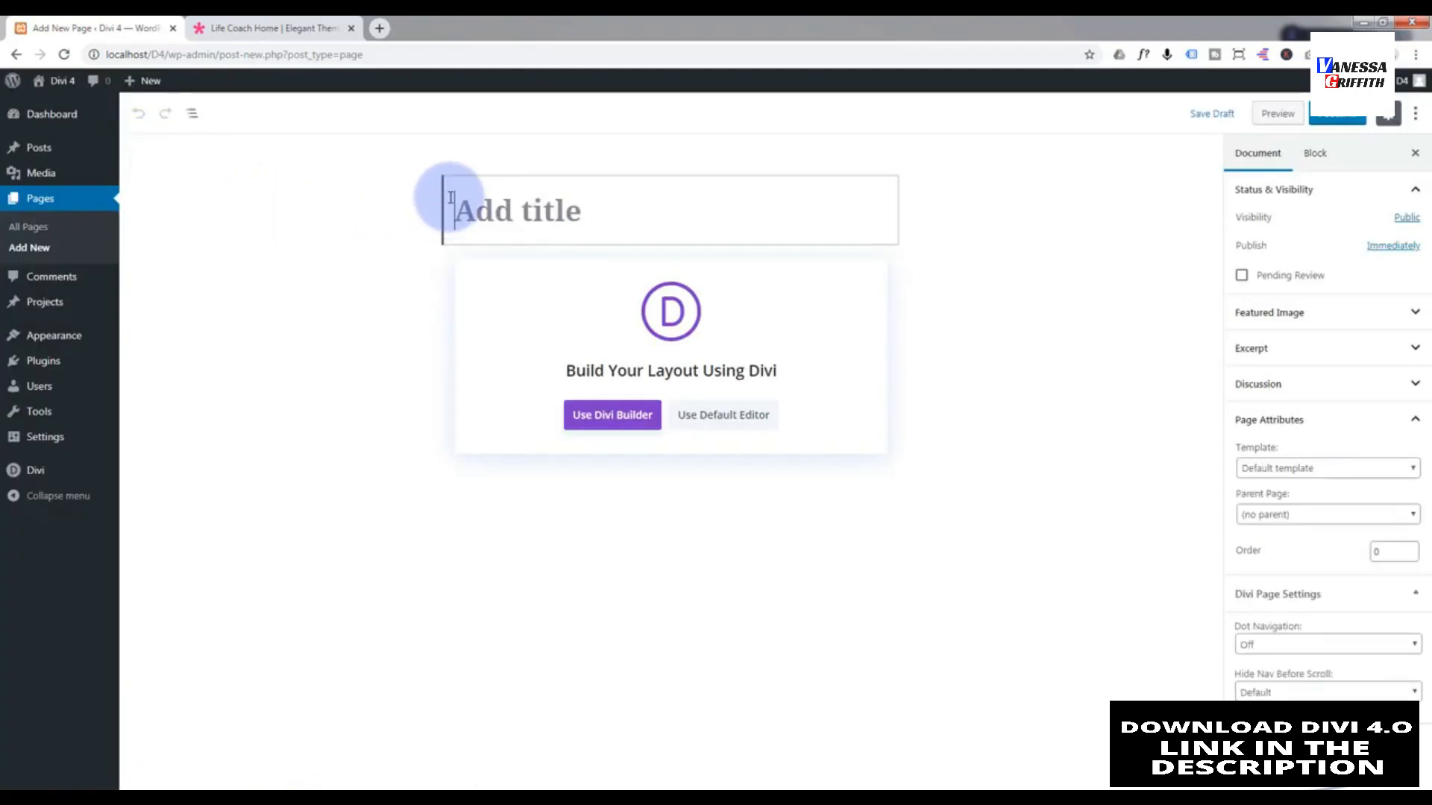
type("Life Coach")
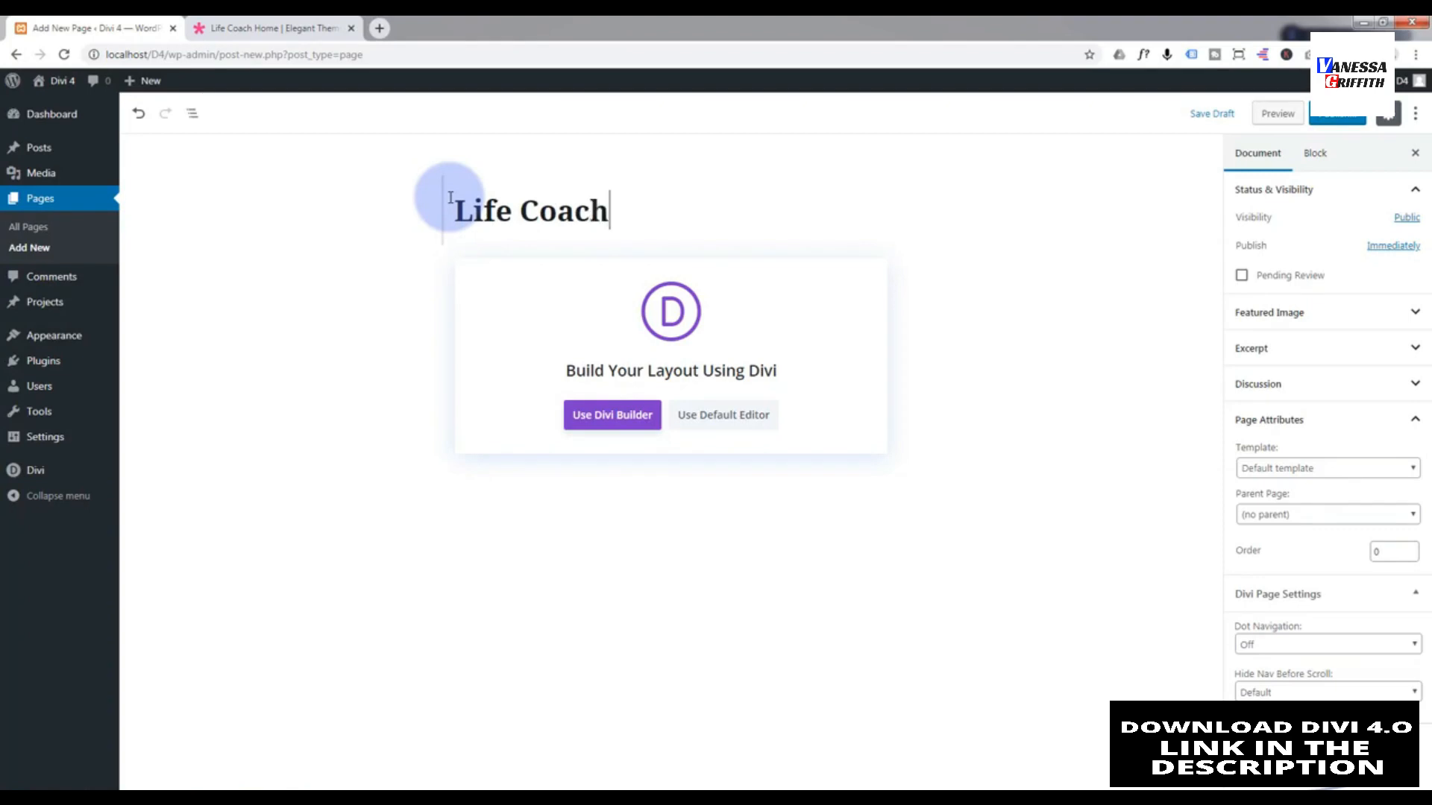
left_click(613, 421)
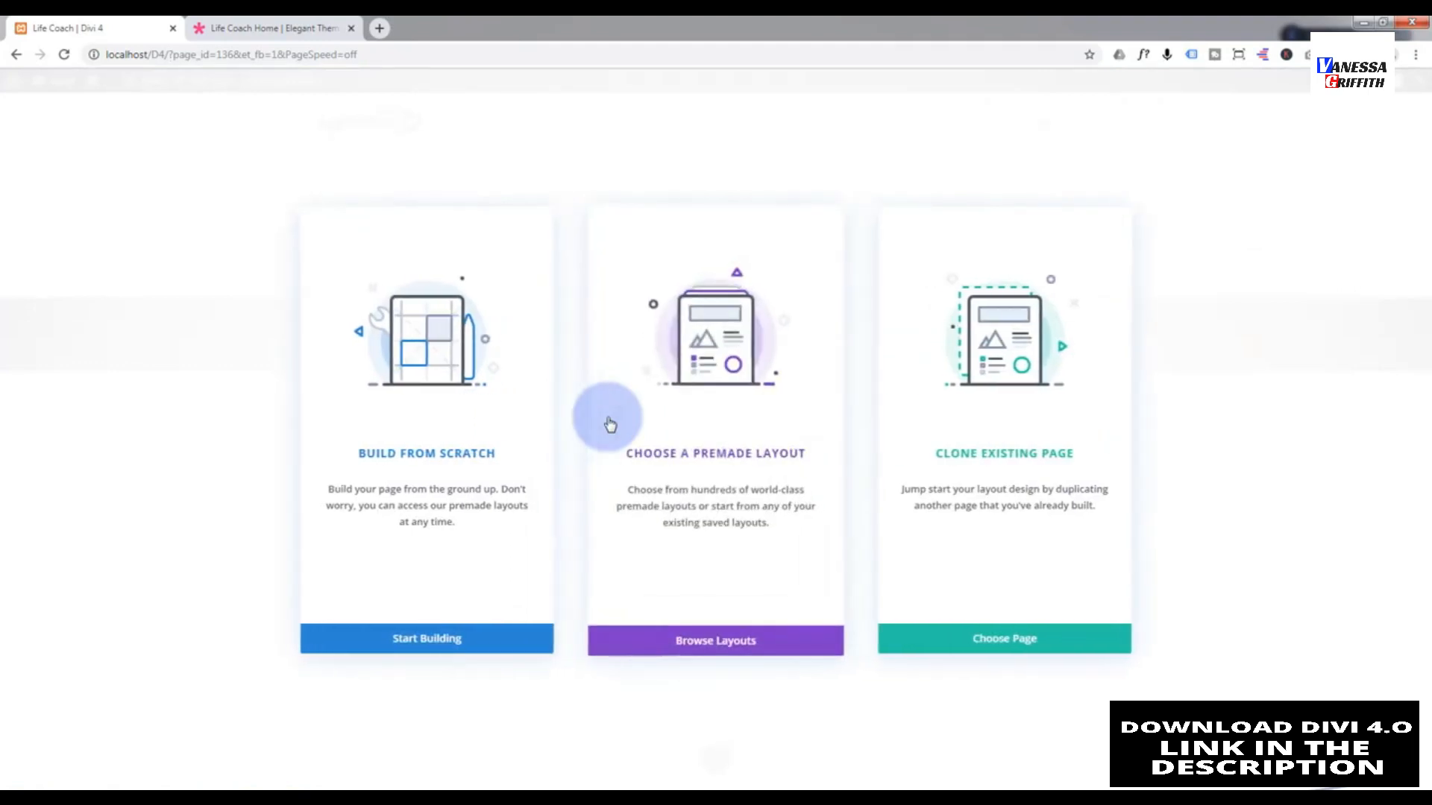
- Load the premade Life Coach Coaching Page layout from the Lifestyle category's Life Coach pack into the page, and exit the visual builder
left_click(680, 639)
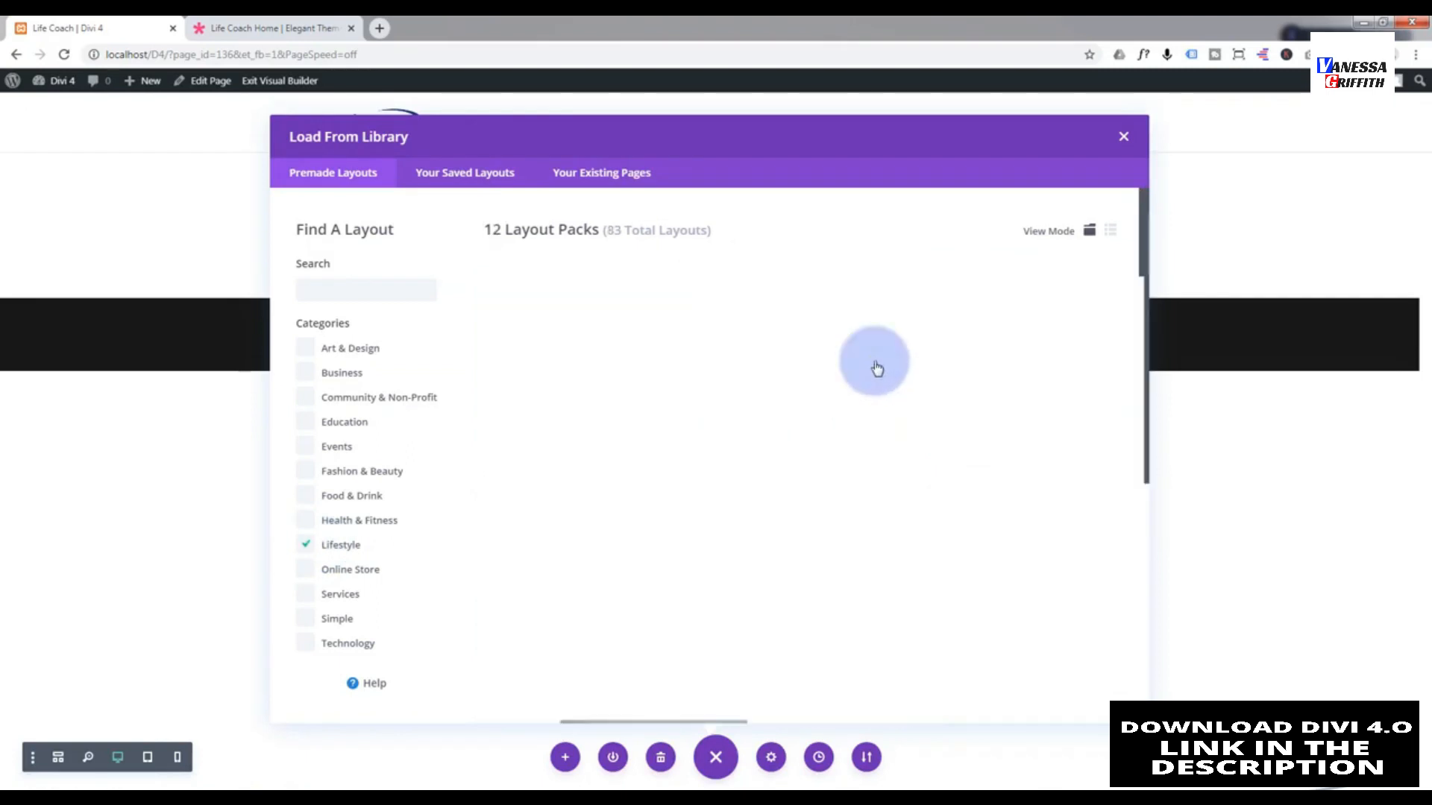
left_click(829, 338)
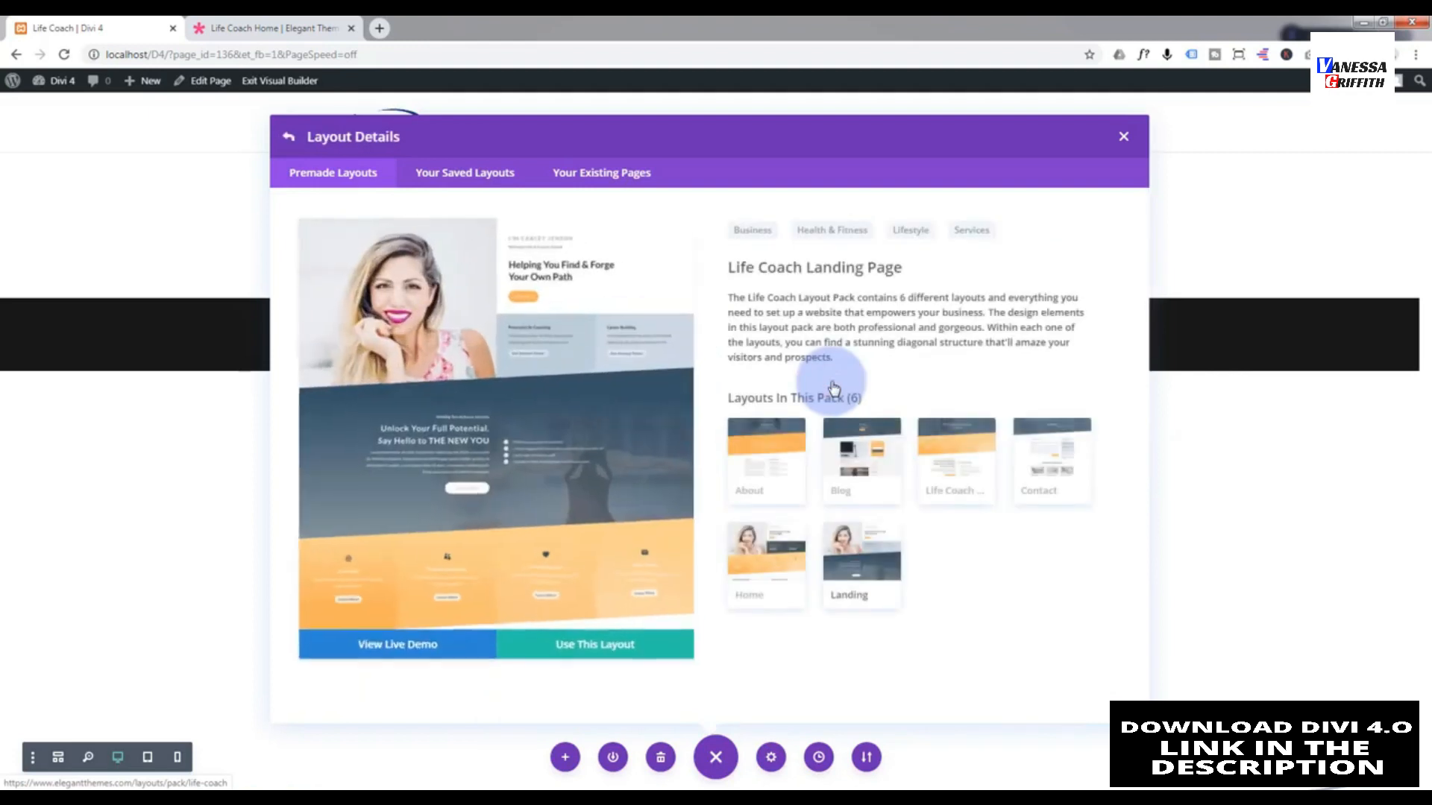
left_click(966, 464)
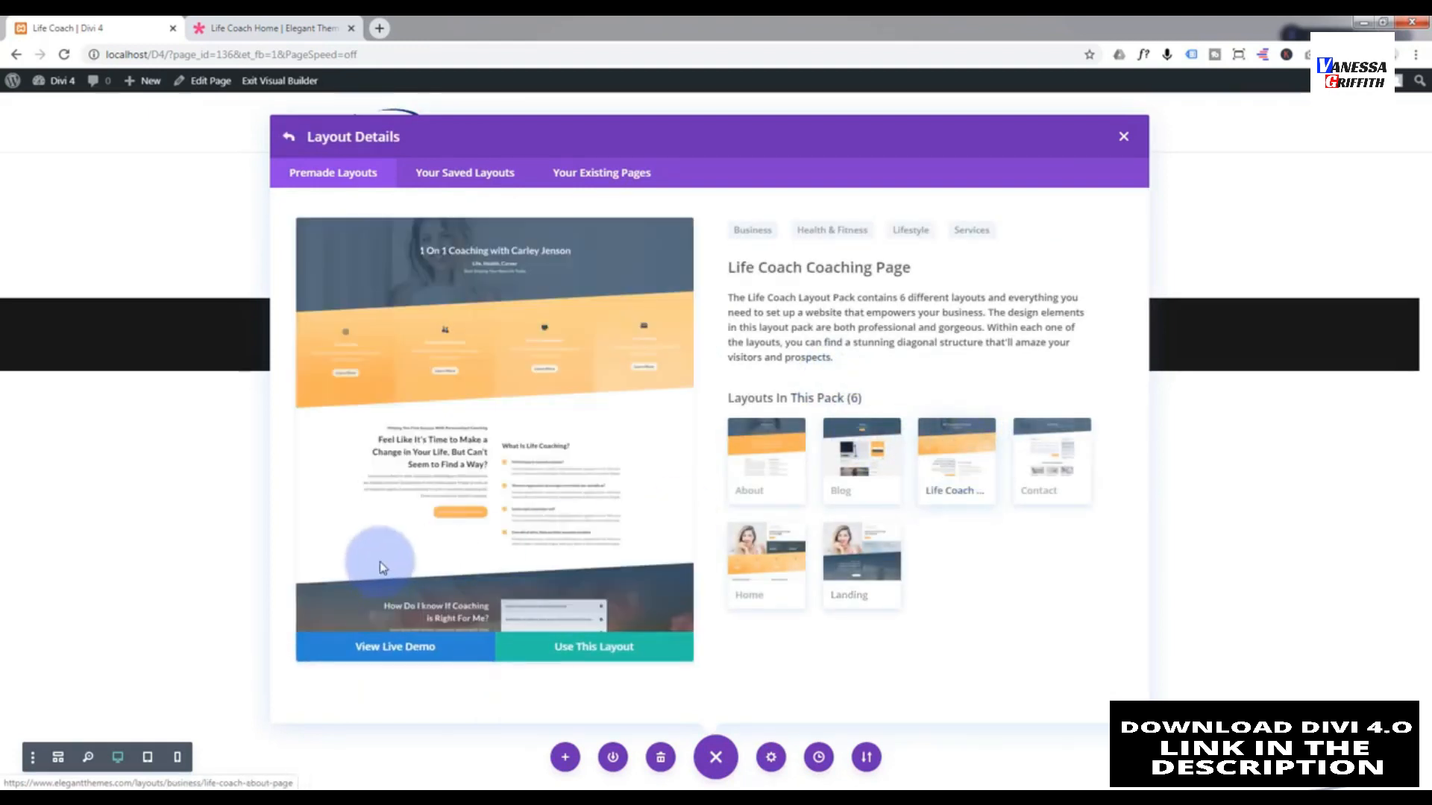
left_click(588, 653)
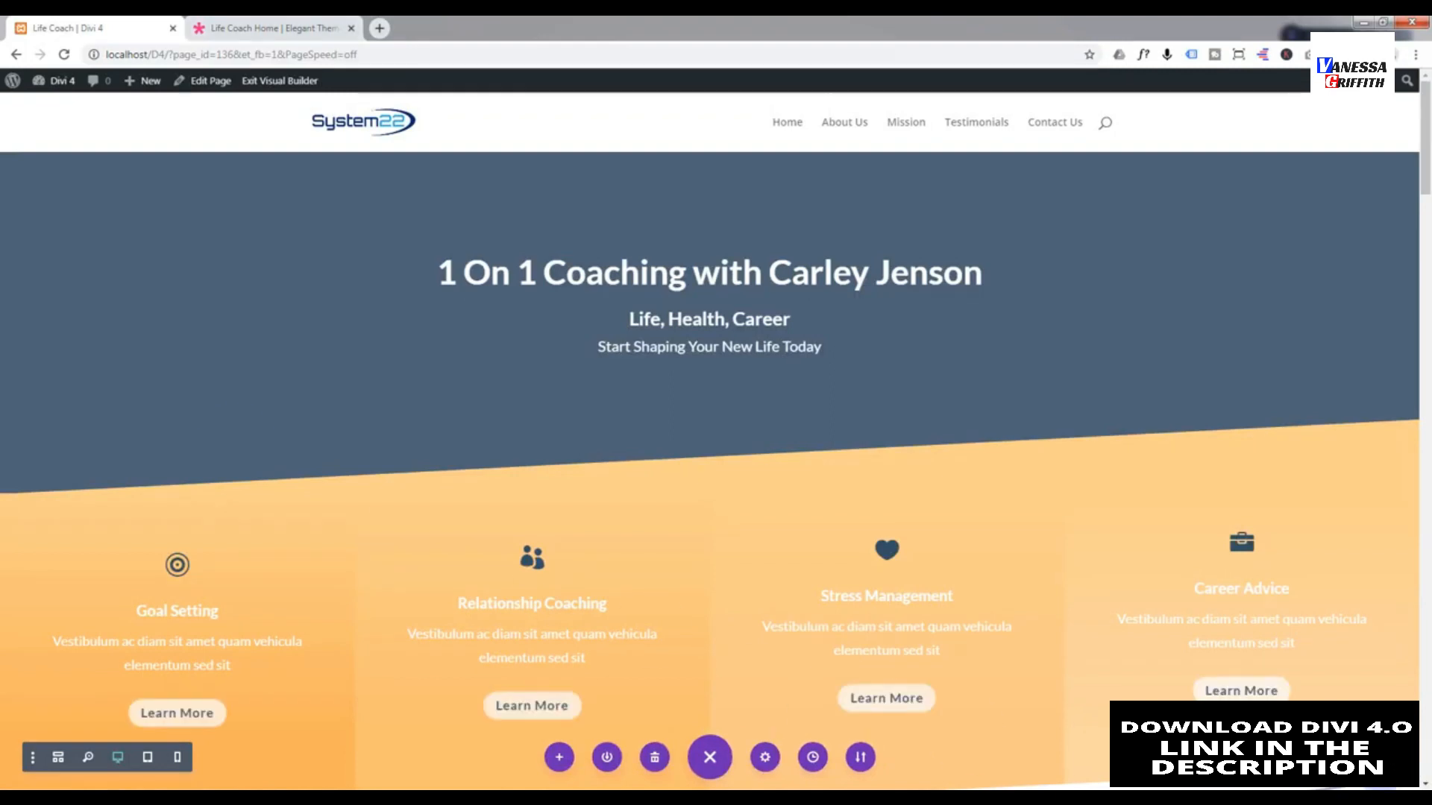
left_click(289, 82)
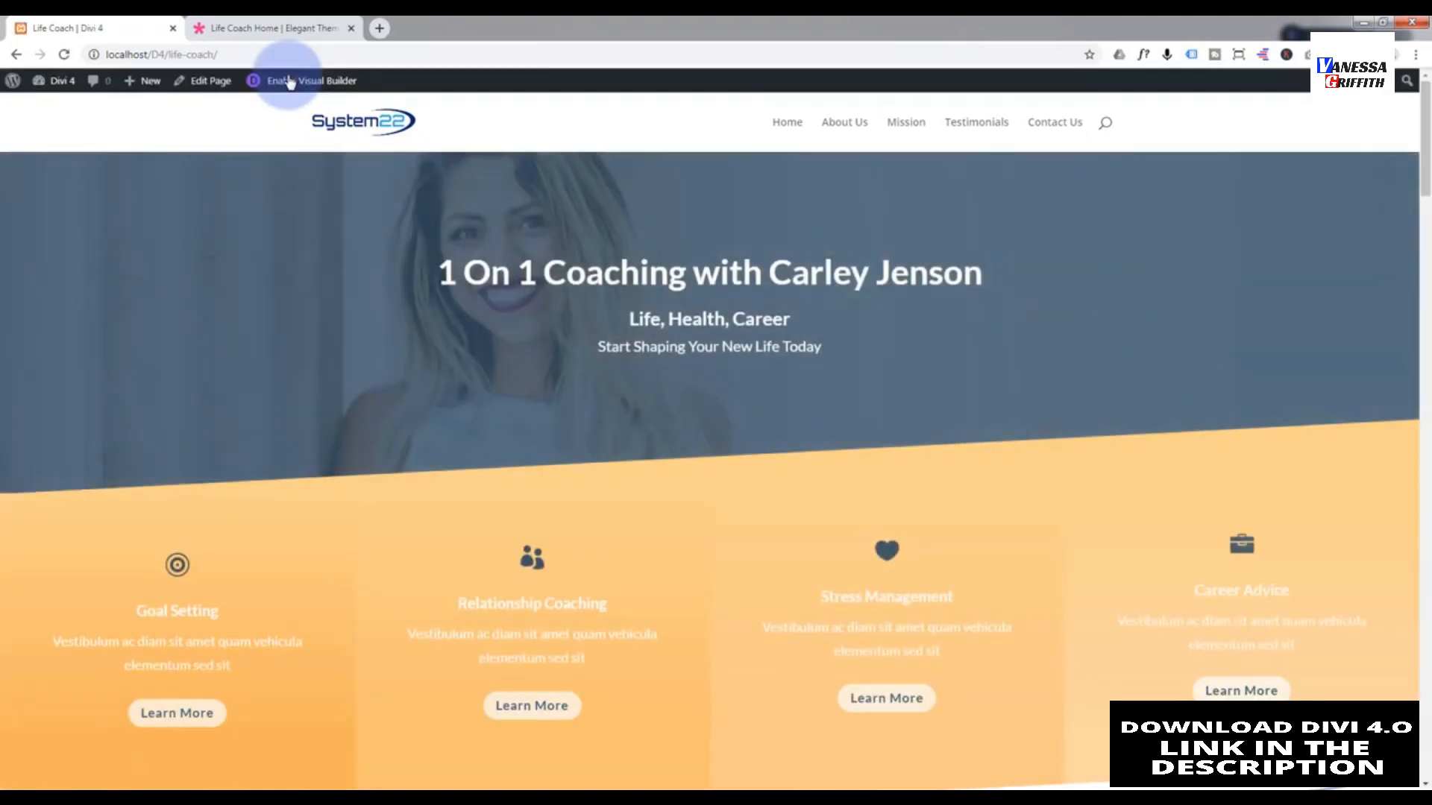
- Create a new page titled "Blog" and open it in the Divi Builder
mouse_move(161, 88)
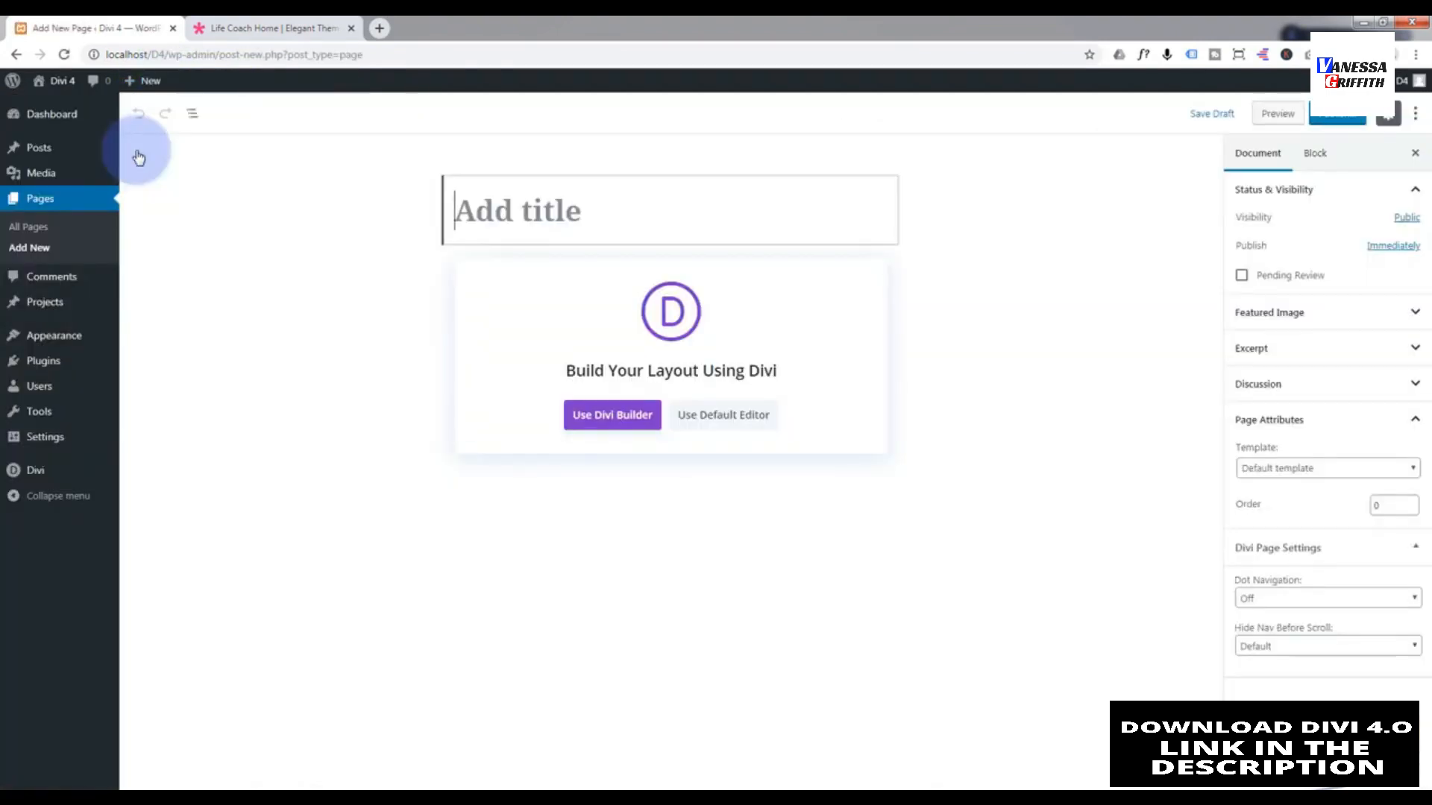
type("Blog")
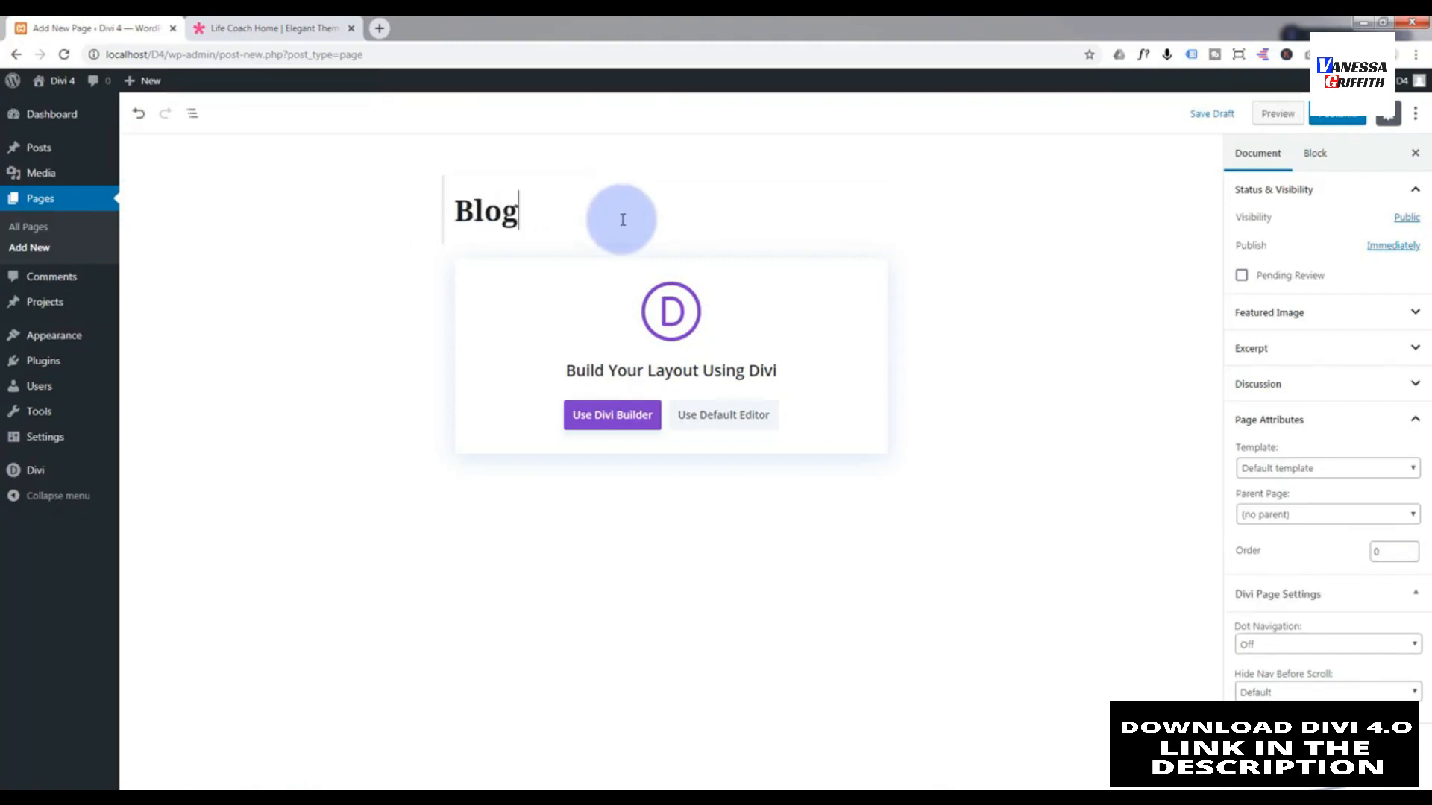
left_click(594, 422)
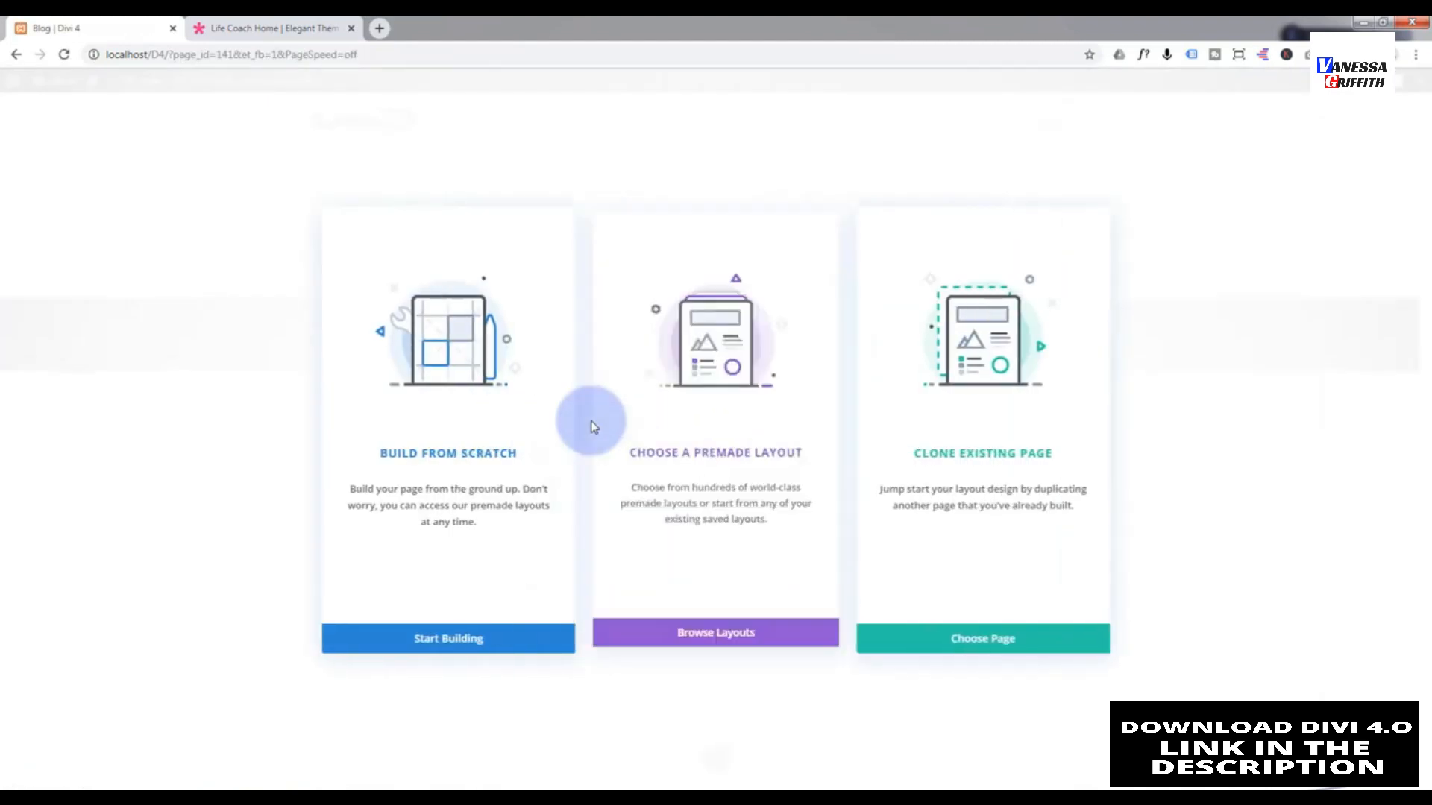
- Load the premade Blog layout from the Lifestyle category's Life Coach pack into the page, and exit the visual builder
left_click(756, 637)
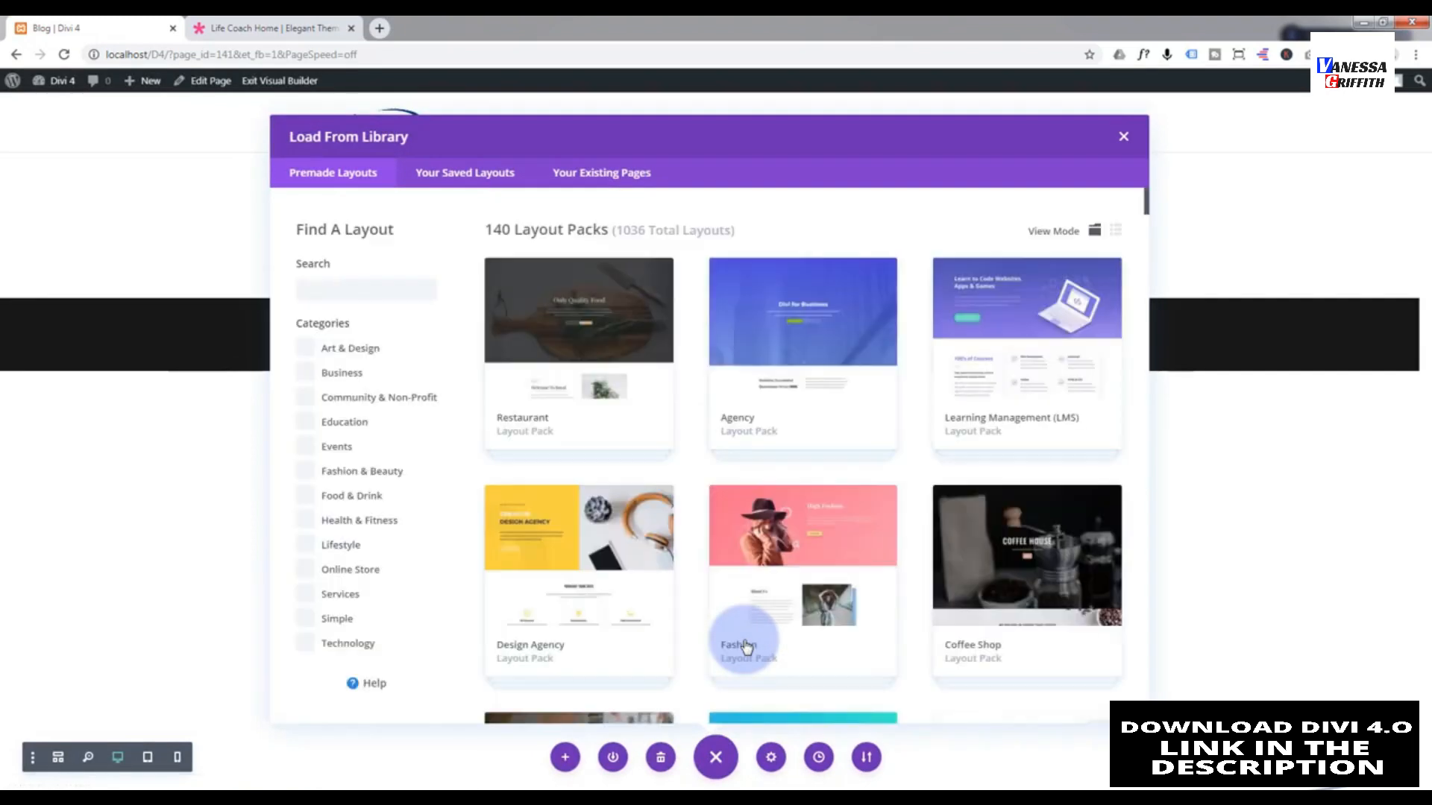
left_click(305, 547)
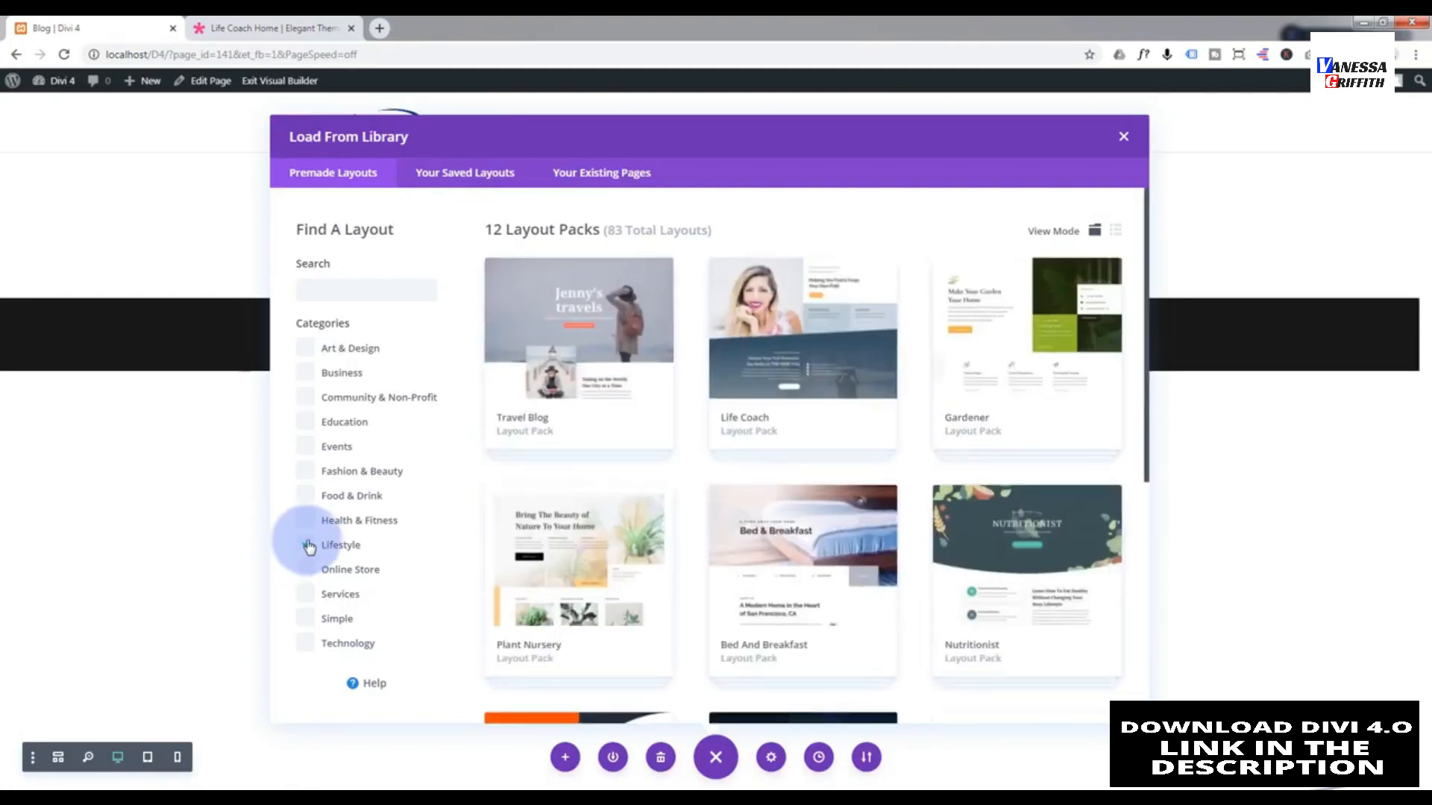
left_click(775, 382)
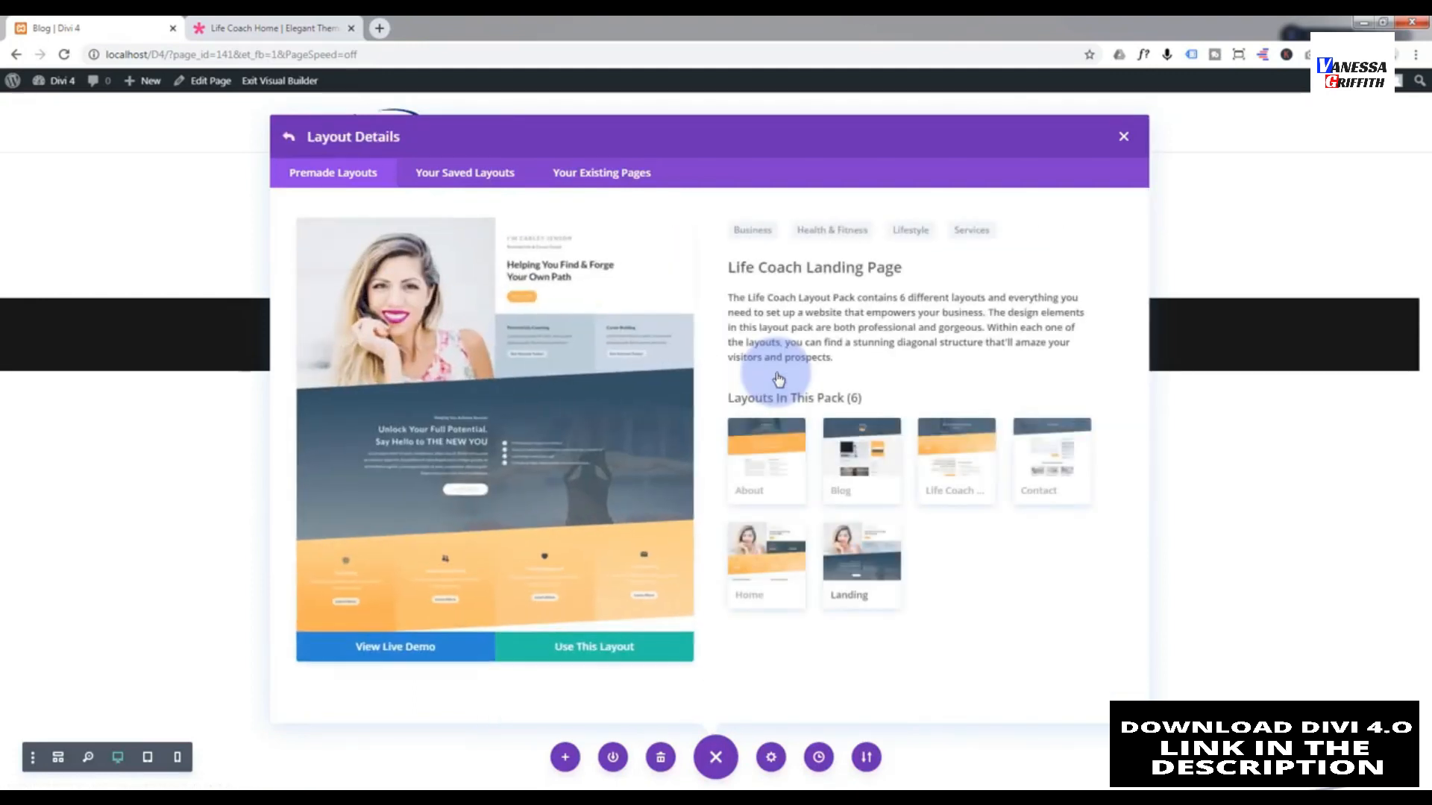
left_click(869, 468)
left_click(593, 648)
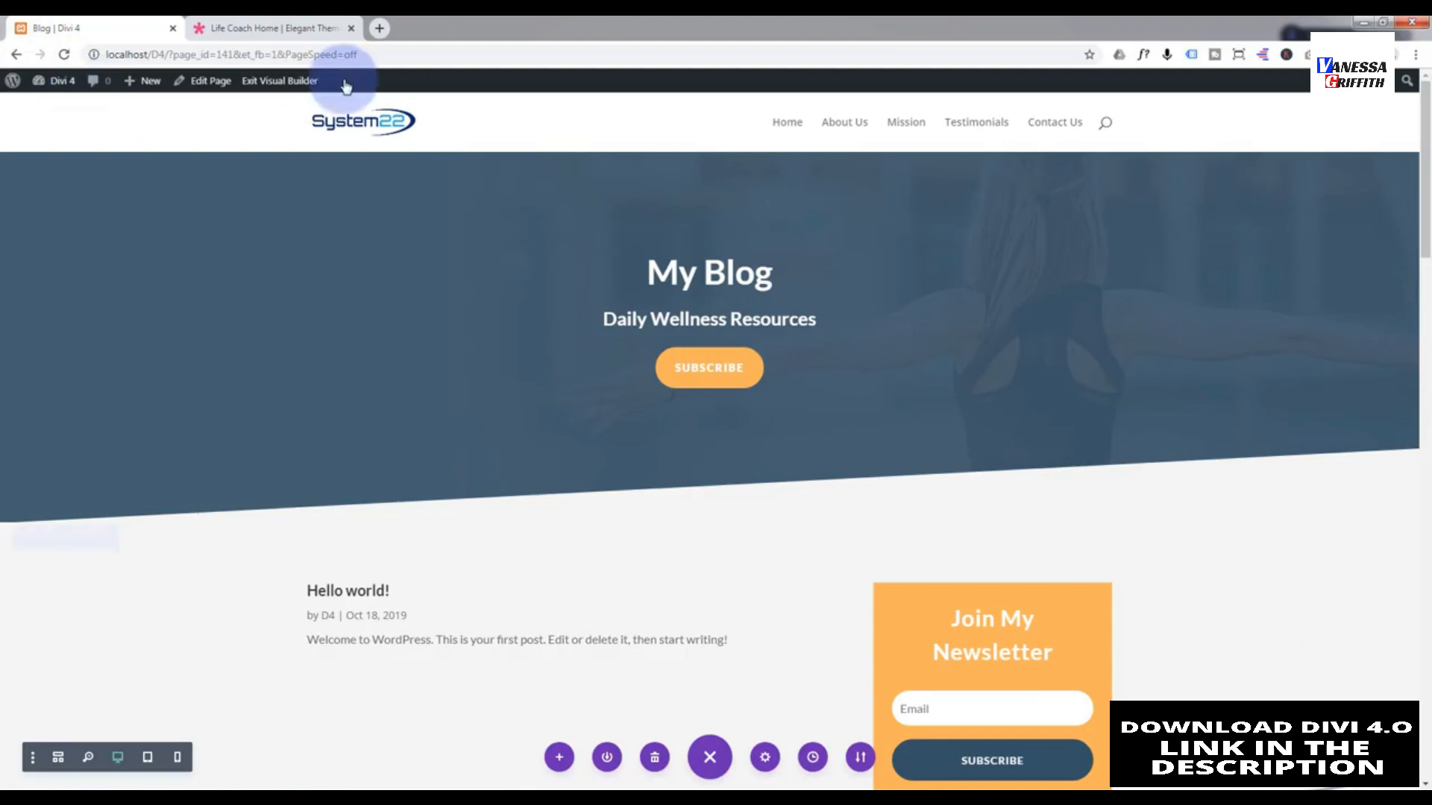
left_click(293, 82)
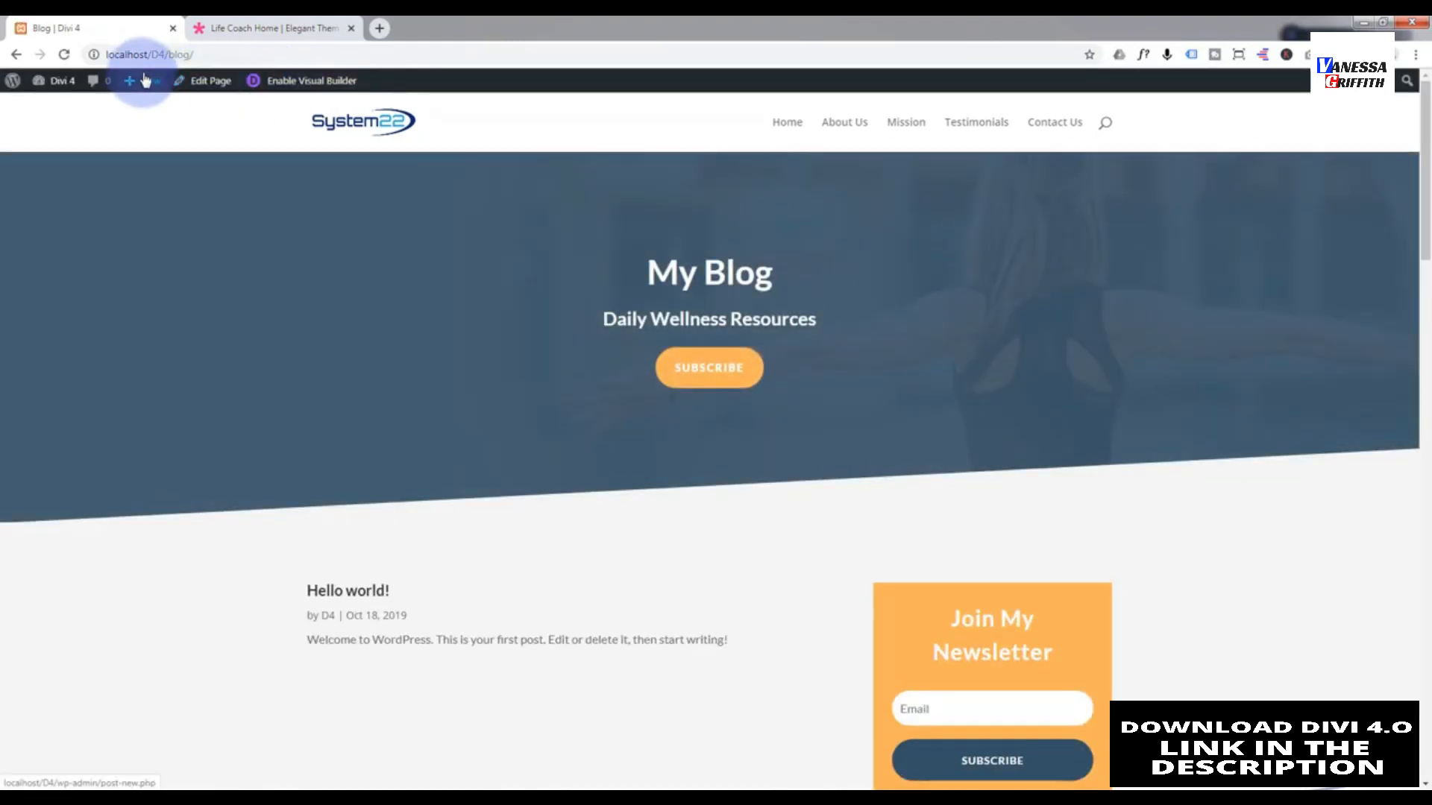
- Create a new page titled "Contact" and open it in the Divi Builder
left_click(145, 153)
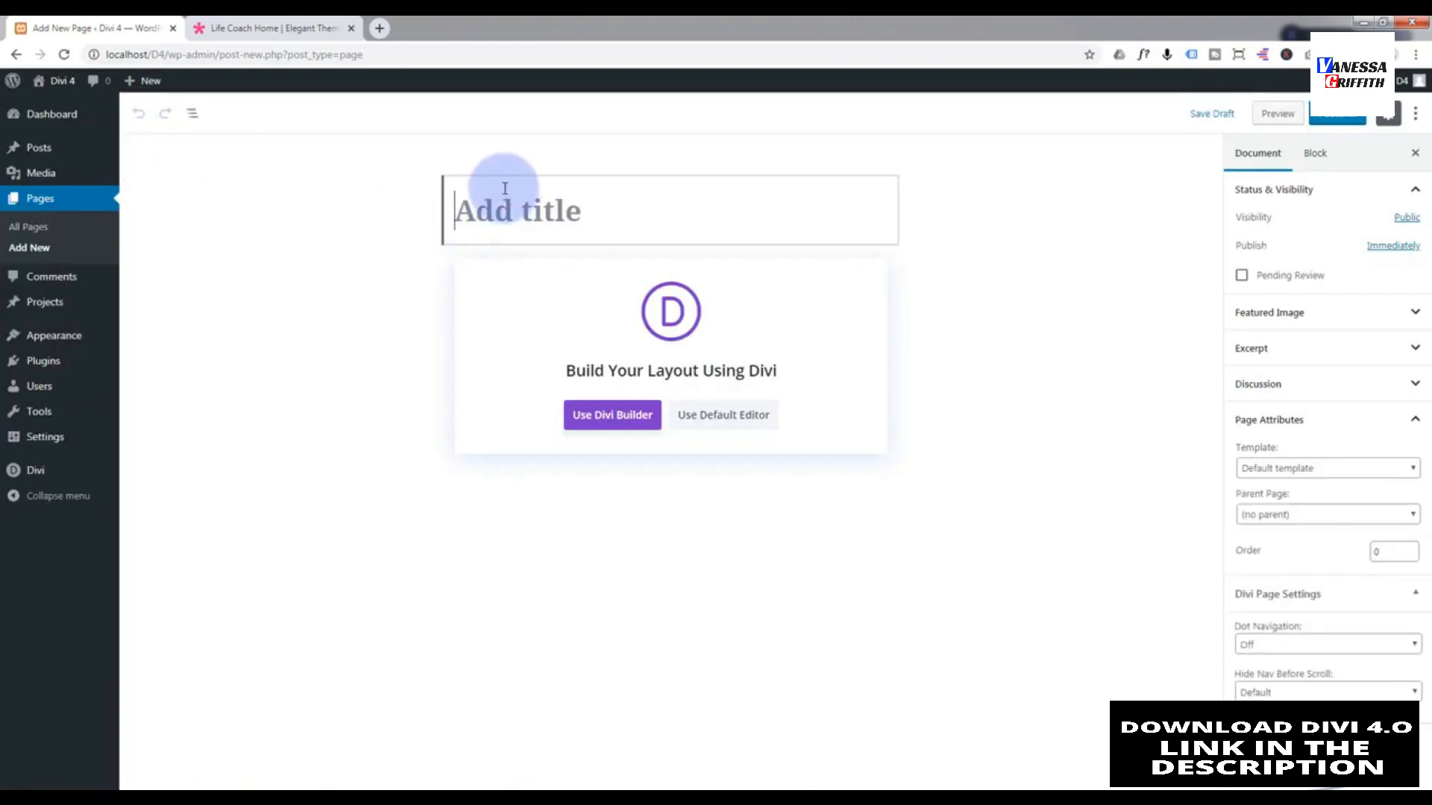
type("Contact")
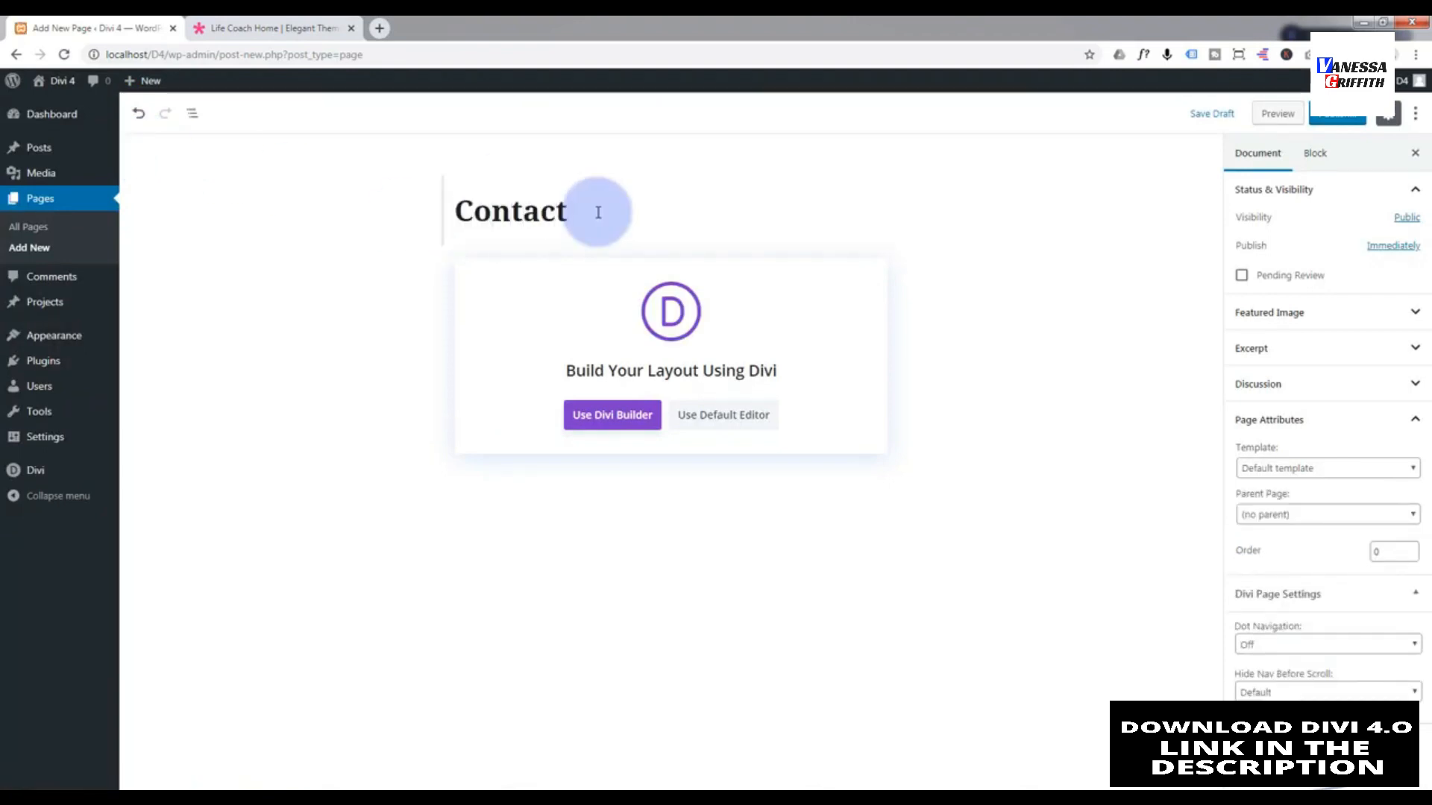
left_click(626, 416)
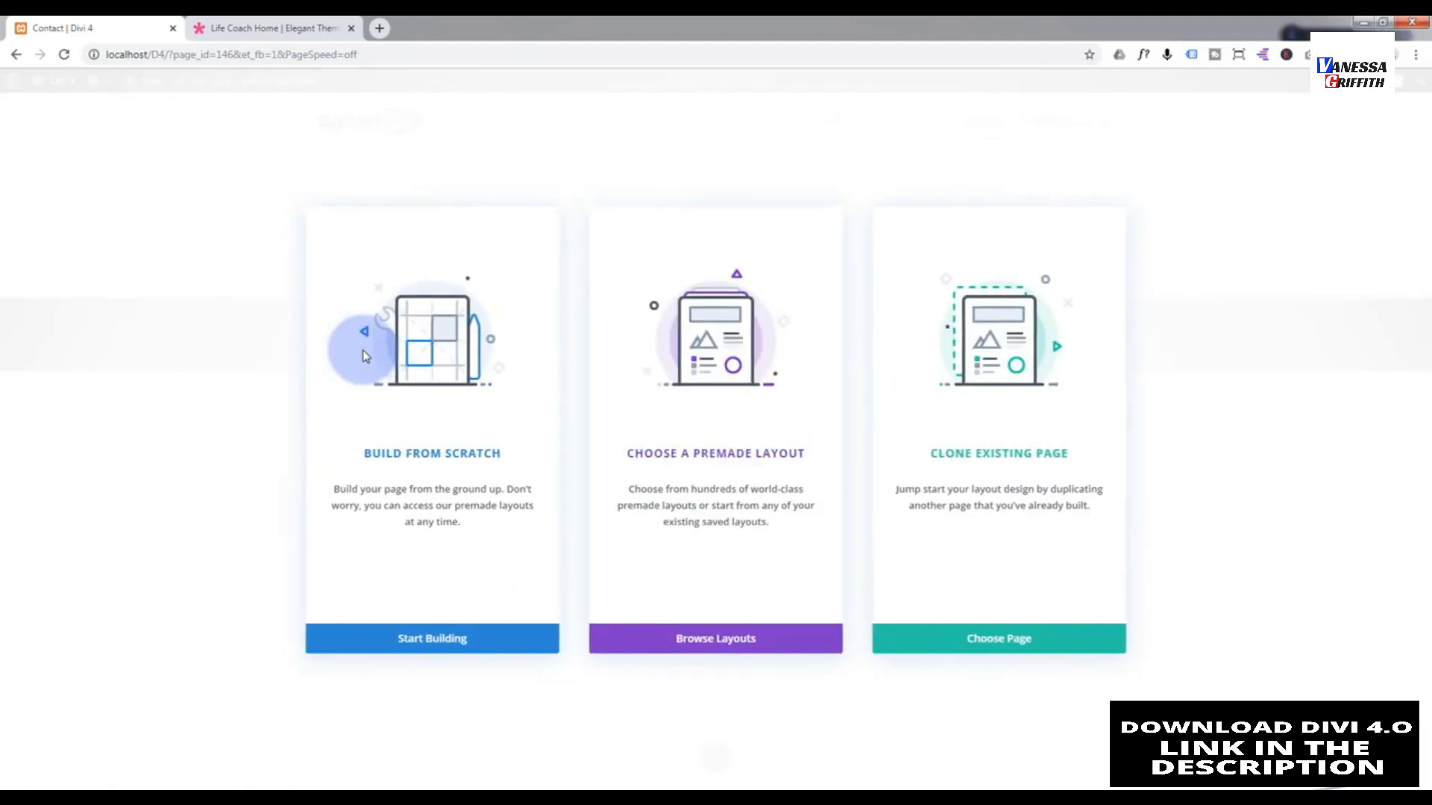
- Load the premade Life Coach Contact Page layout from the Lifestyle category's Life Coach pack into the page, and exit the visual builder
left_click(798, 641)
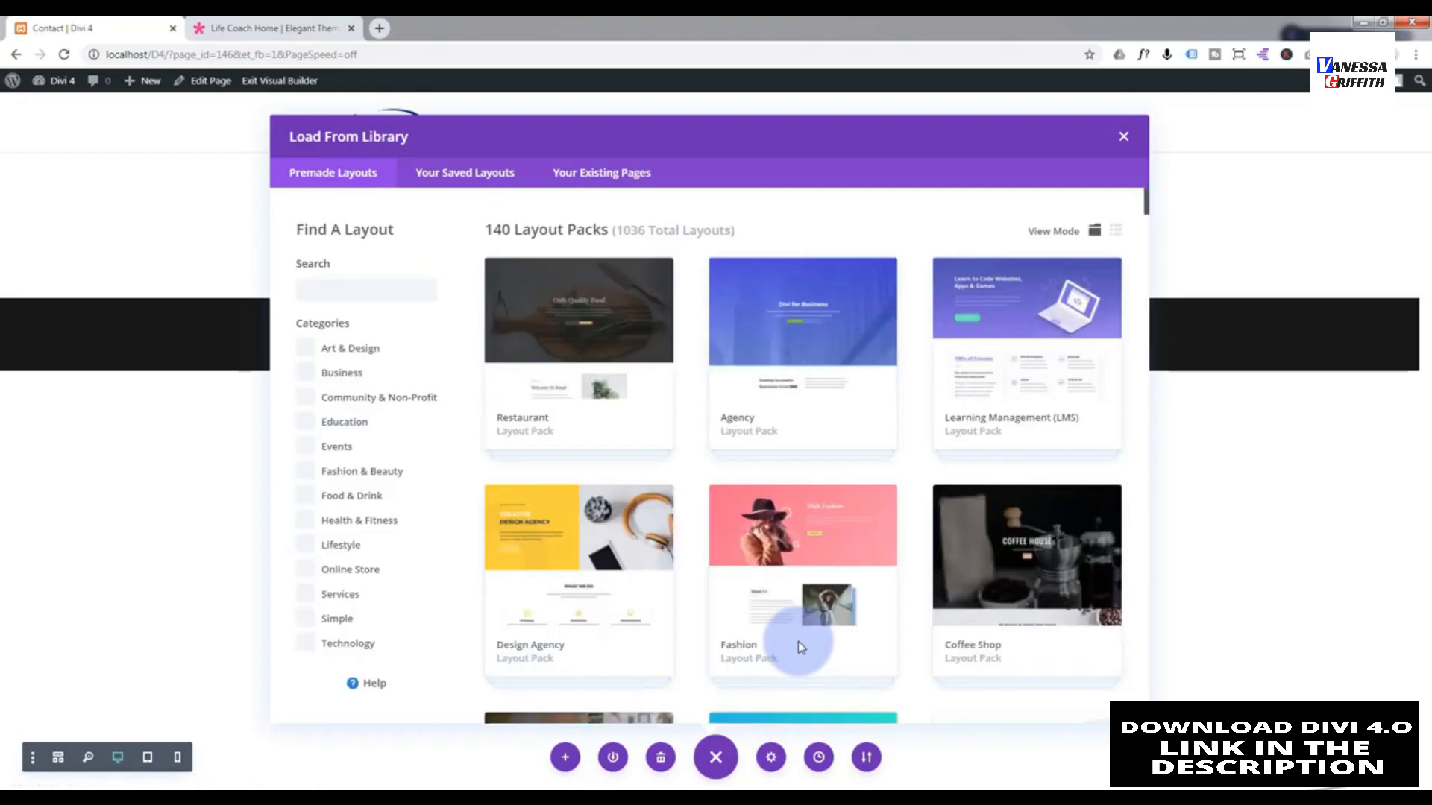
left_click(306, 547)
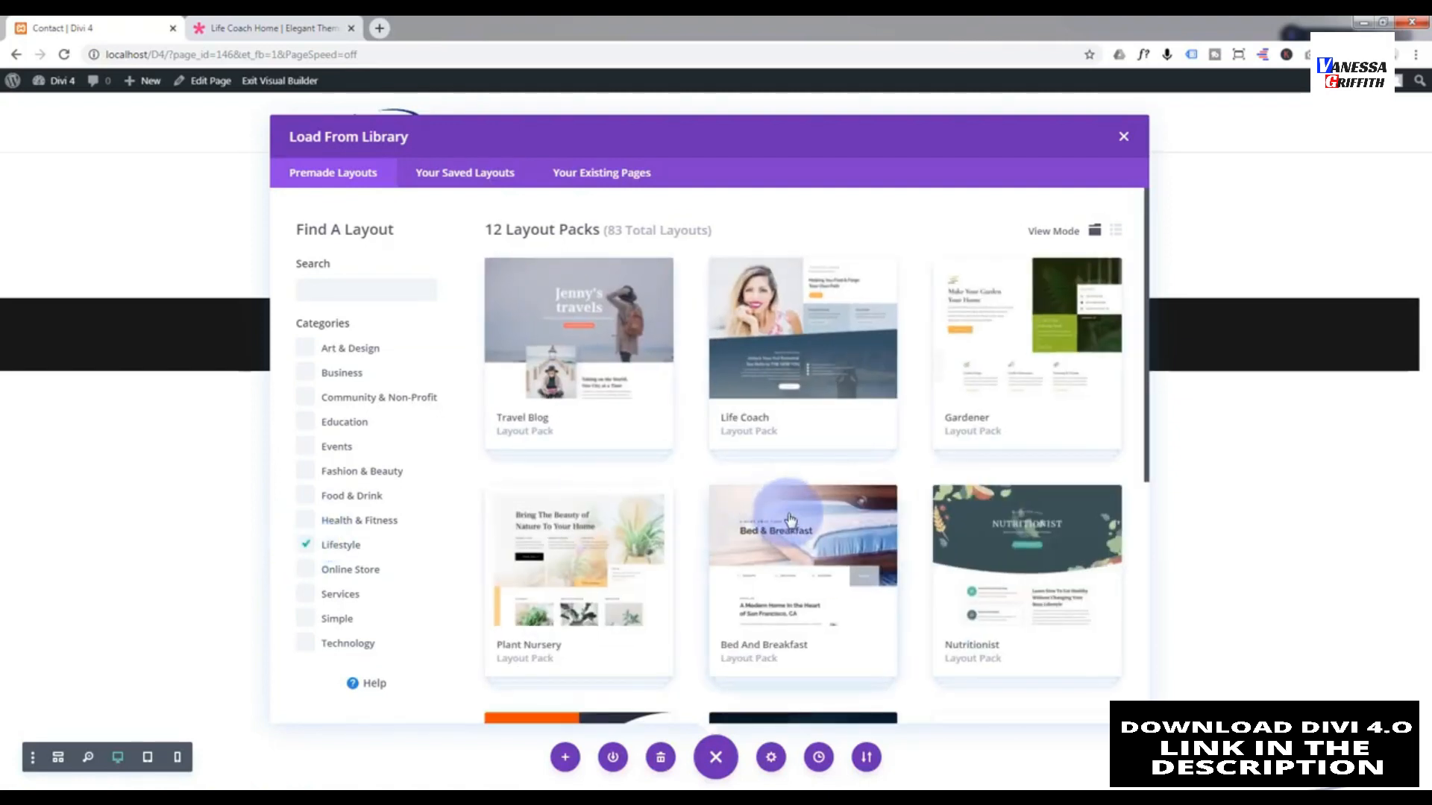
left_click(831, 390)
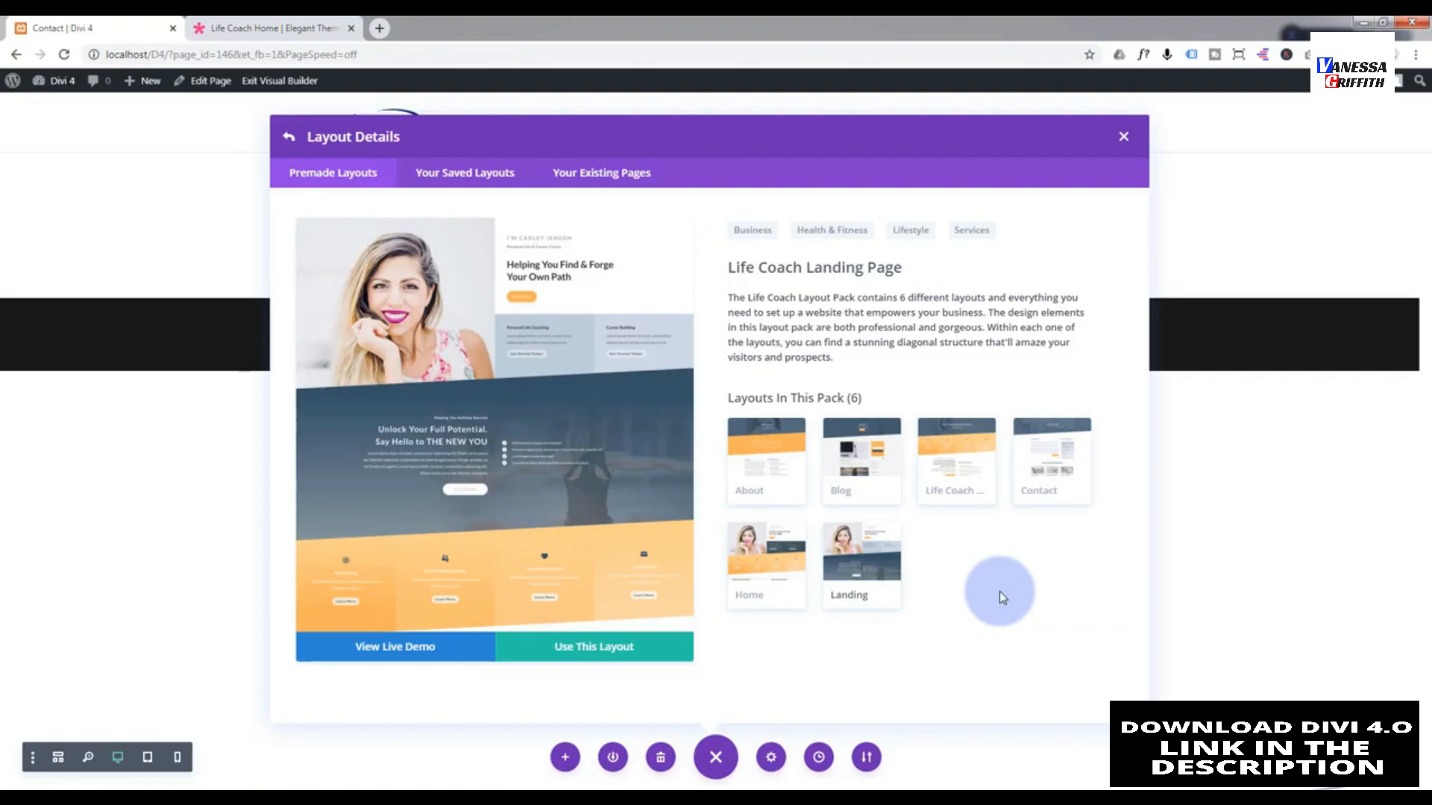
left_click(1052, 477)
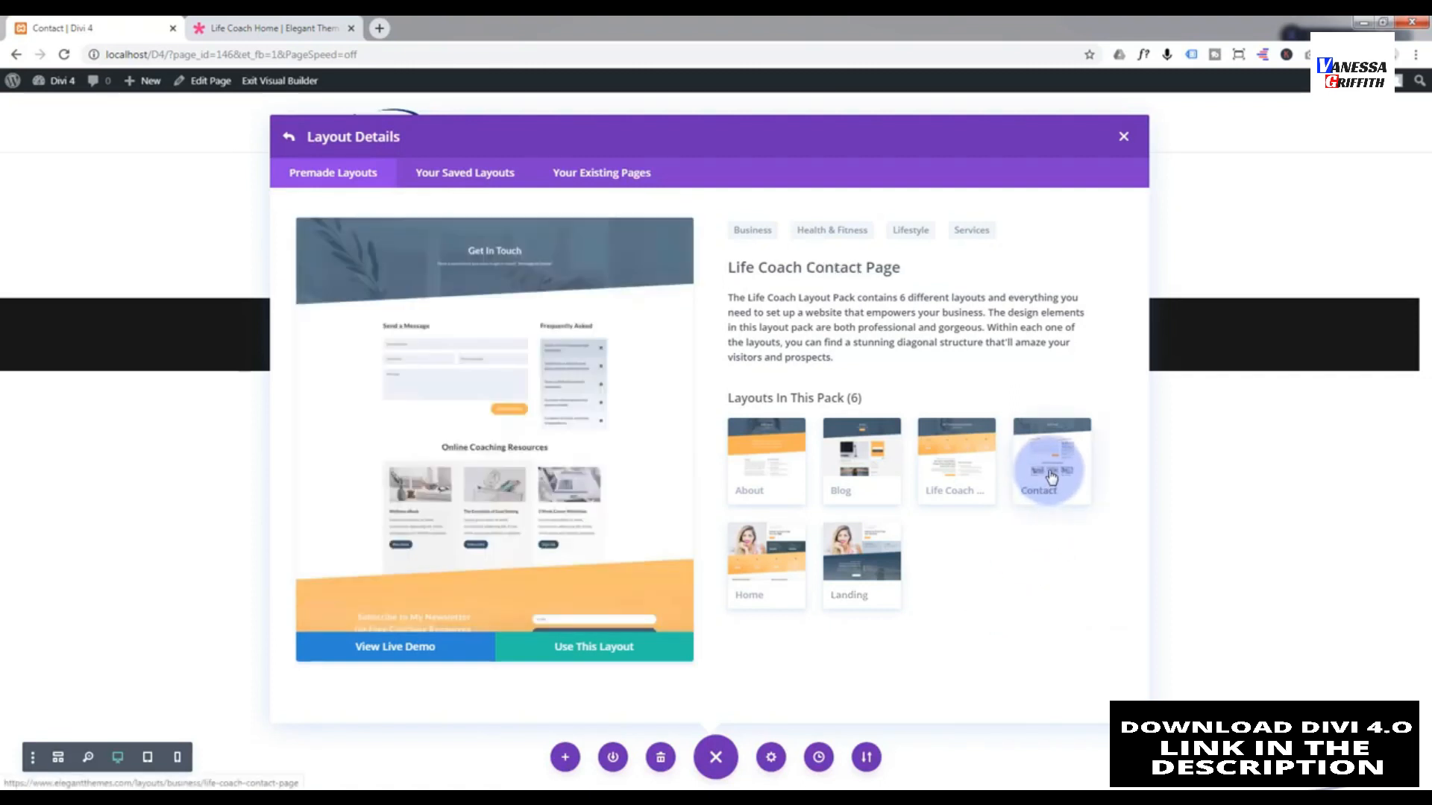
left_click(584, 649)
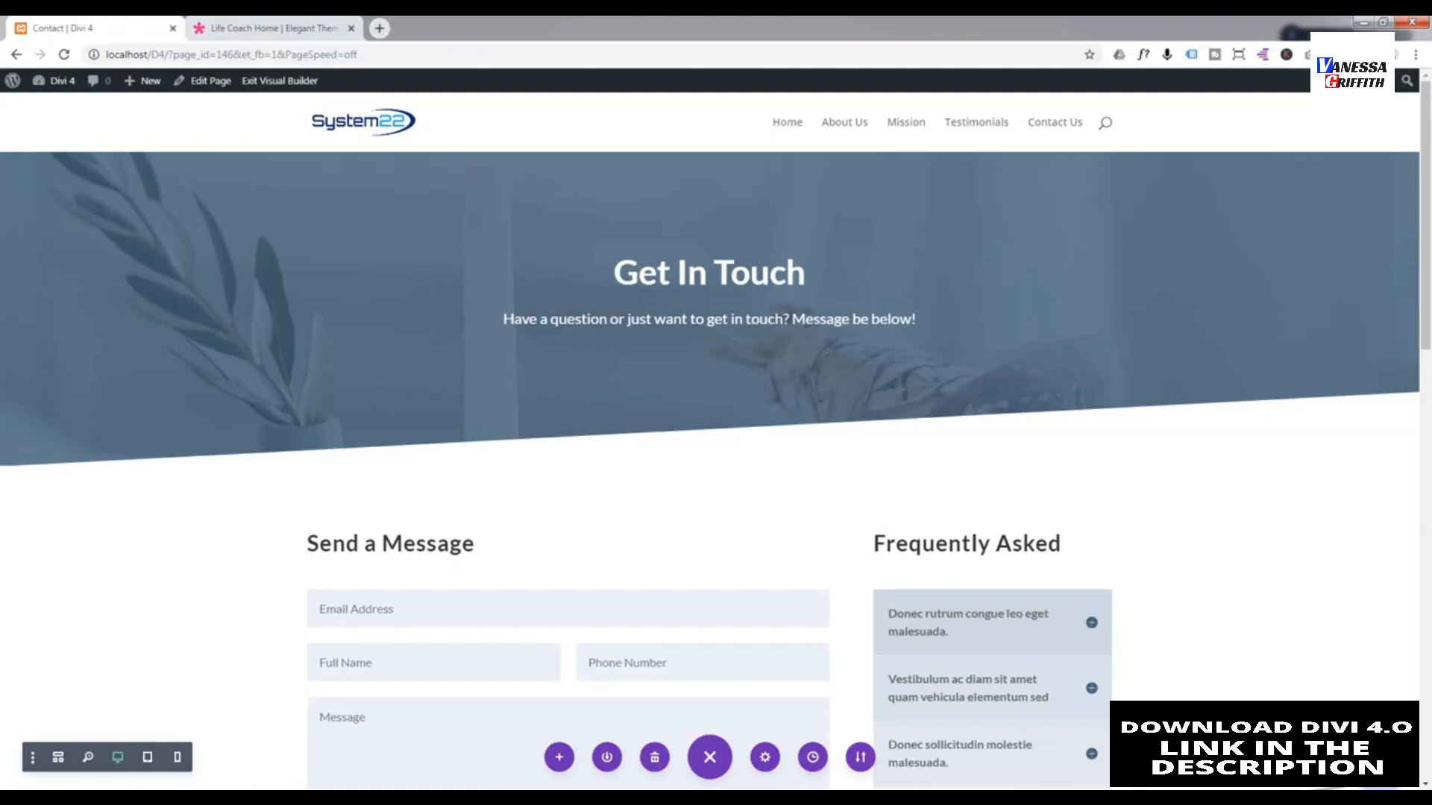
left_click(260, 84)
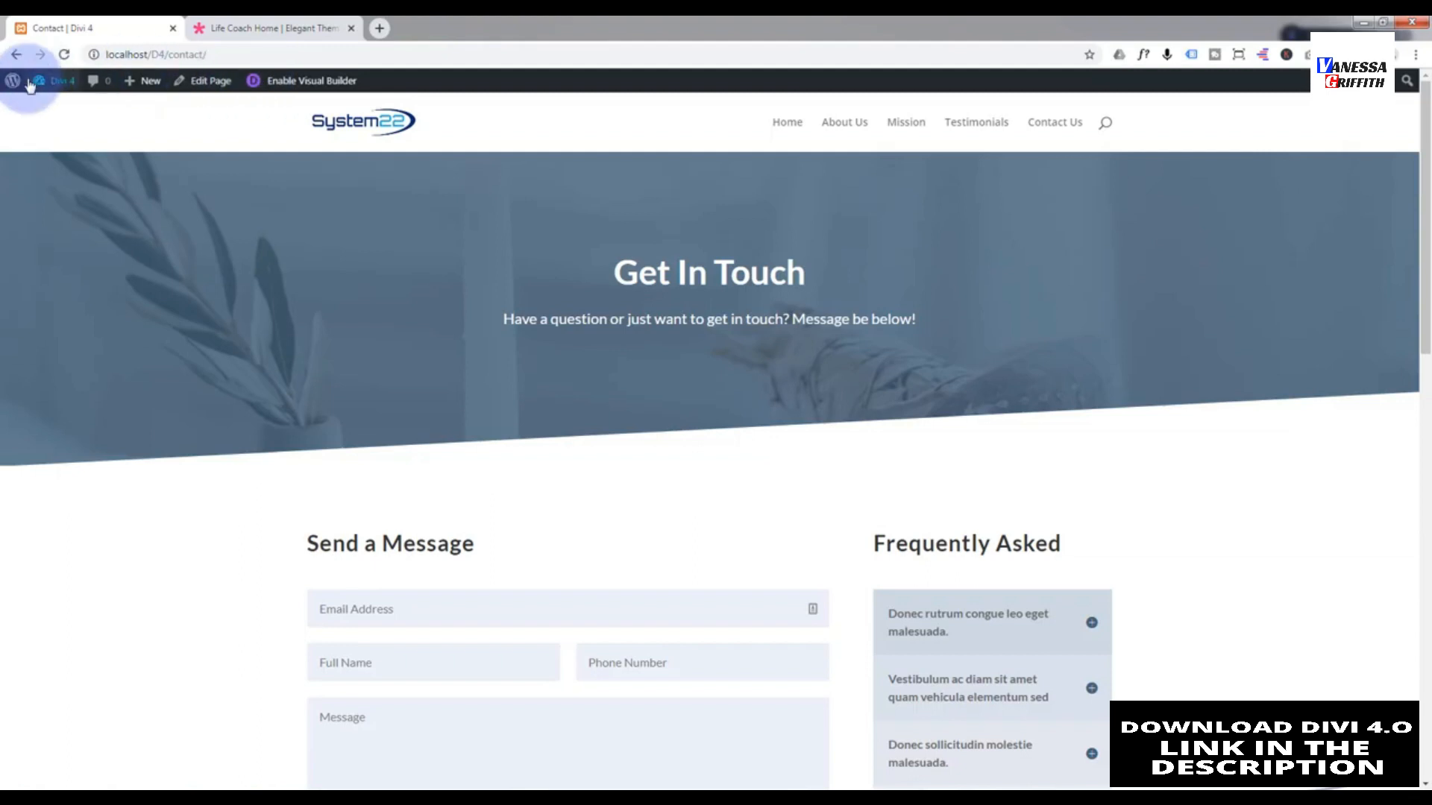
- Go to the site's menu management in the WordPress dashboard and create a new menu named "multi"
mouse_move(56, 81)
left_click(46, 108)
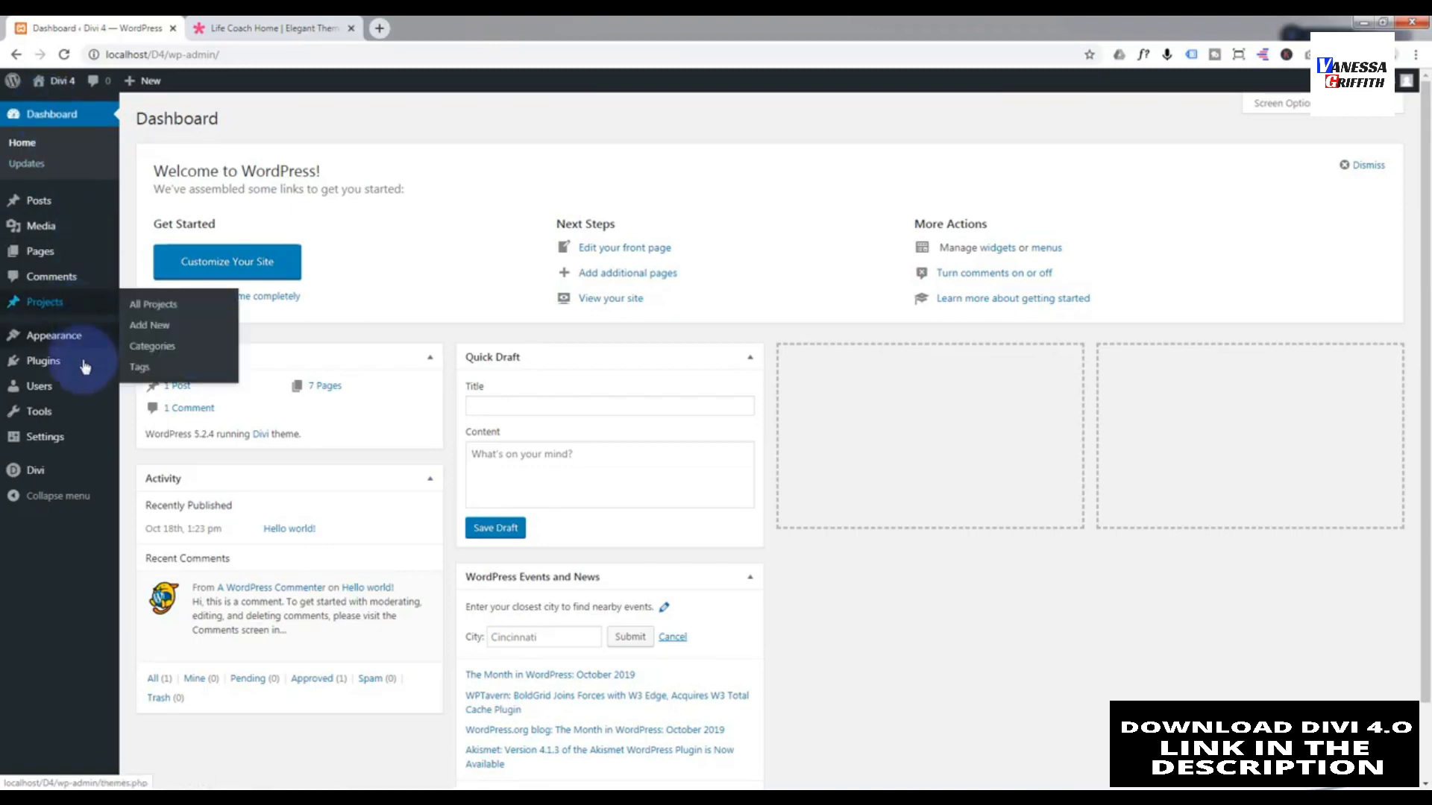
mouse_move(73, 399)
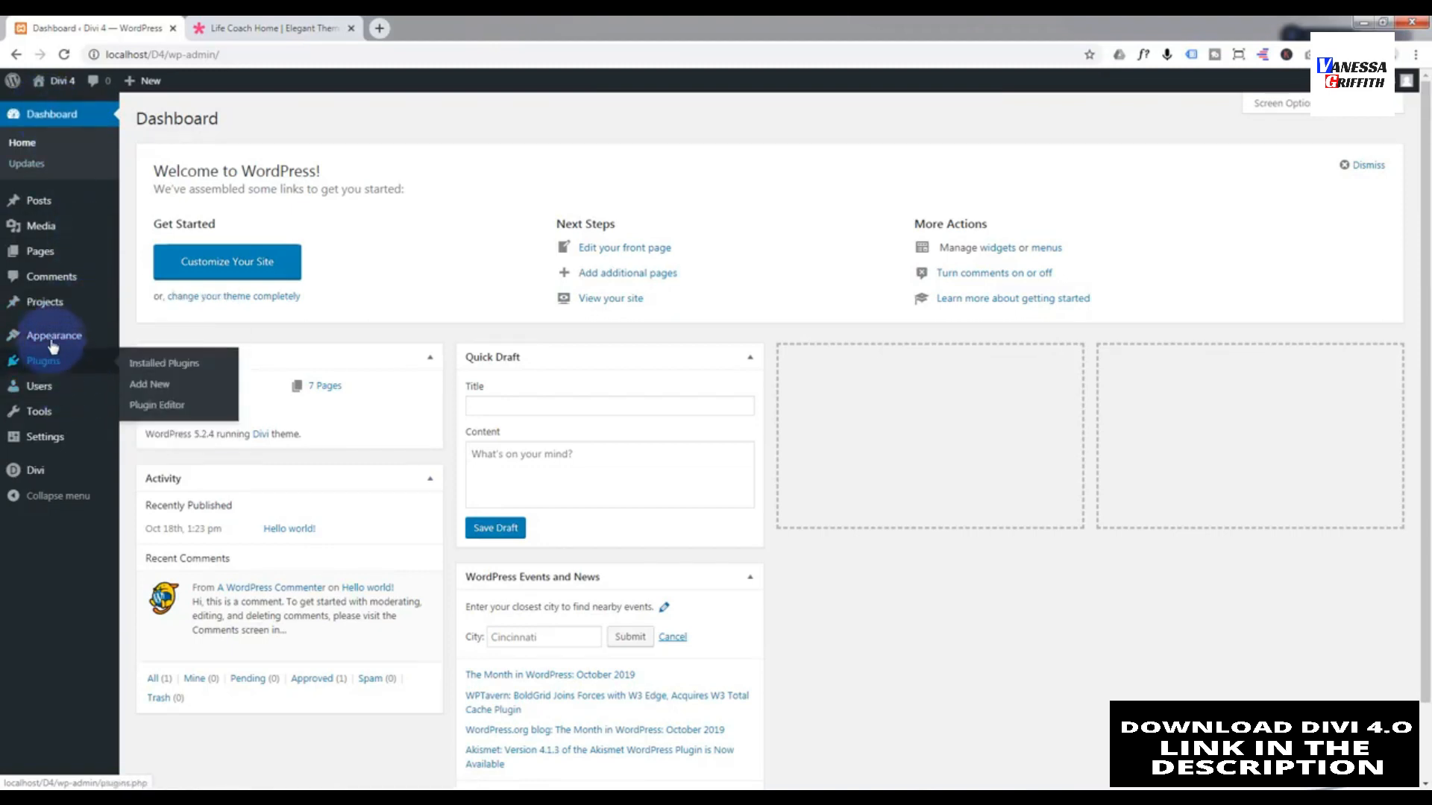
mouse_move(48, 343)
left_click(149, 403)
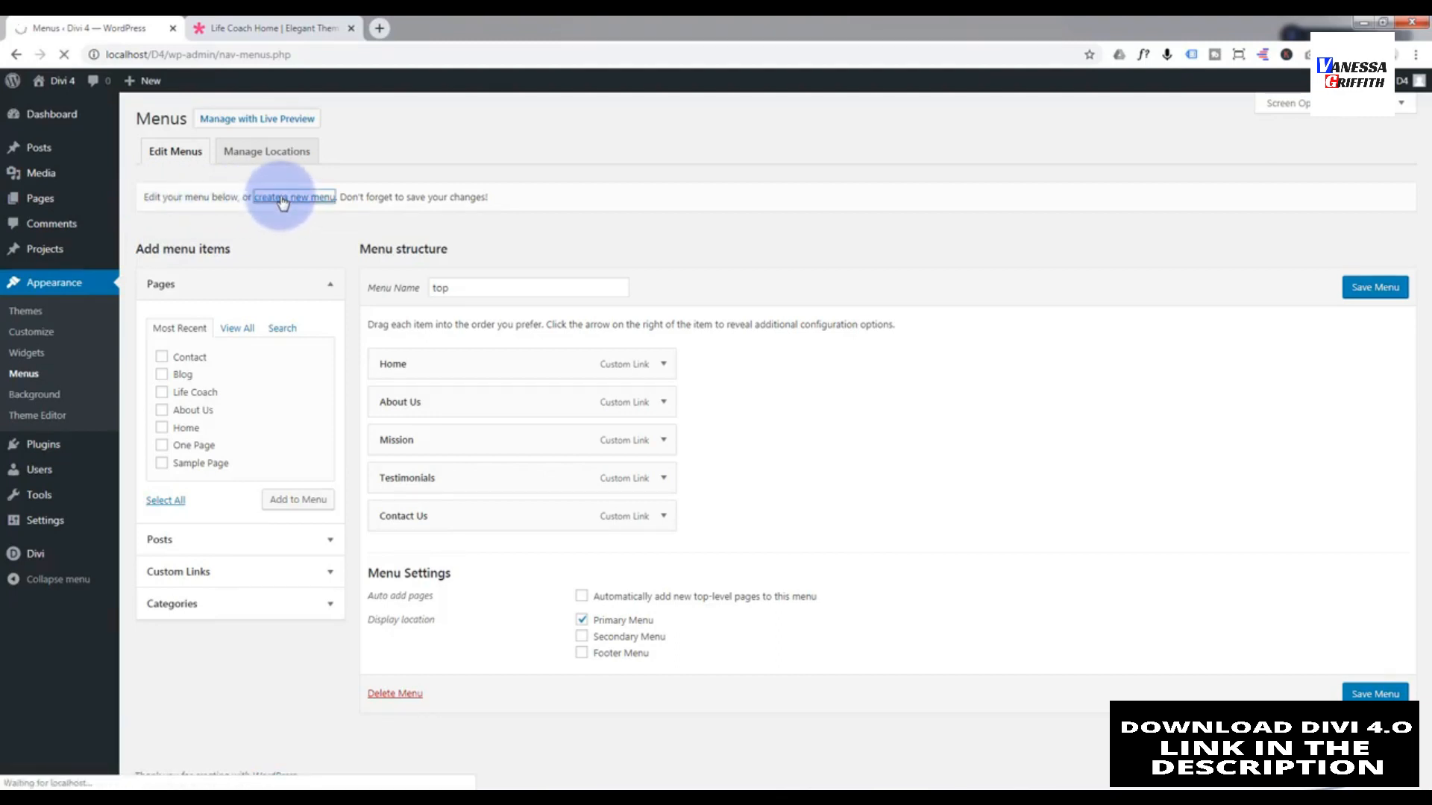
left_click(456, 288)
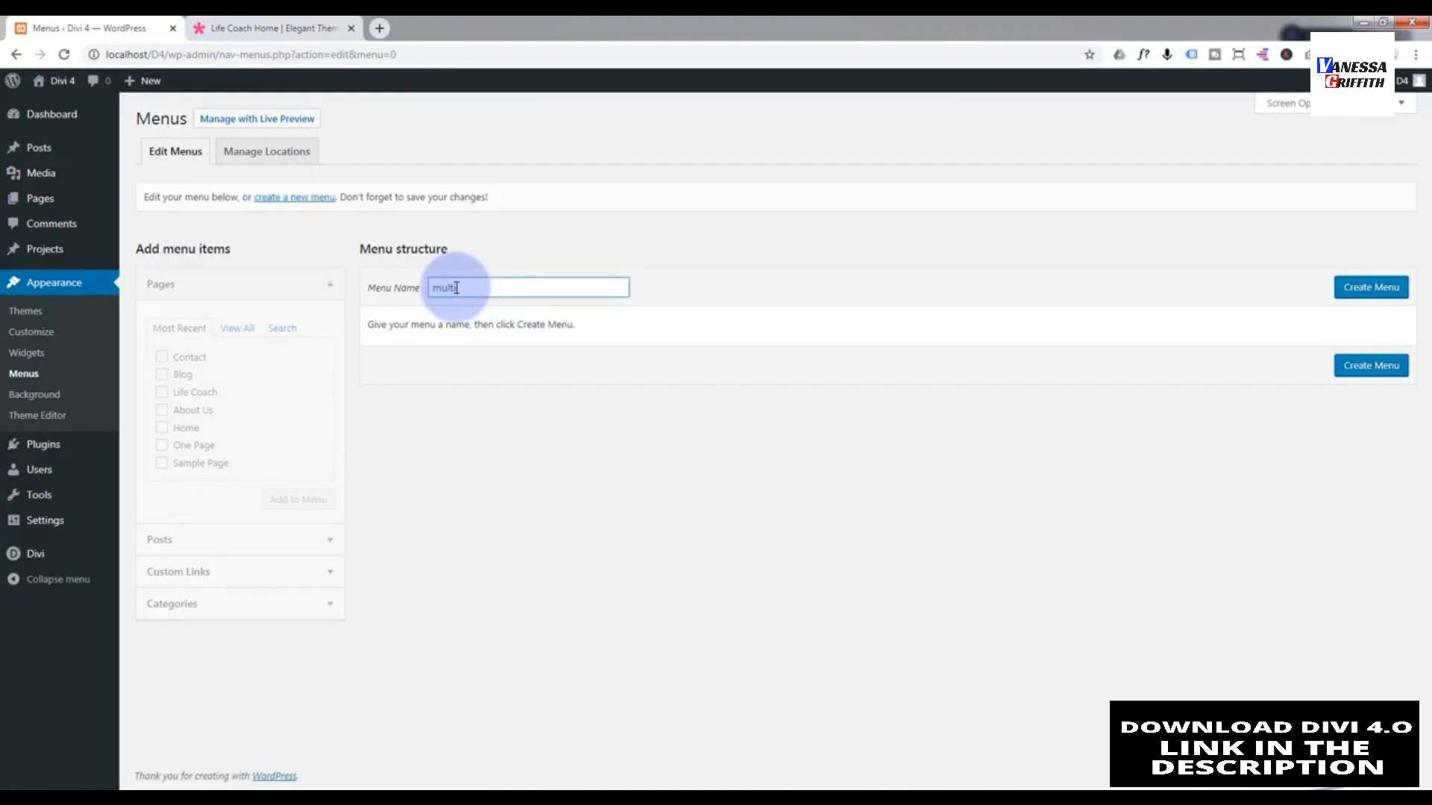
left_click(1371, 292)
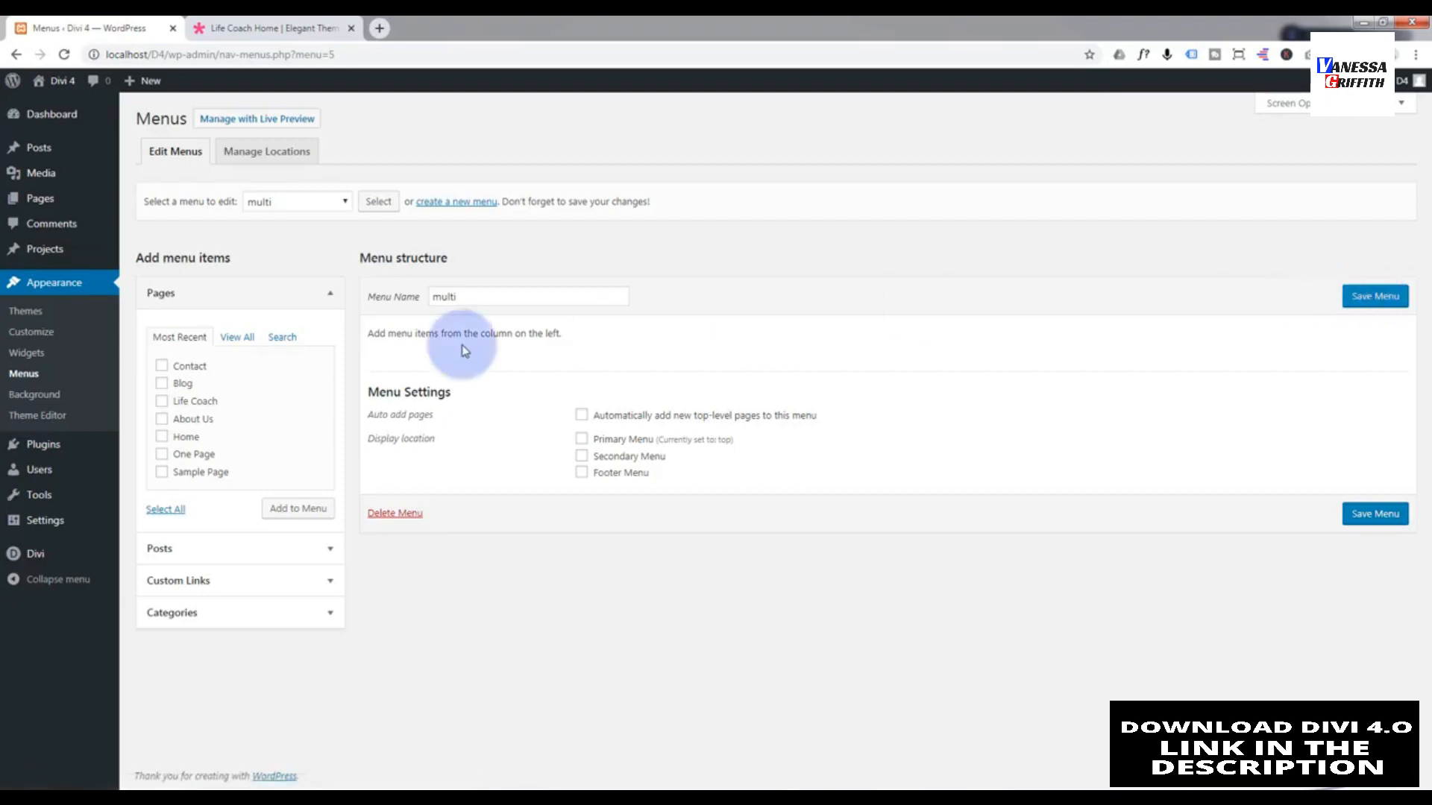
- Add the Contact, Blog, Life Coach, About Us and Home pages to the multi menu
left_click(331, 296)
left_click(258, 299)
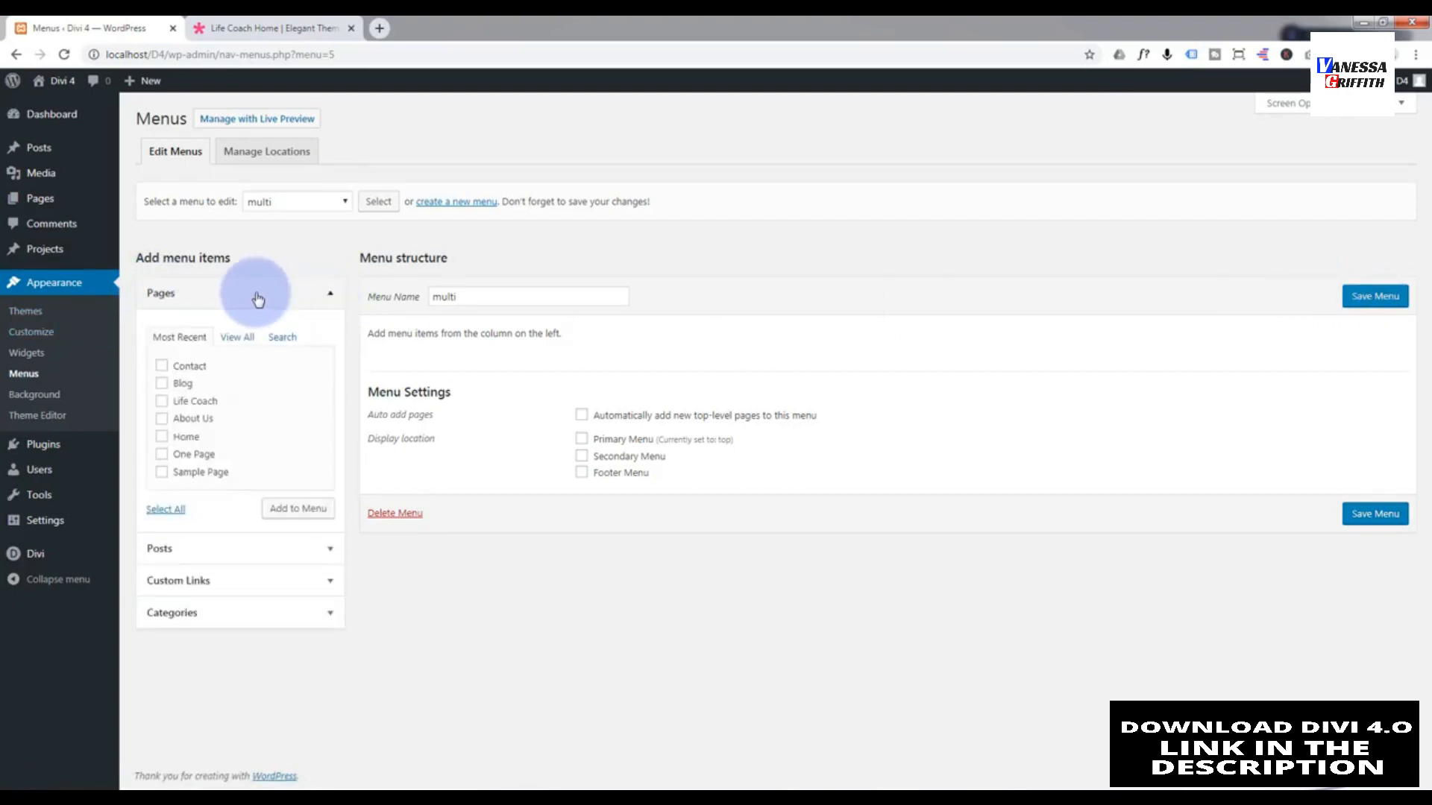
left_click(161, 365)
left_click(161, 382)
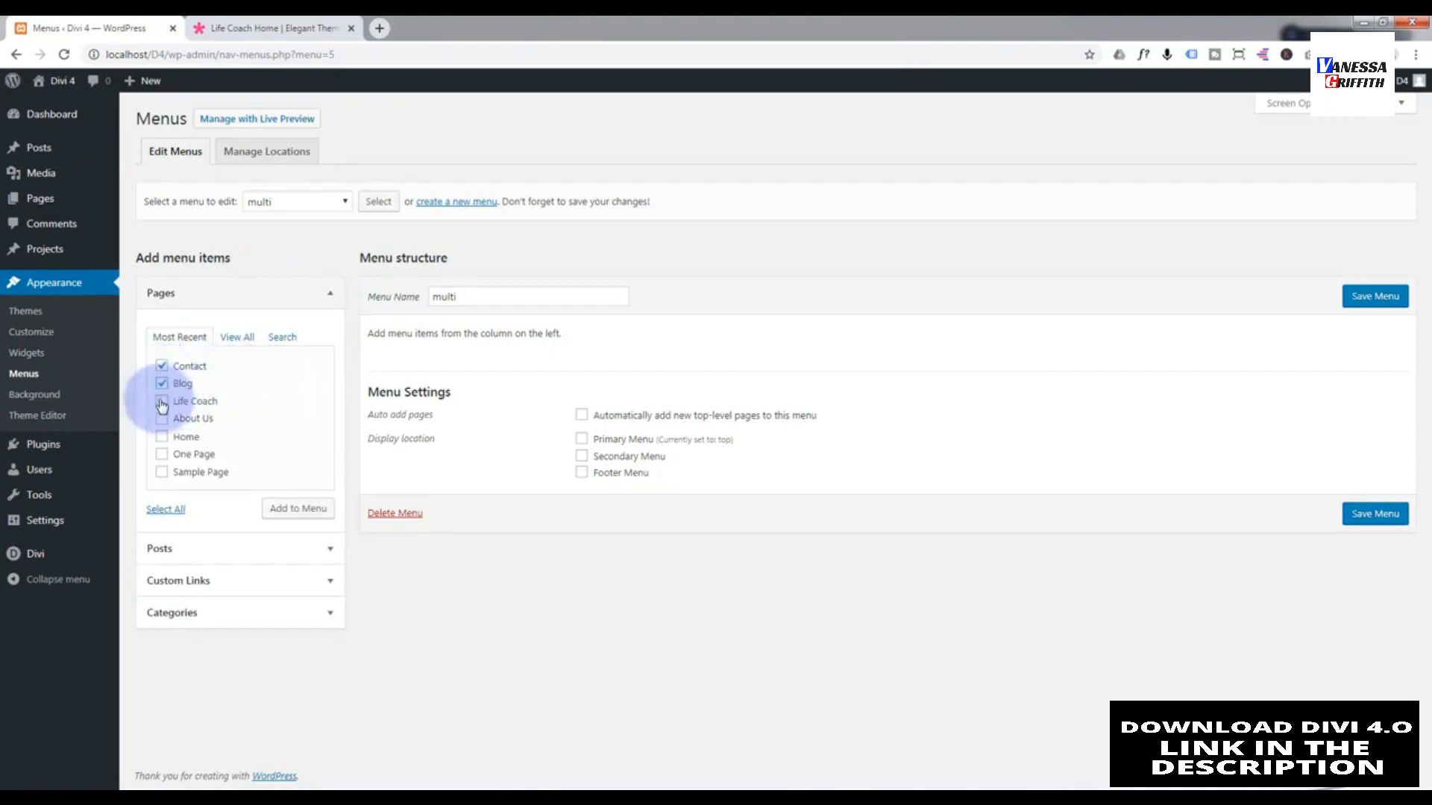
left_click(161, 401)
left_click(161, 419)
left_click(161, 436)
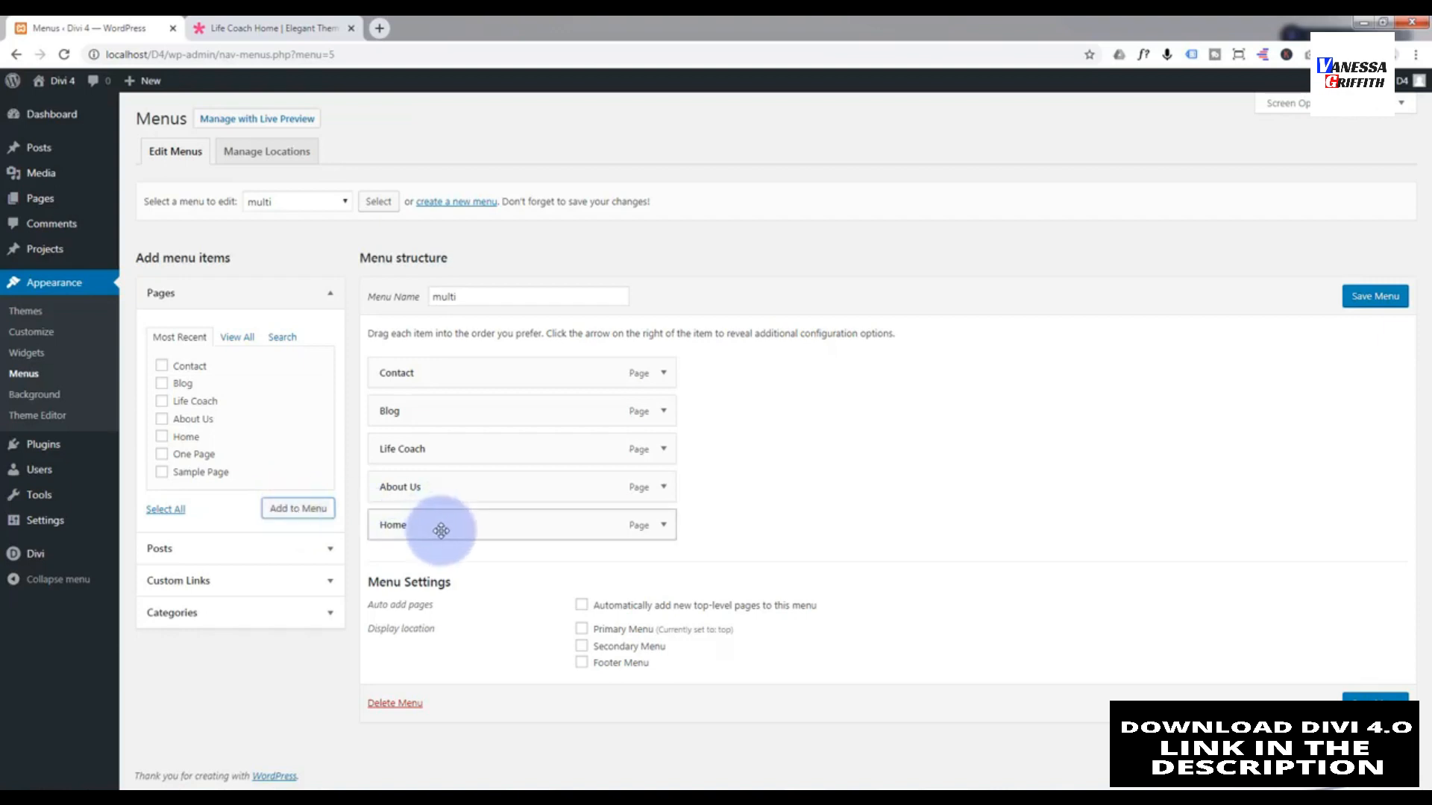
- Reorder the menu items to Home, About Us, Life Coach, Blog, Contact, and save the menu
left_click_drag(438, 524, 440, 372)
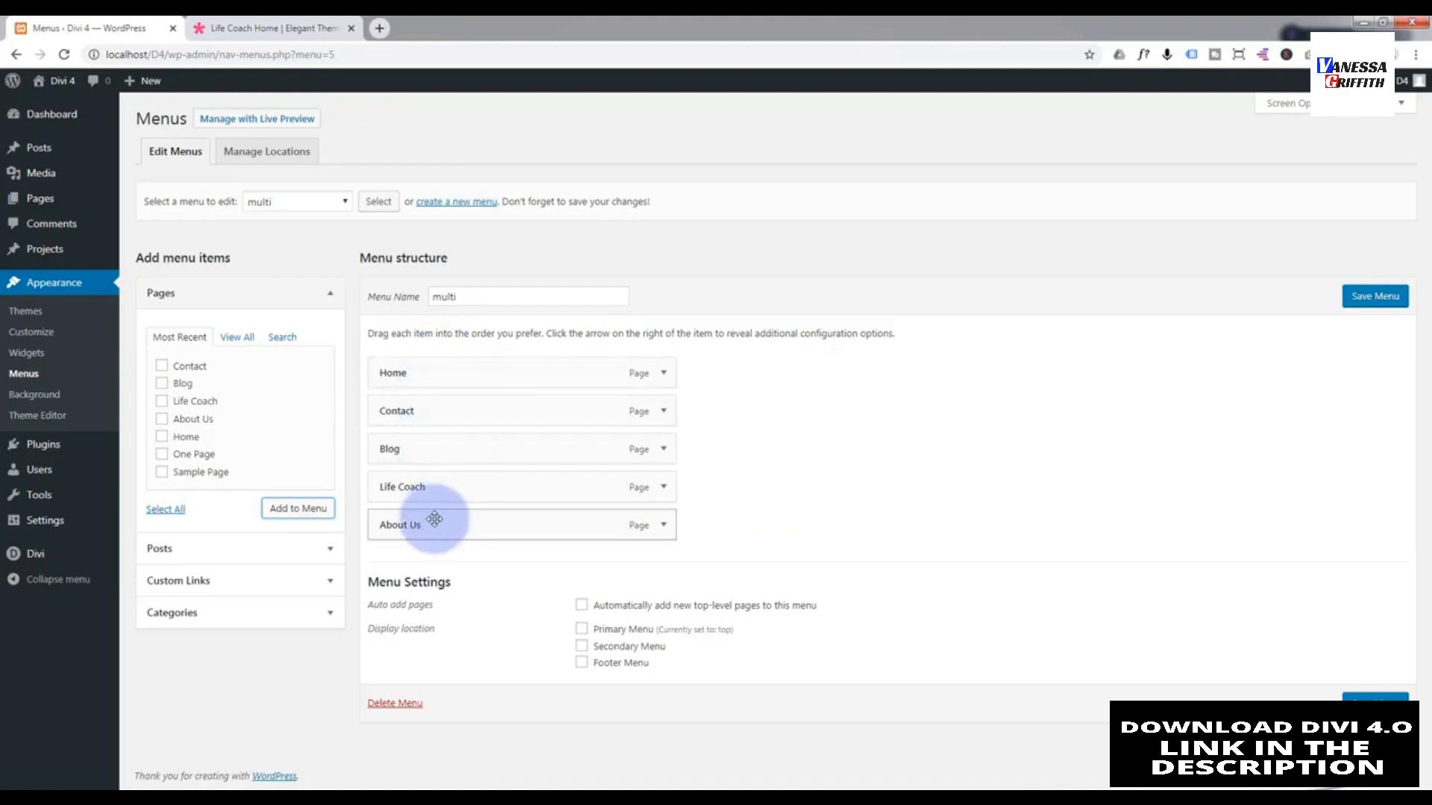
left_click_drag(441, 517, 434, 416)
left_click_drag(428, 488, 431, 449)
left_click_drag(442, 449, 422, 447)
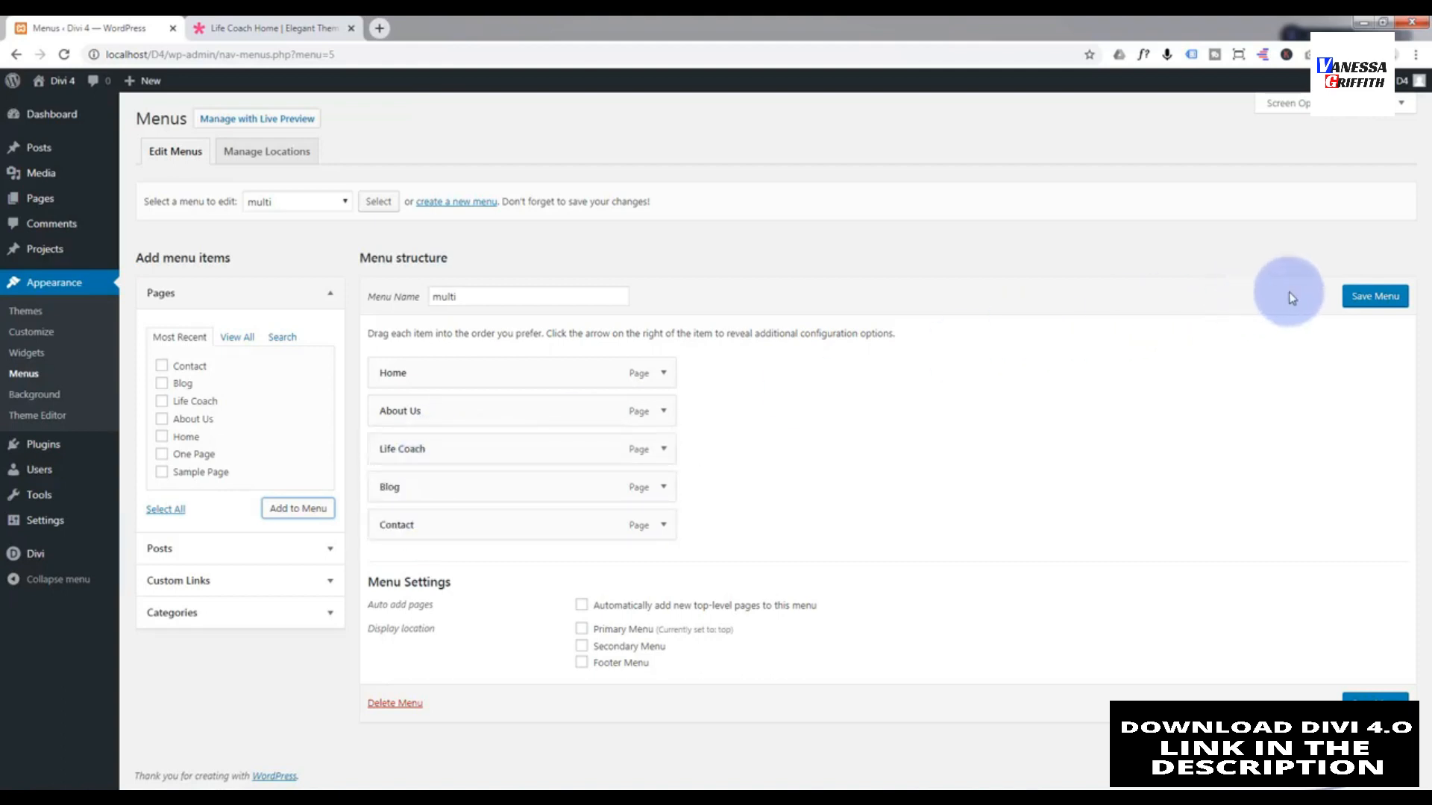
left_click(1370, 298)
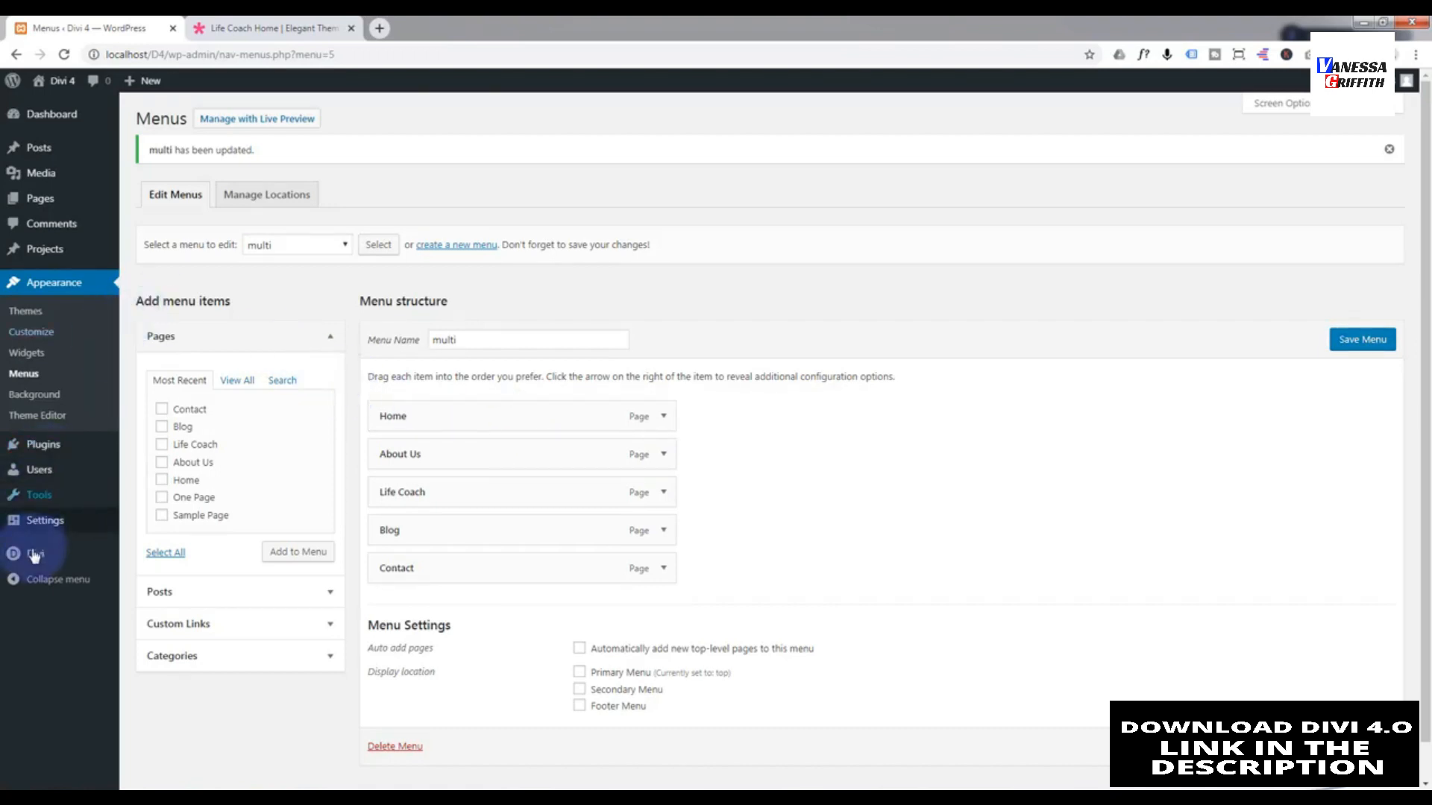
- Open the Divi theme customizer and set the static homepage to the Home page
mouse_move(30, 553)
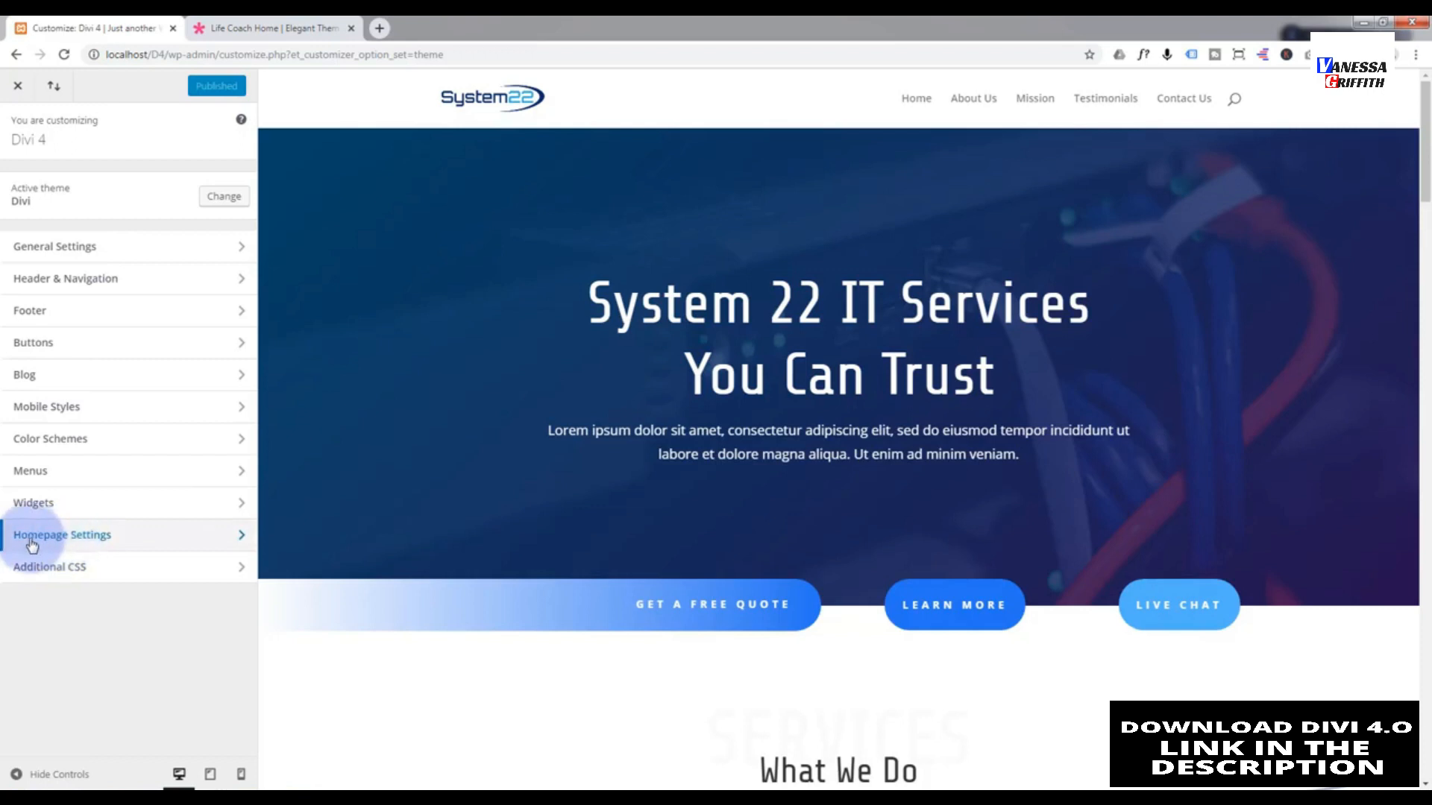
left_click(144, 546)
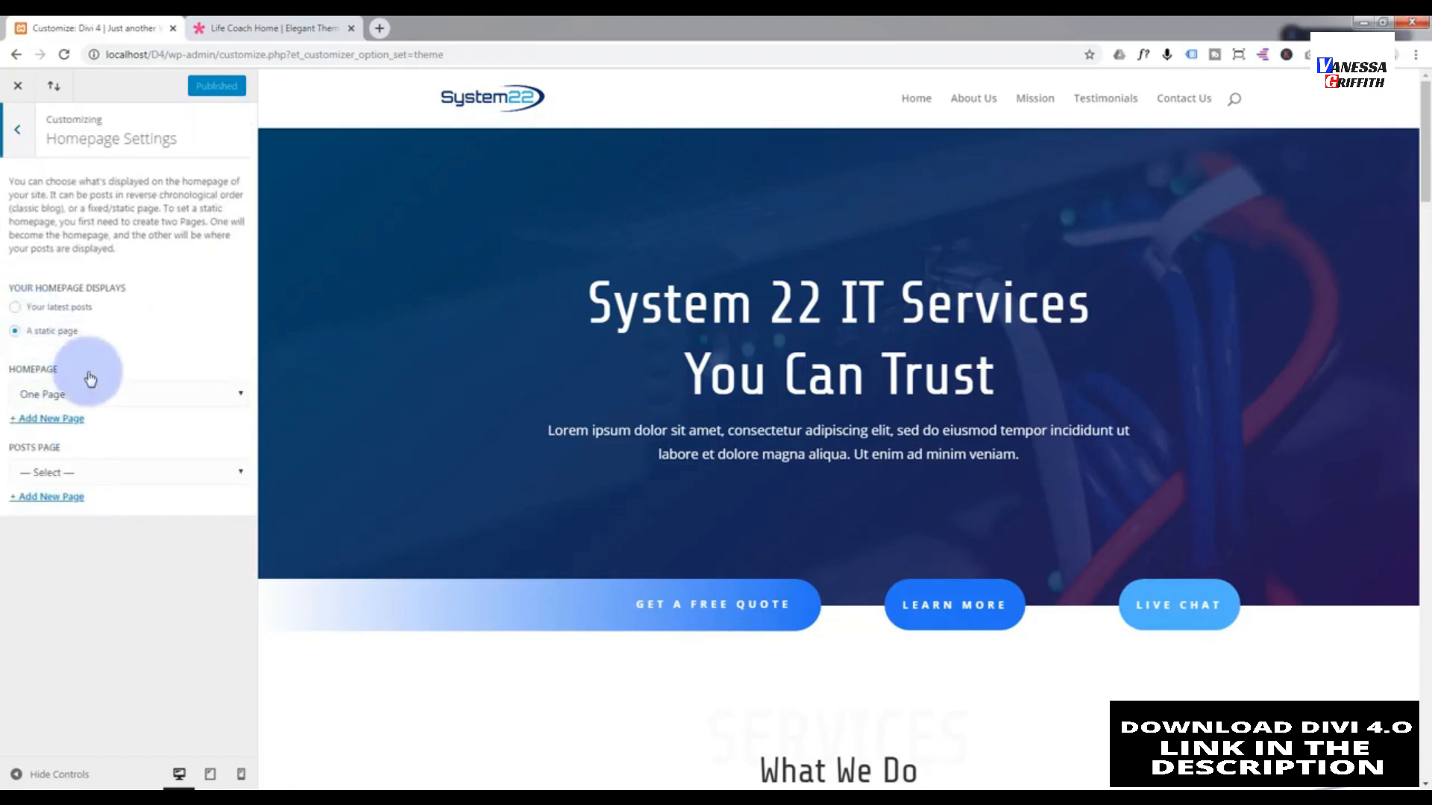
left_click(119, 391)
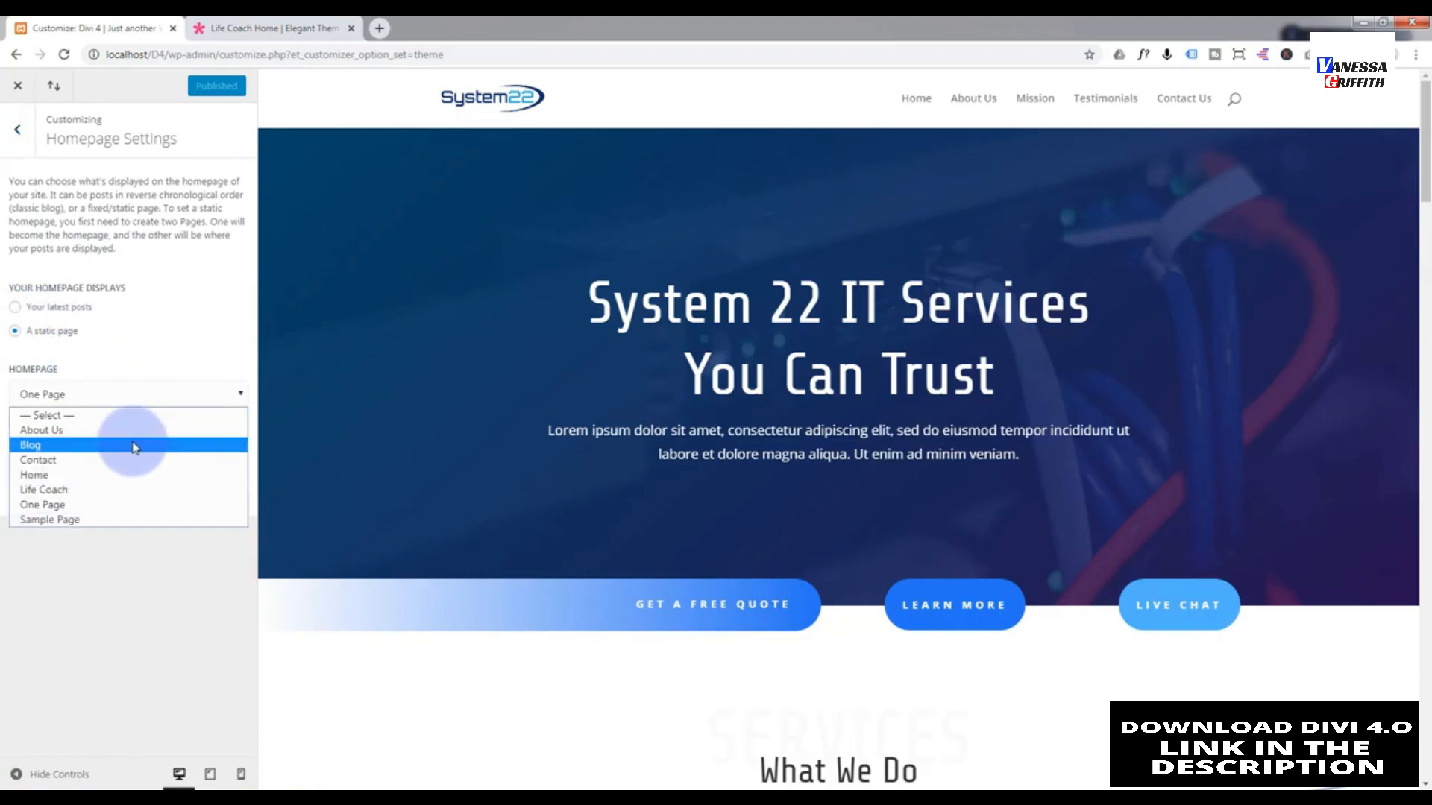
left_click(39, 477)
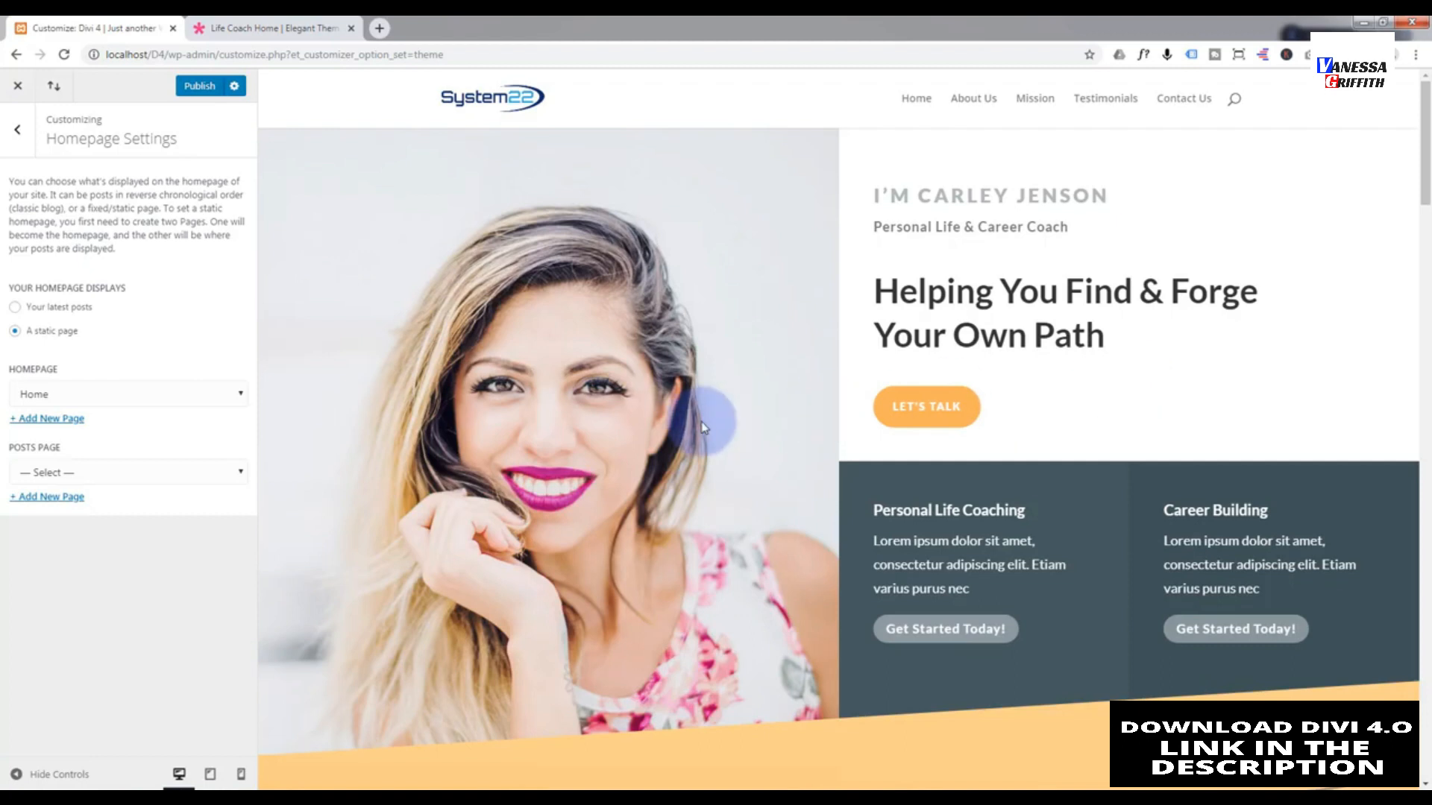
- Assign the multi menu to the Primary Menu location in the customizer's menu location settings
left_click(16, 136)
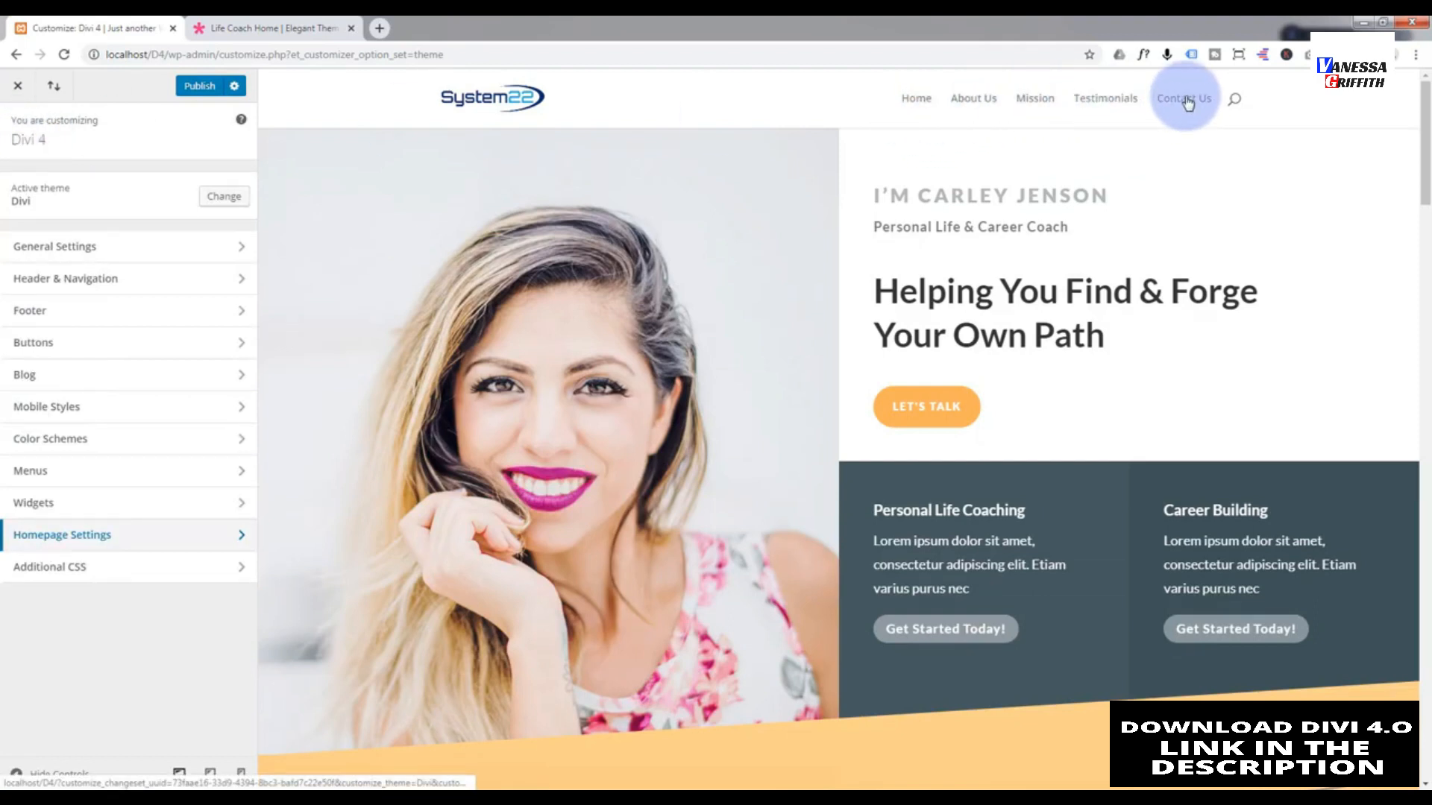
left_click(100, 479)
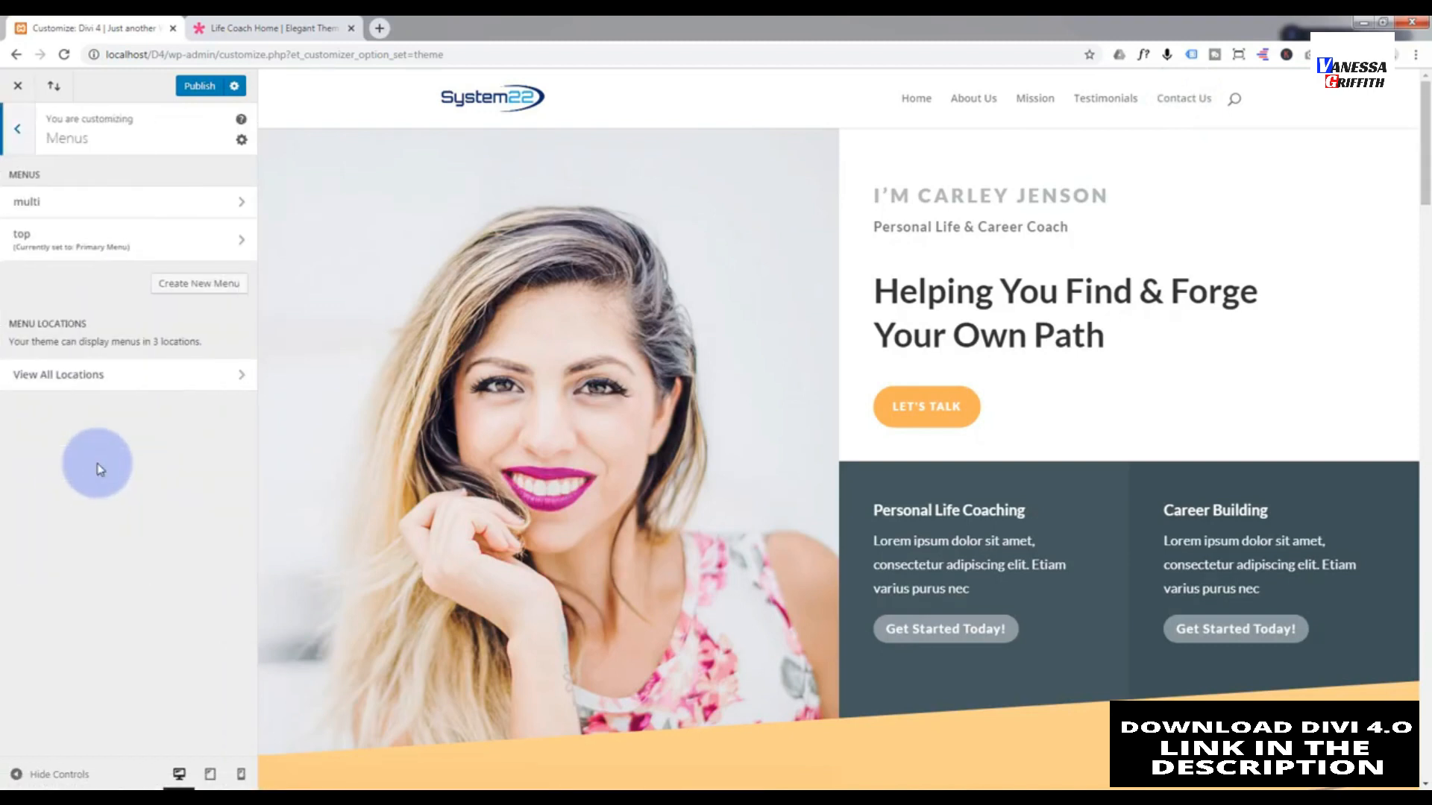
left_click(183, 376)
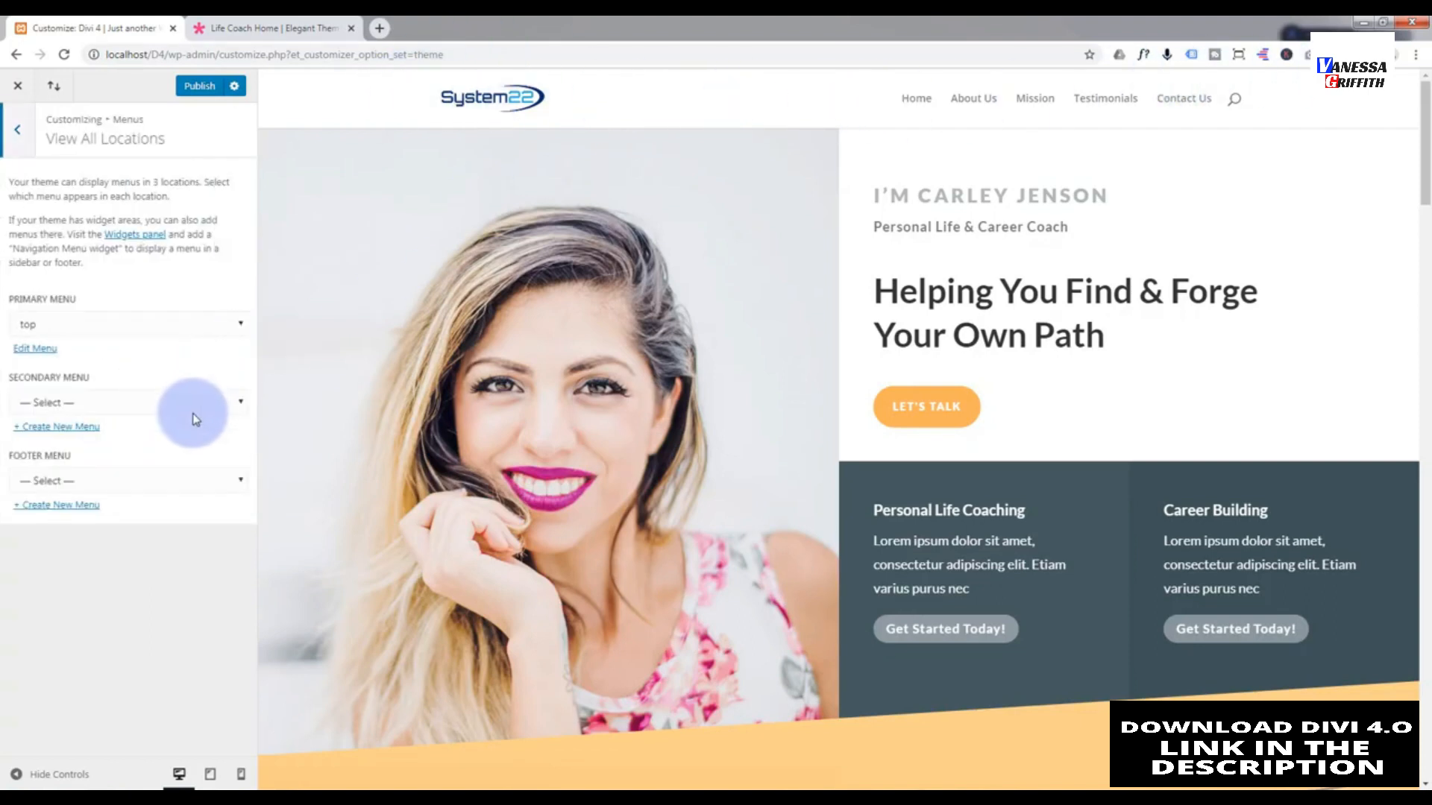
left_click(147, 330)
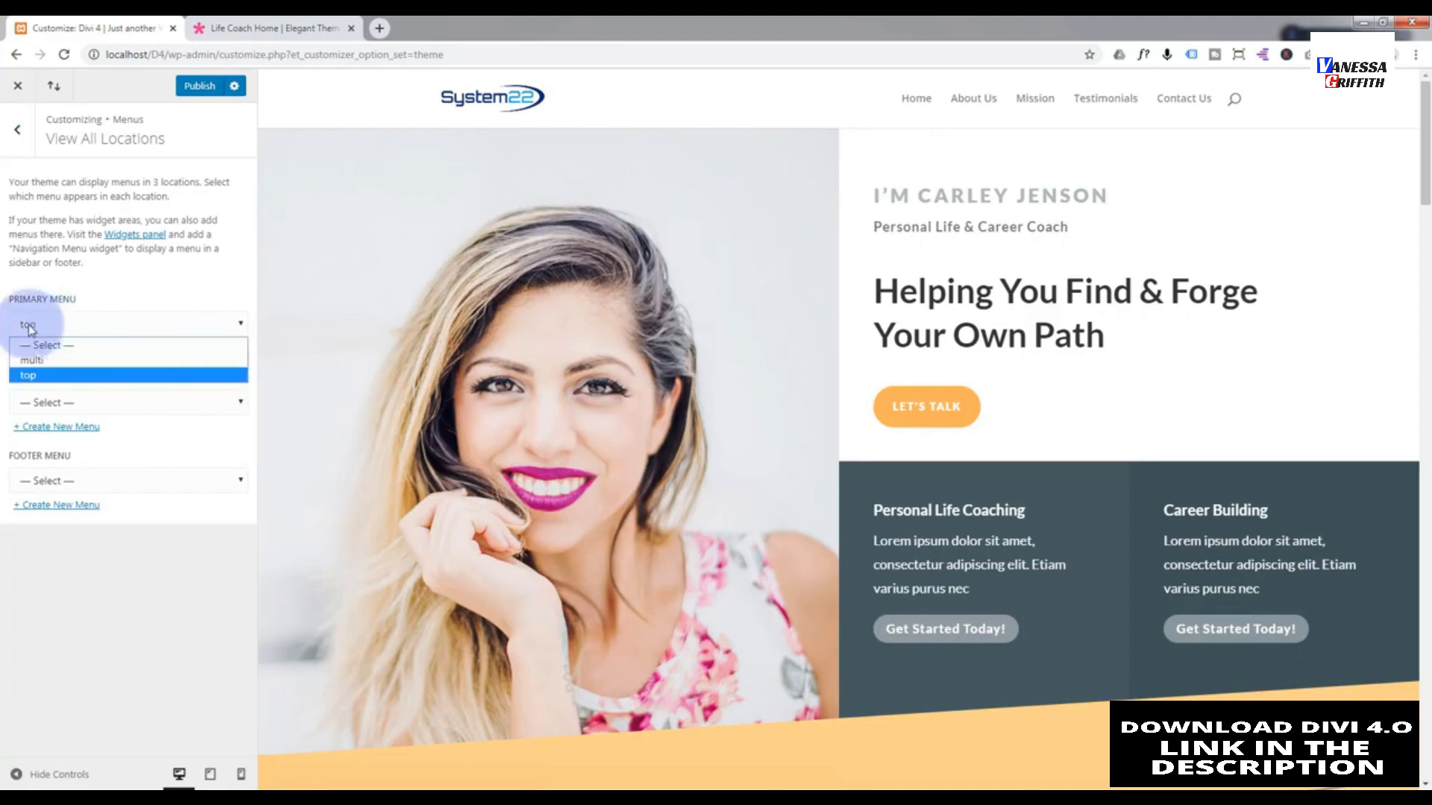
left_click(34, 362)
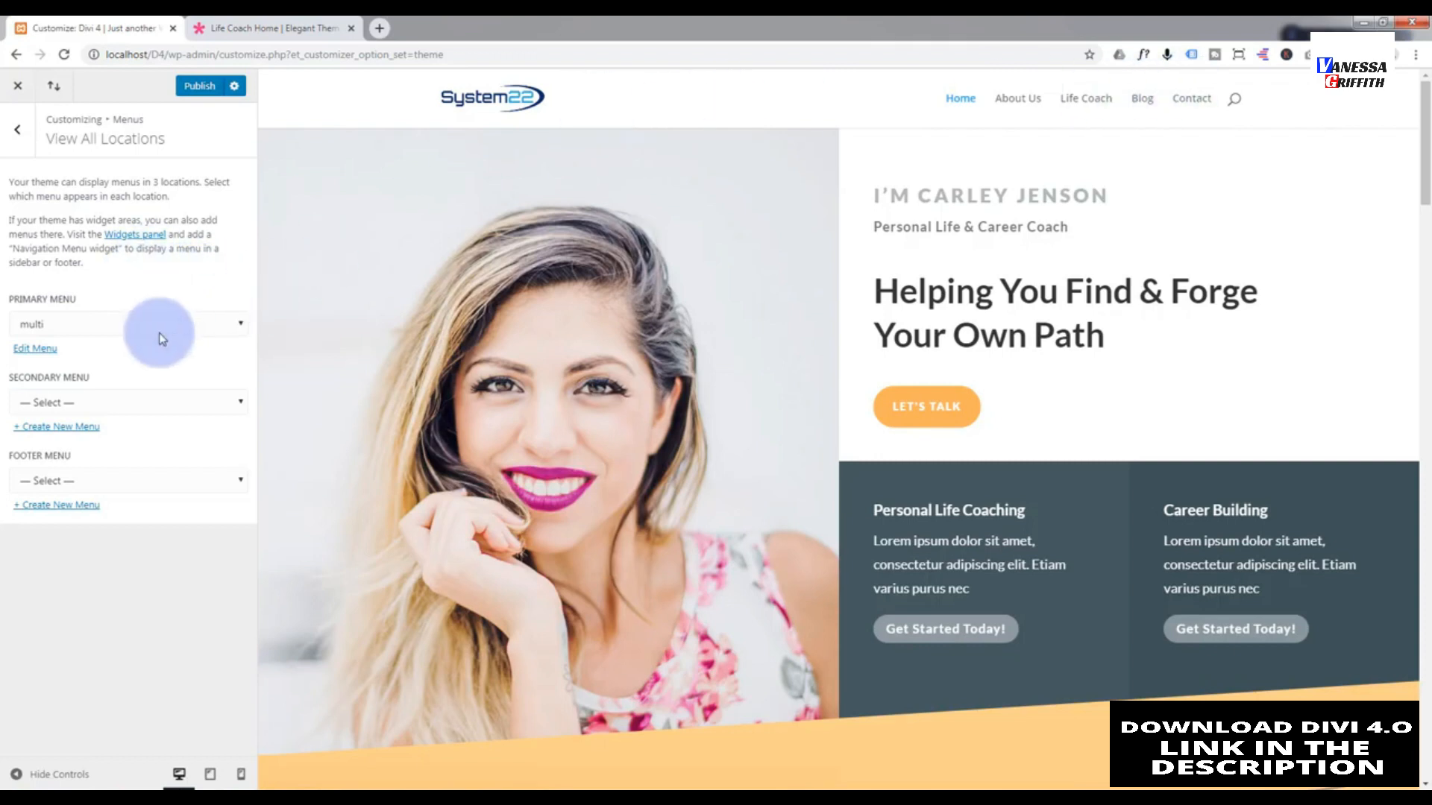
left_click(19, 132)
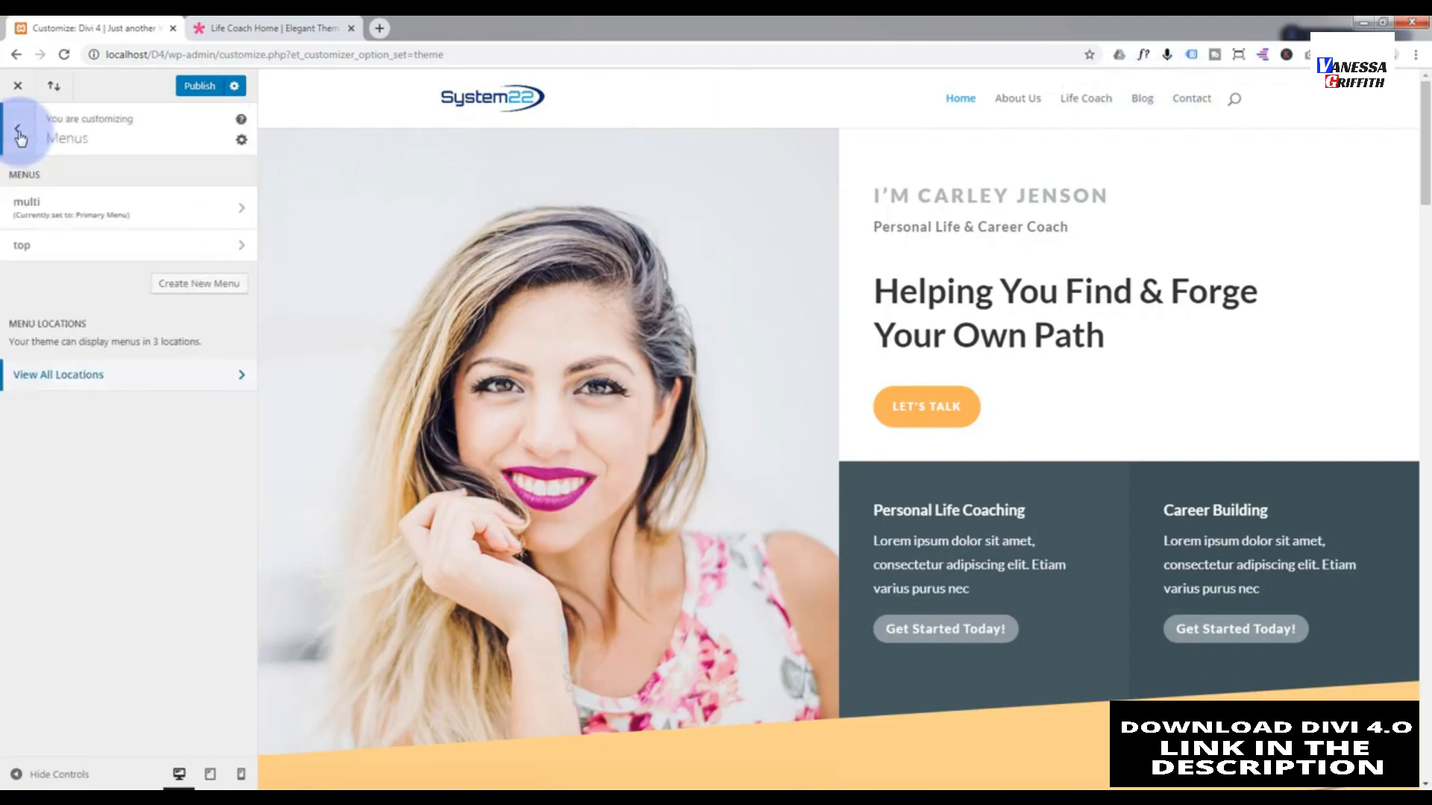
left_click(19, 133)
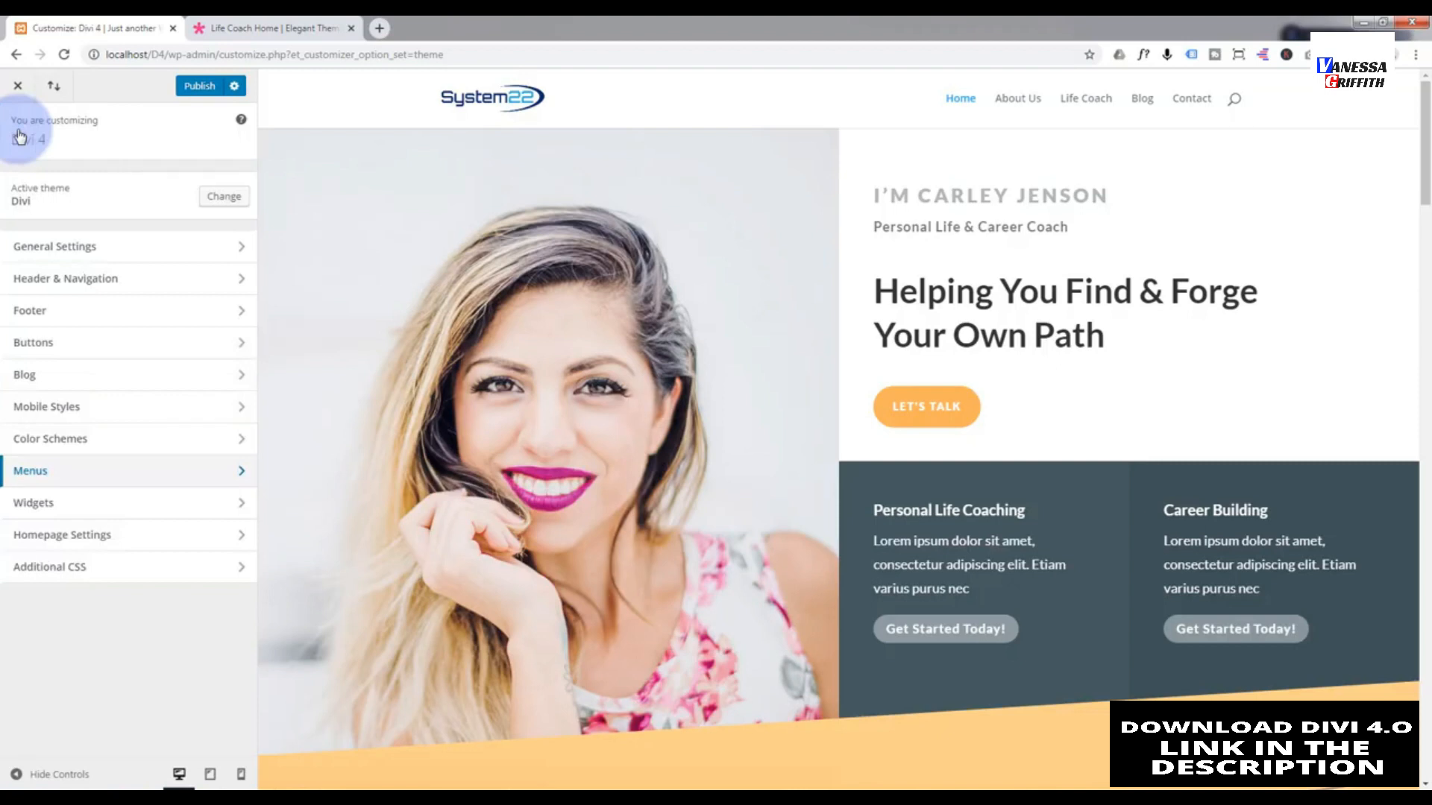
- Try the Centered header style in the header format settings, and set it to Centered Inline Logo
left_click(127, 281)
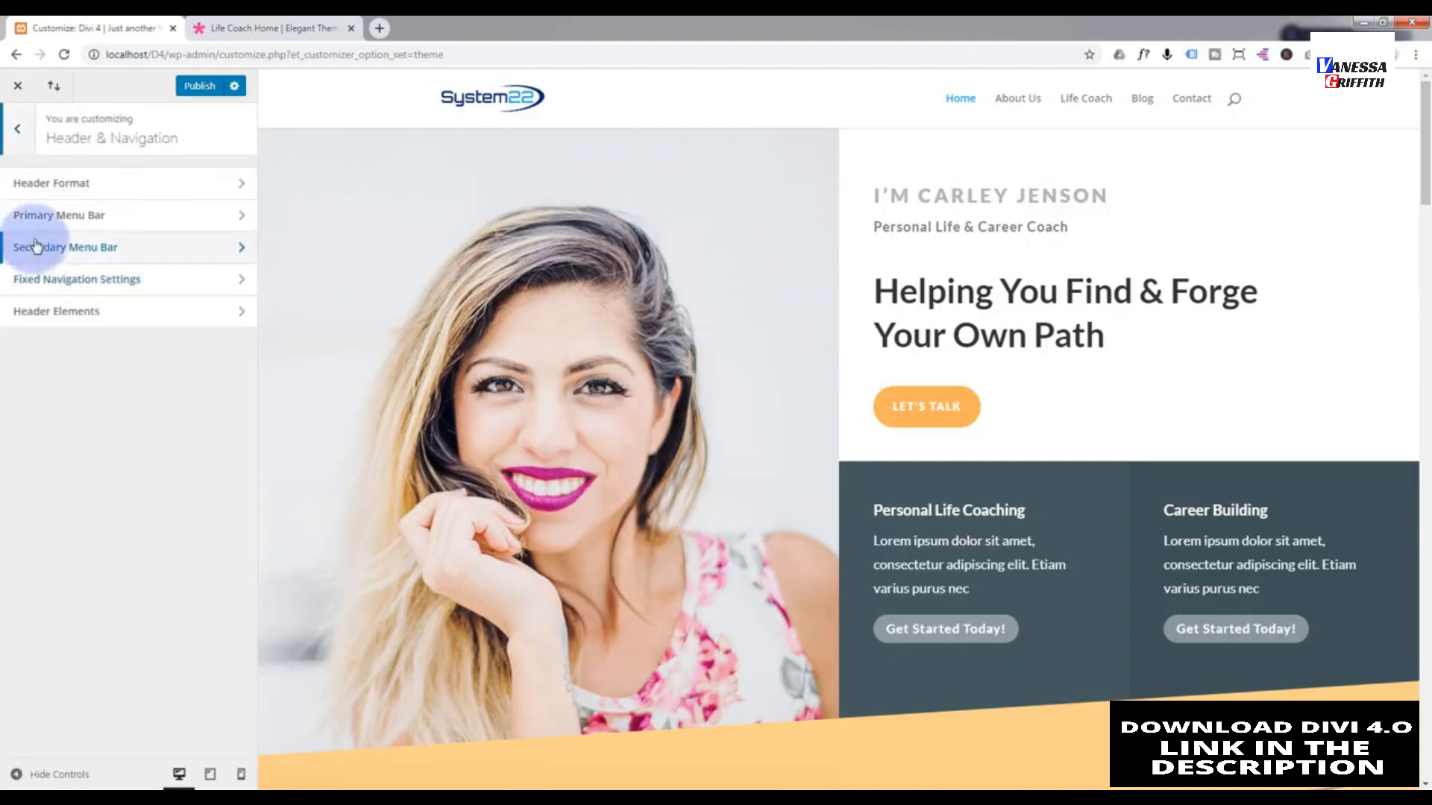
left_click(90, 184)
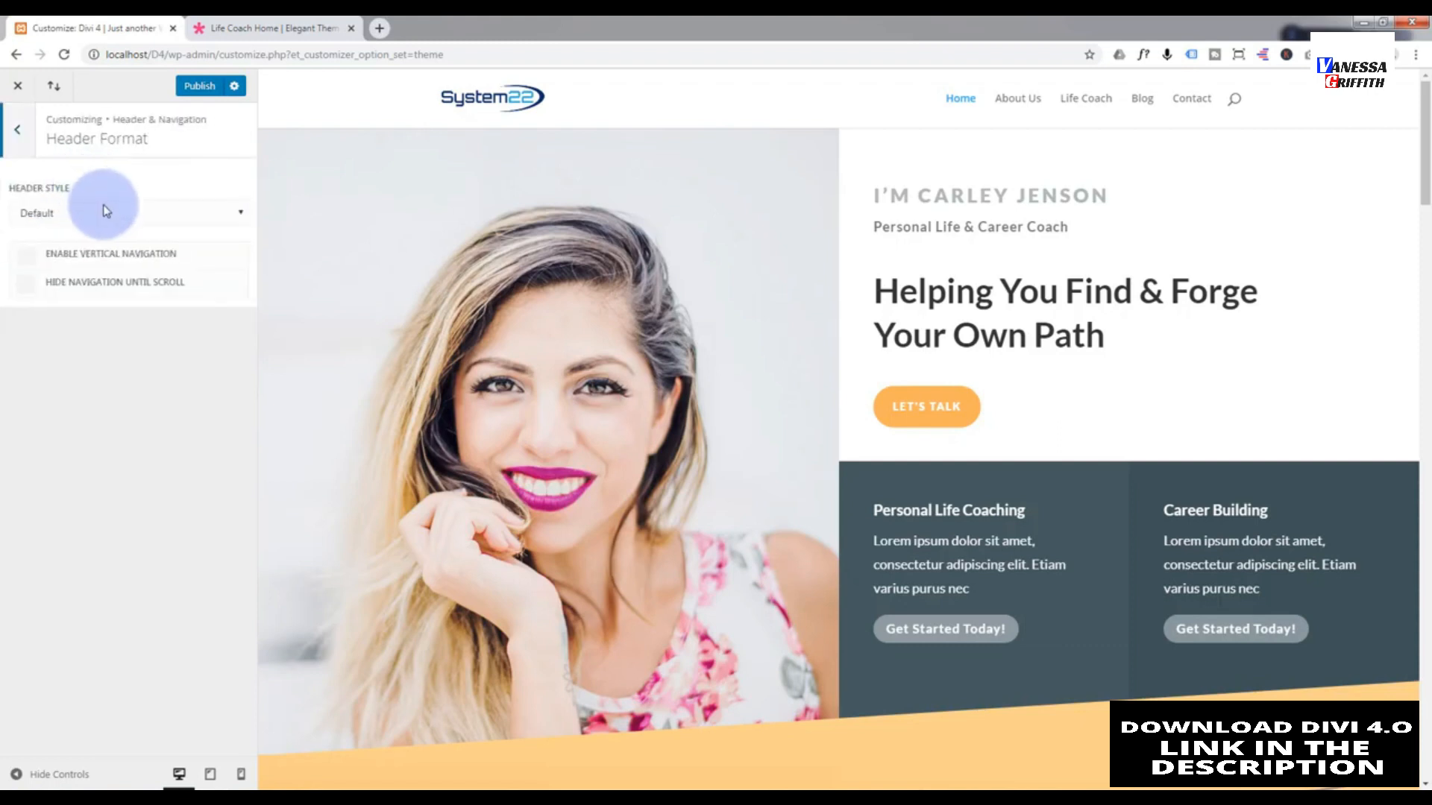
left_click(106, 212)
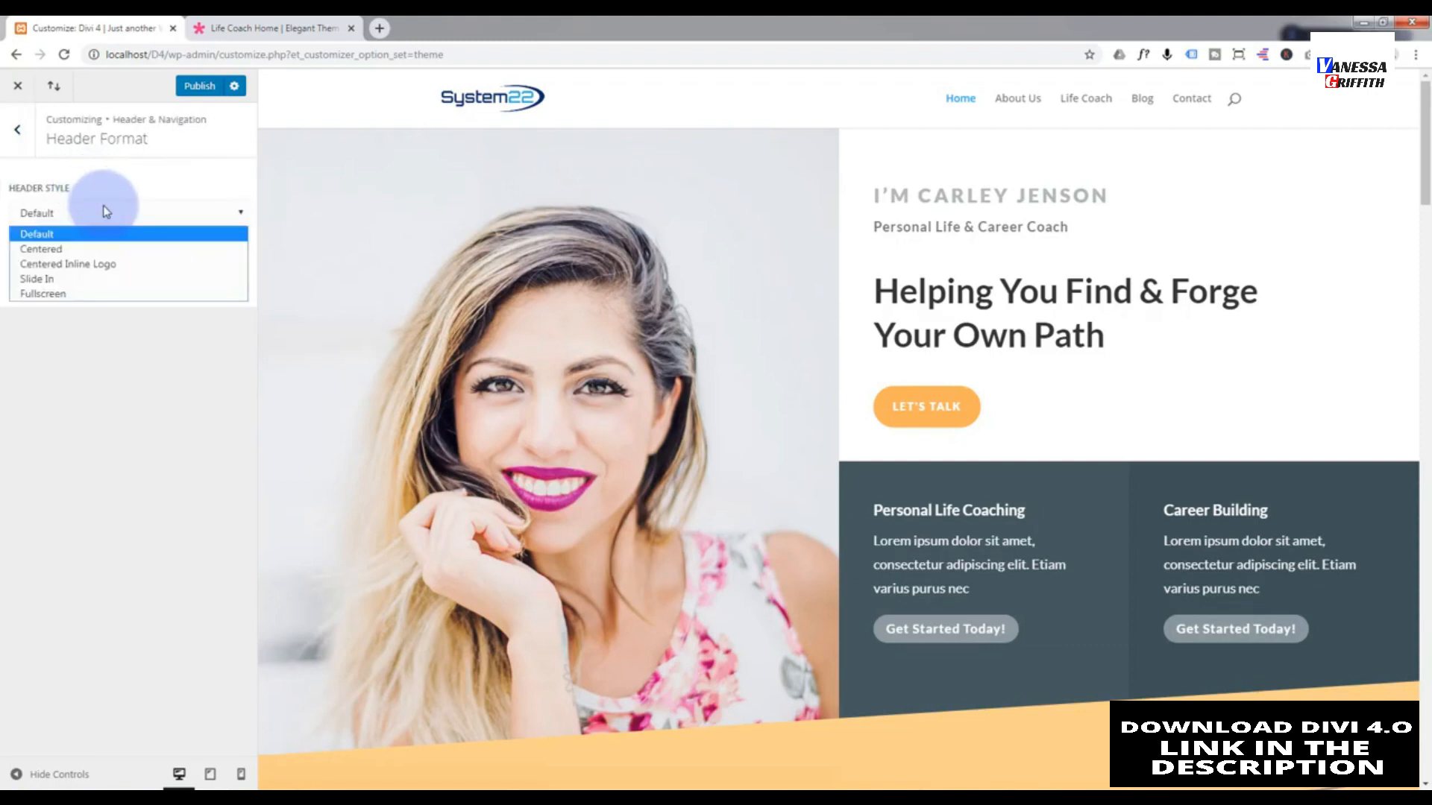
left_click(55, 251)
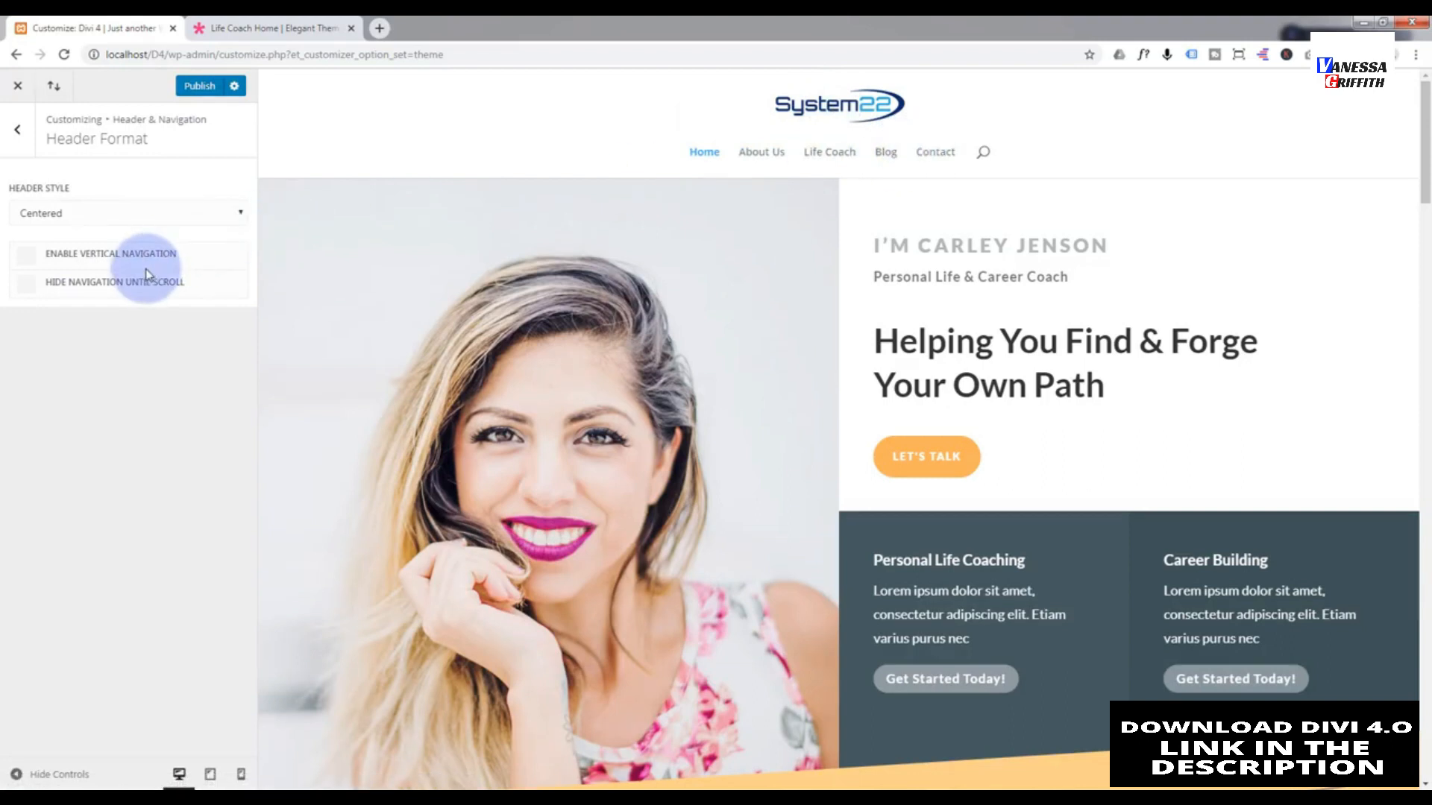
left_click(154, 215)
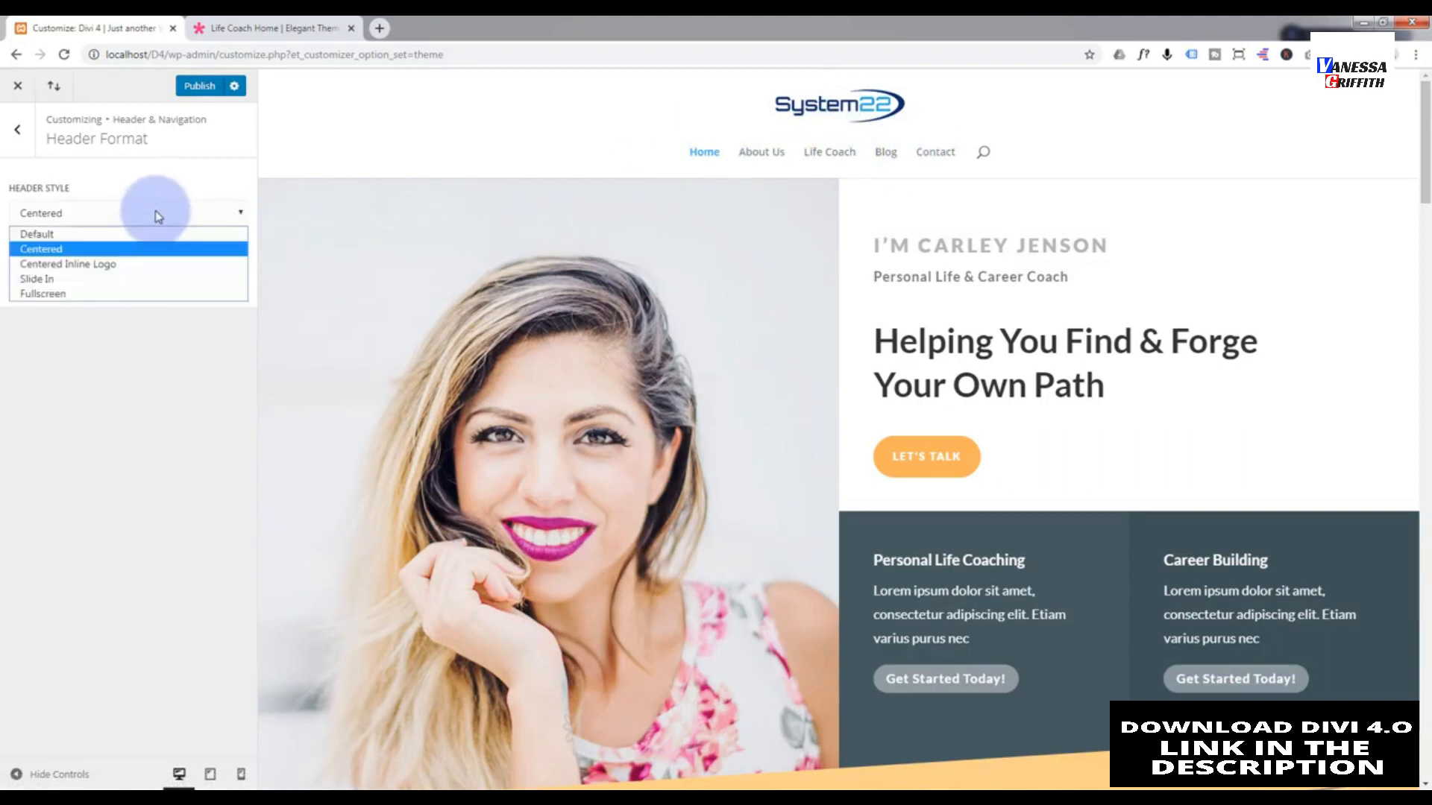
left_click(133, 265)
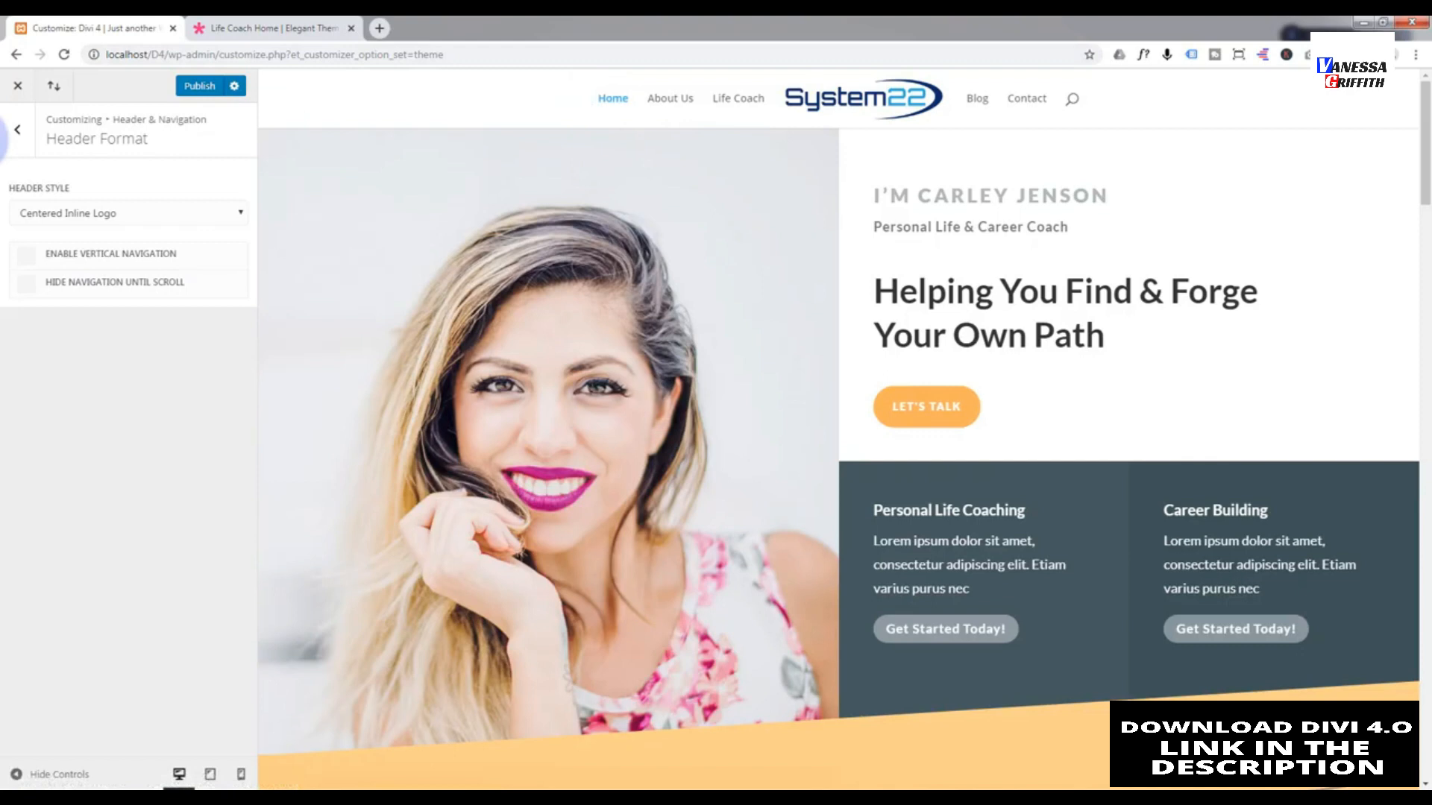
- Publish the customizer changes and close the customizer
left_click(17, 130)
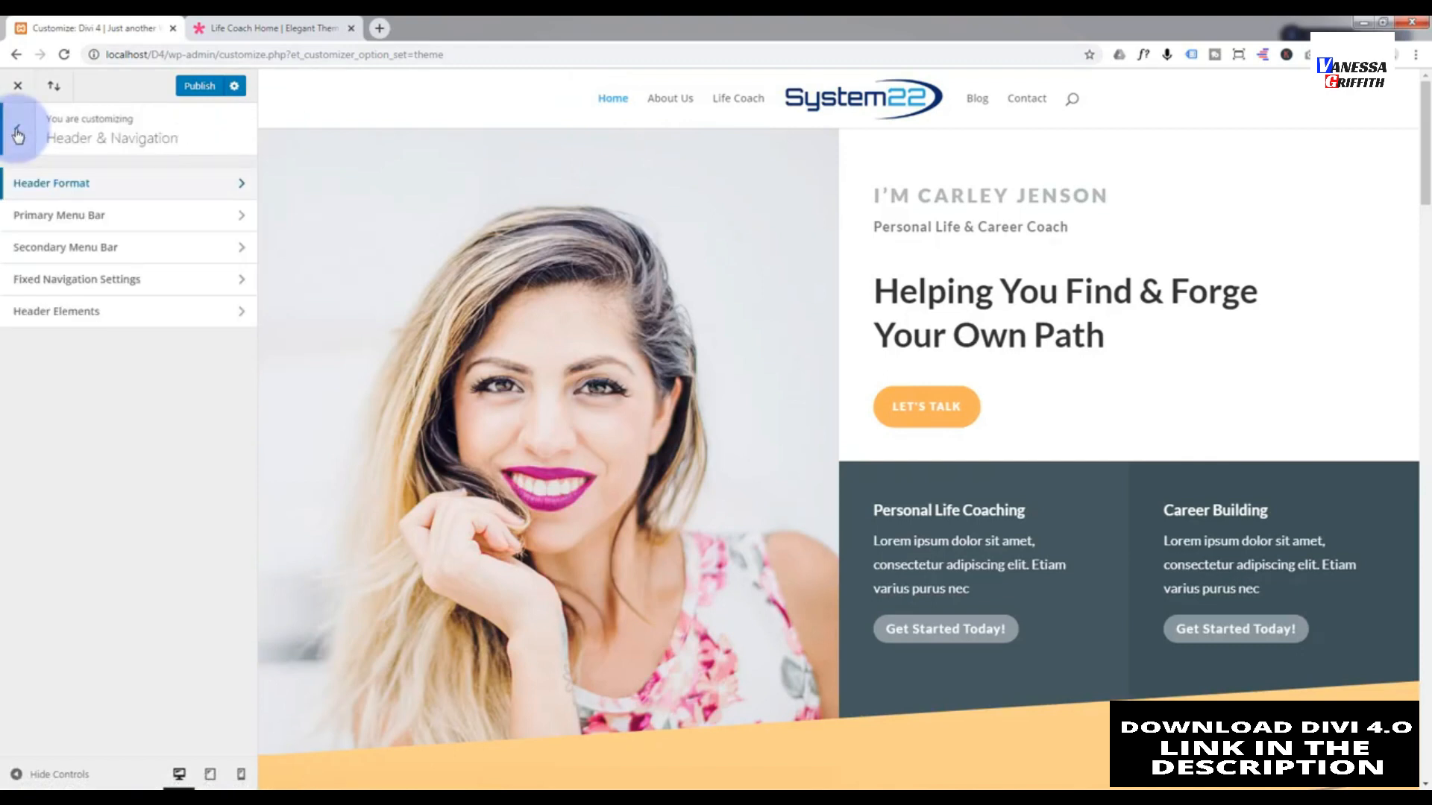
left_click(18, 134)
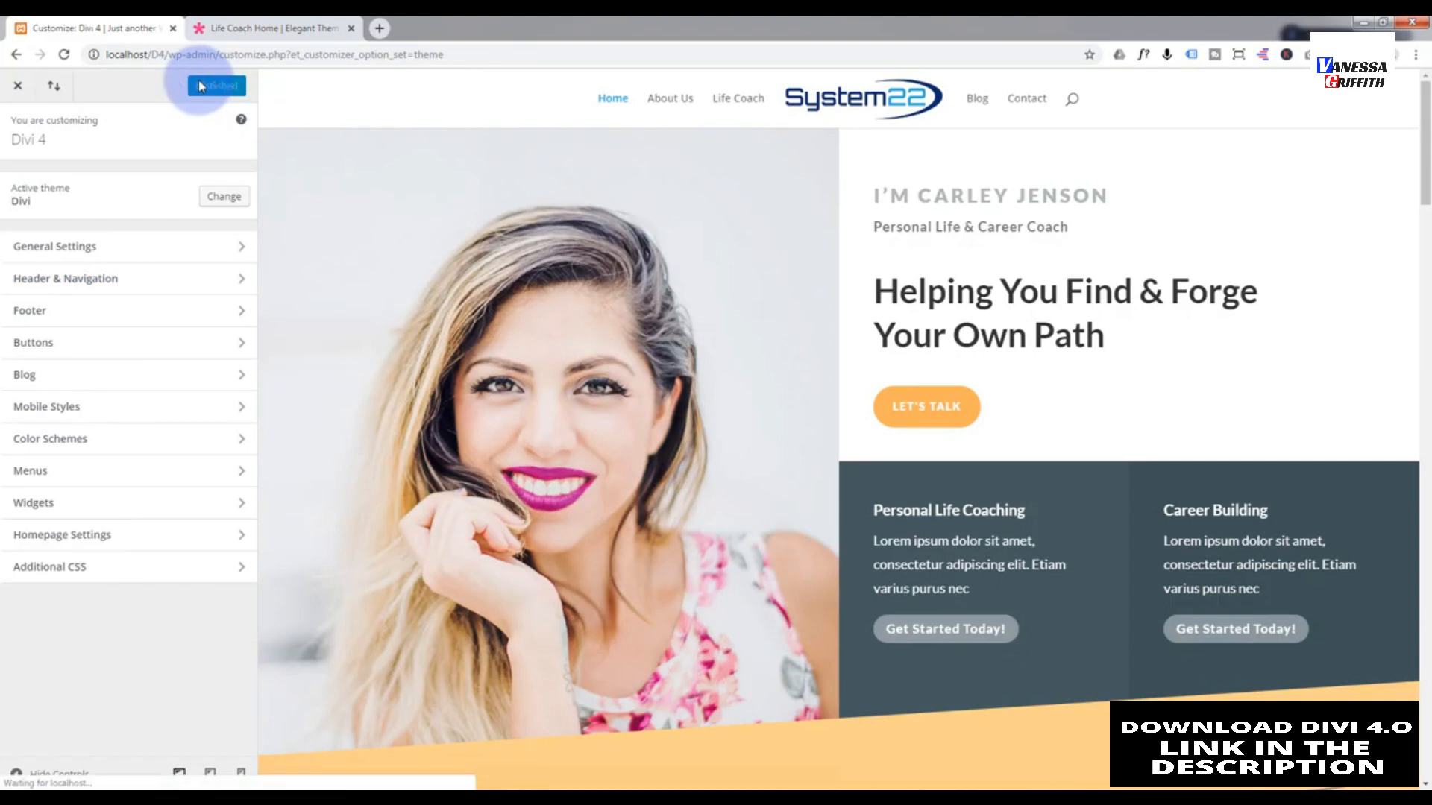
left_click(20, 88)
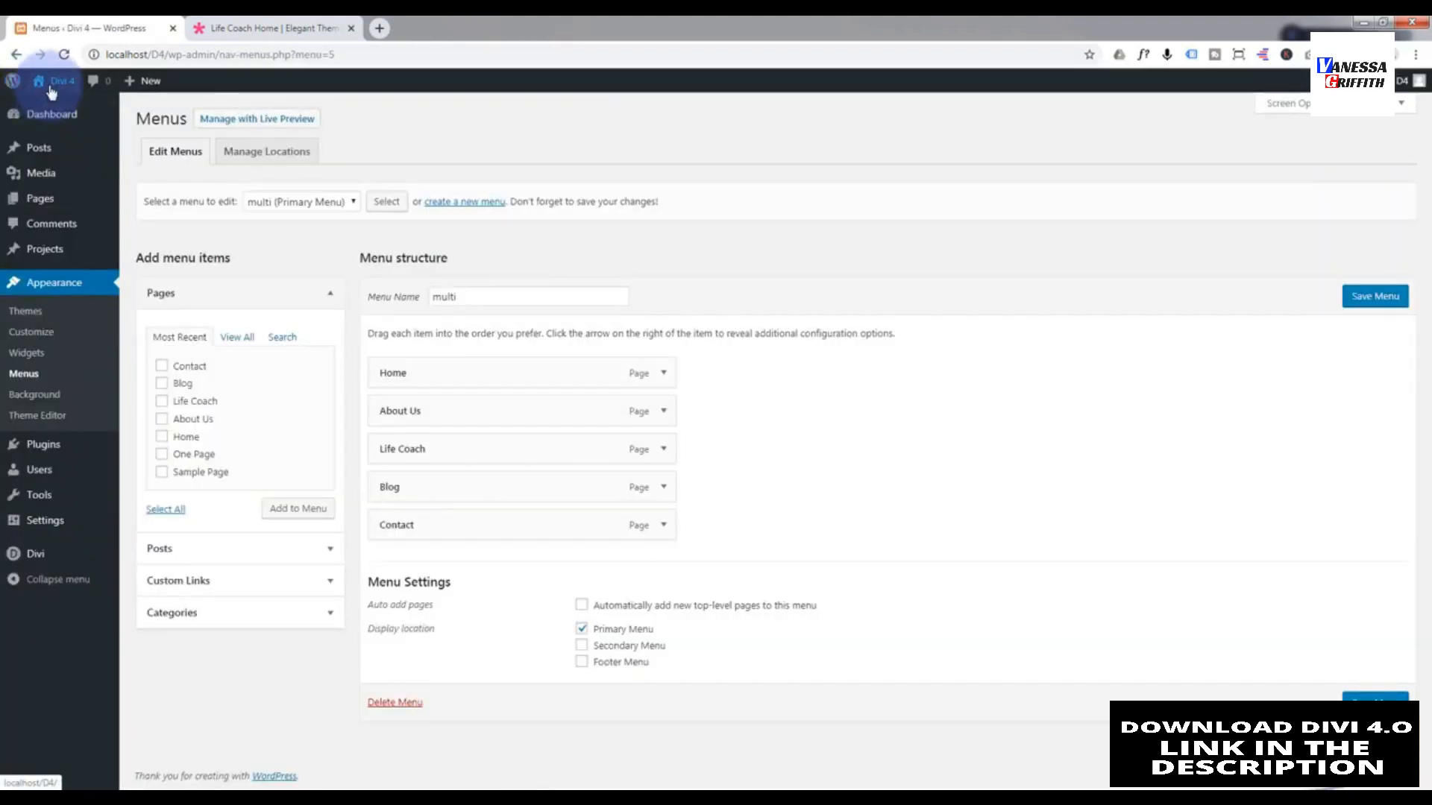
- Visit the live site and look through the About Us, Life Coach, Blog and Contact pages
mouse_move(54, 81)
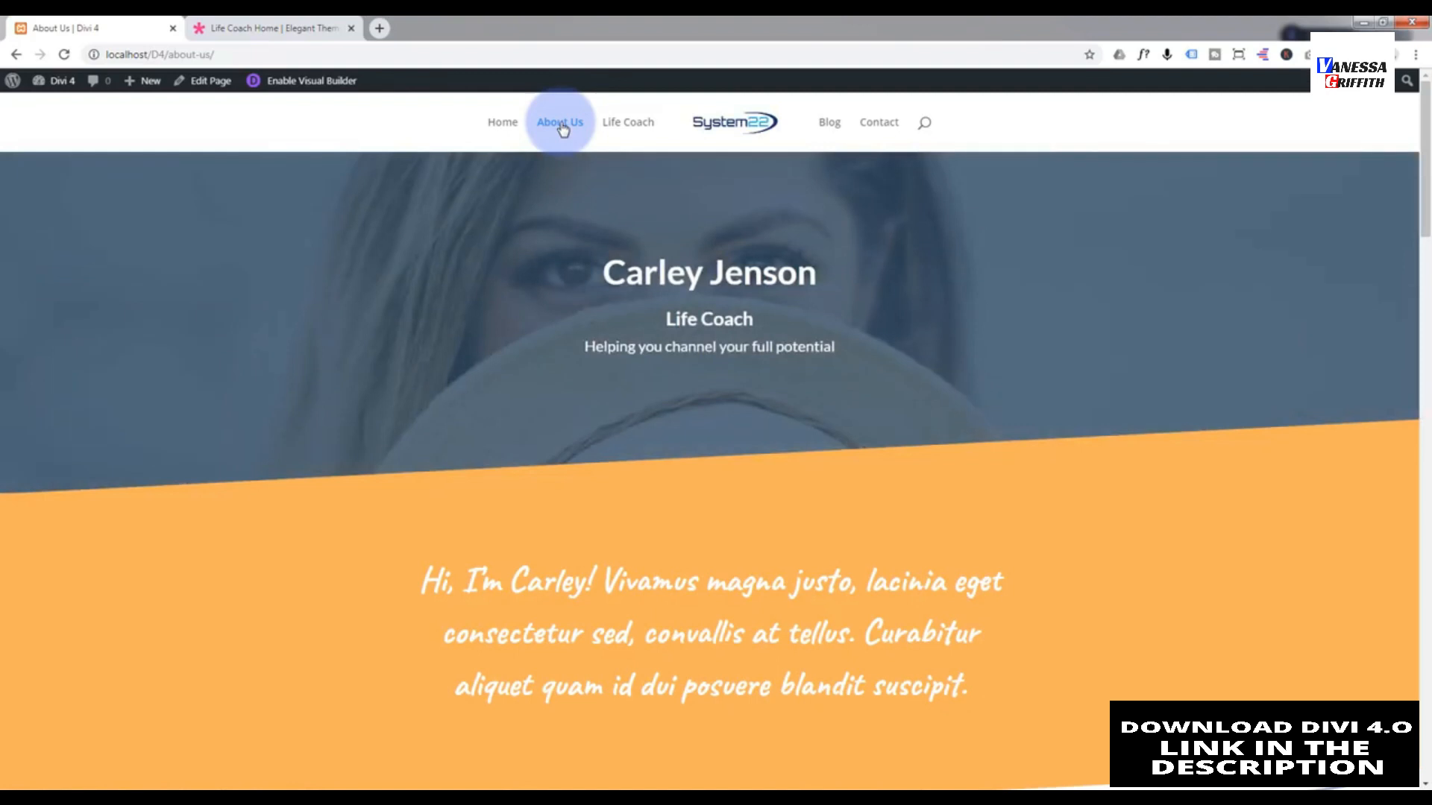
left_click(629, 124)
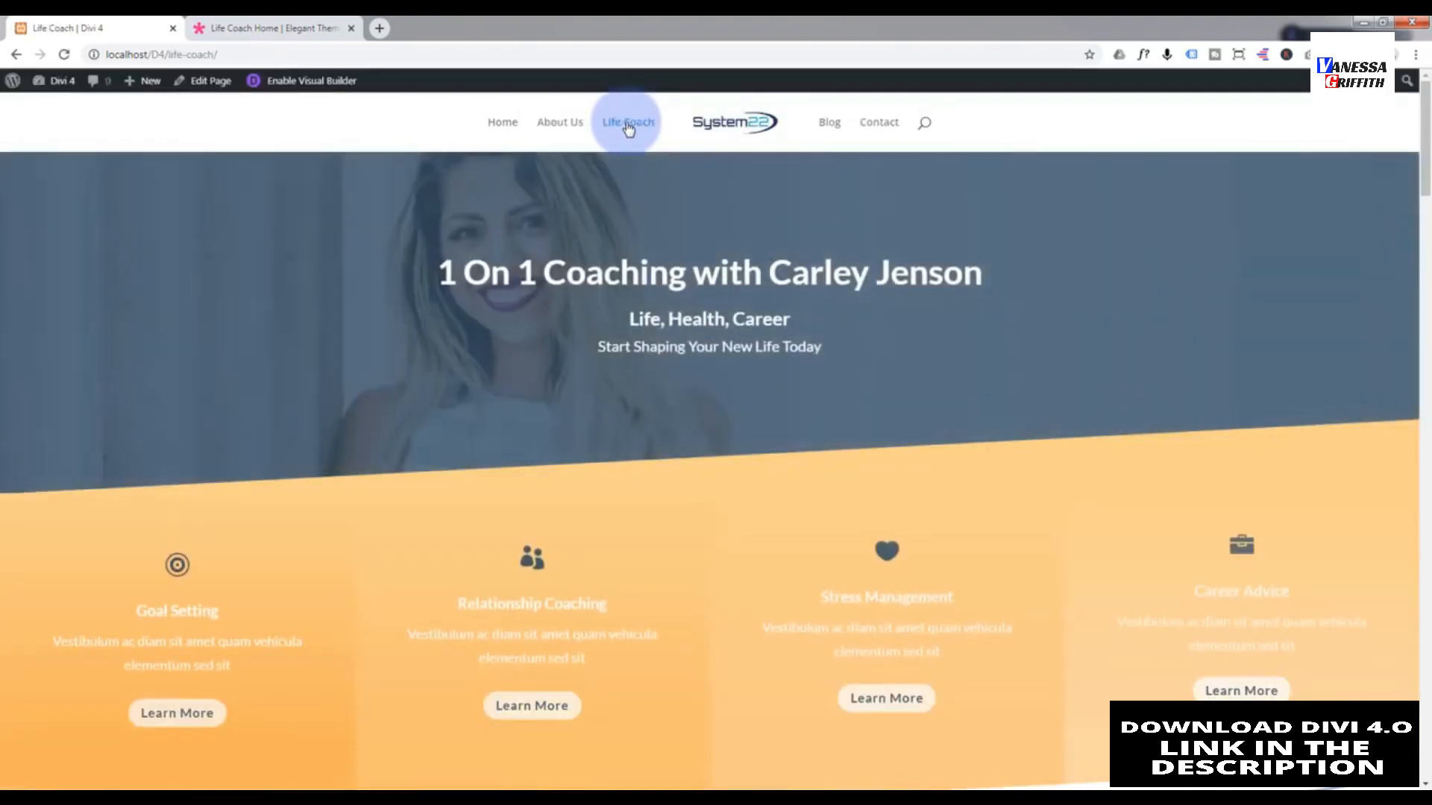
scroll(578, 319, "down", 3)
scroll(584, 321, "down", 12)
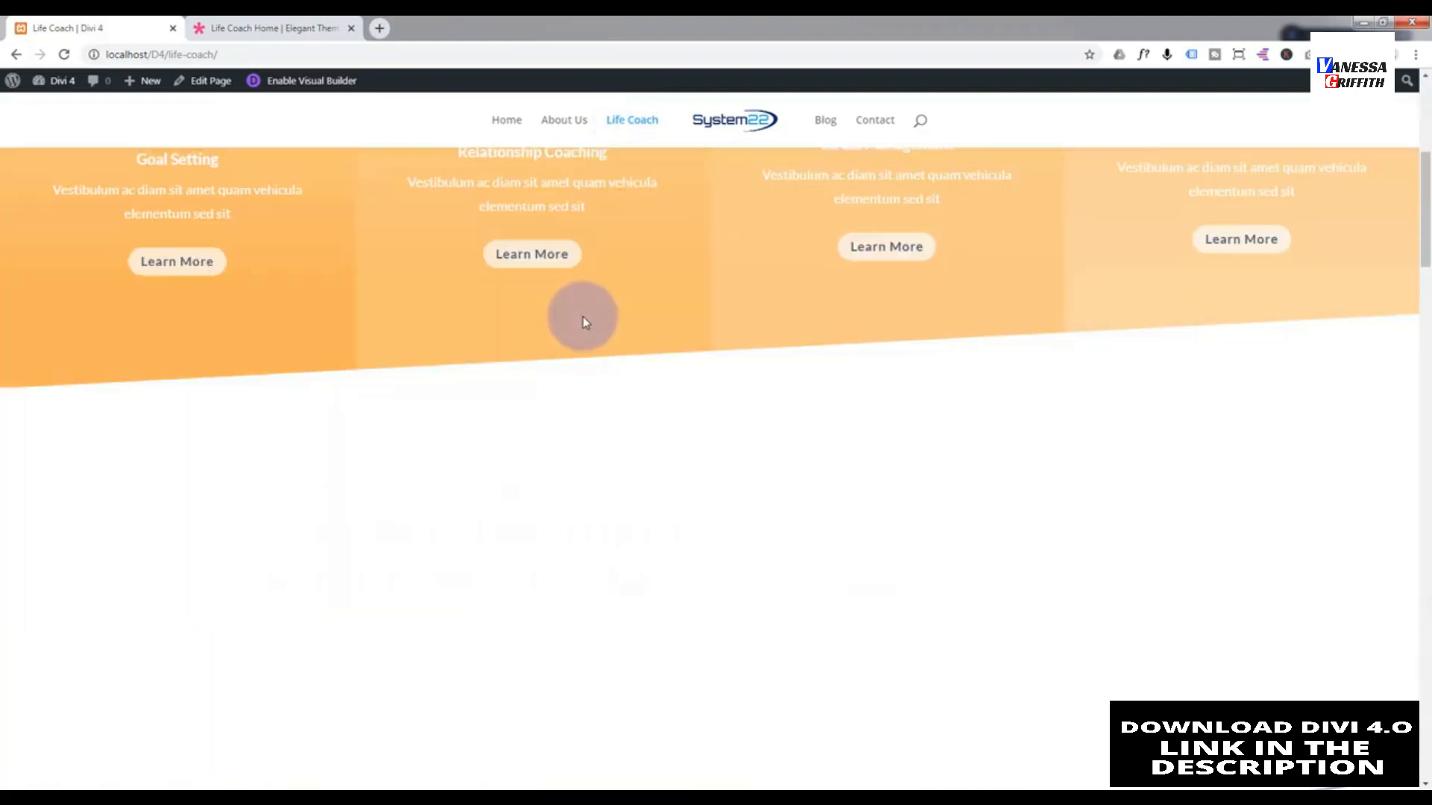
scroll(587, 320, "up", 15)
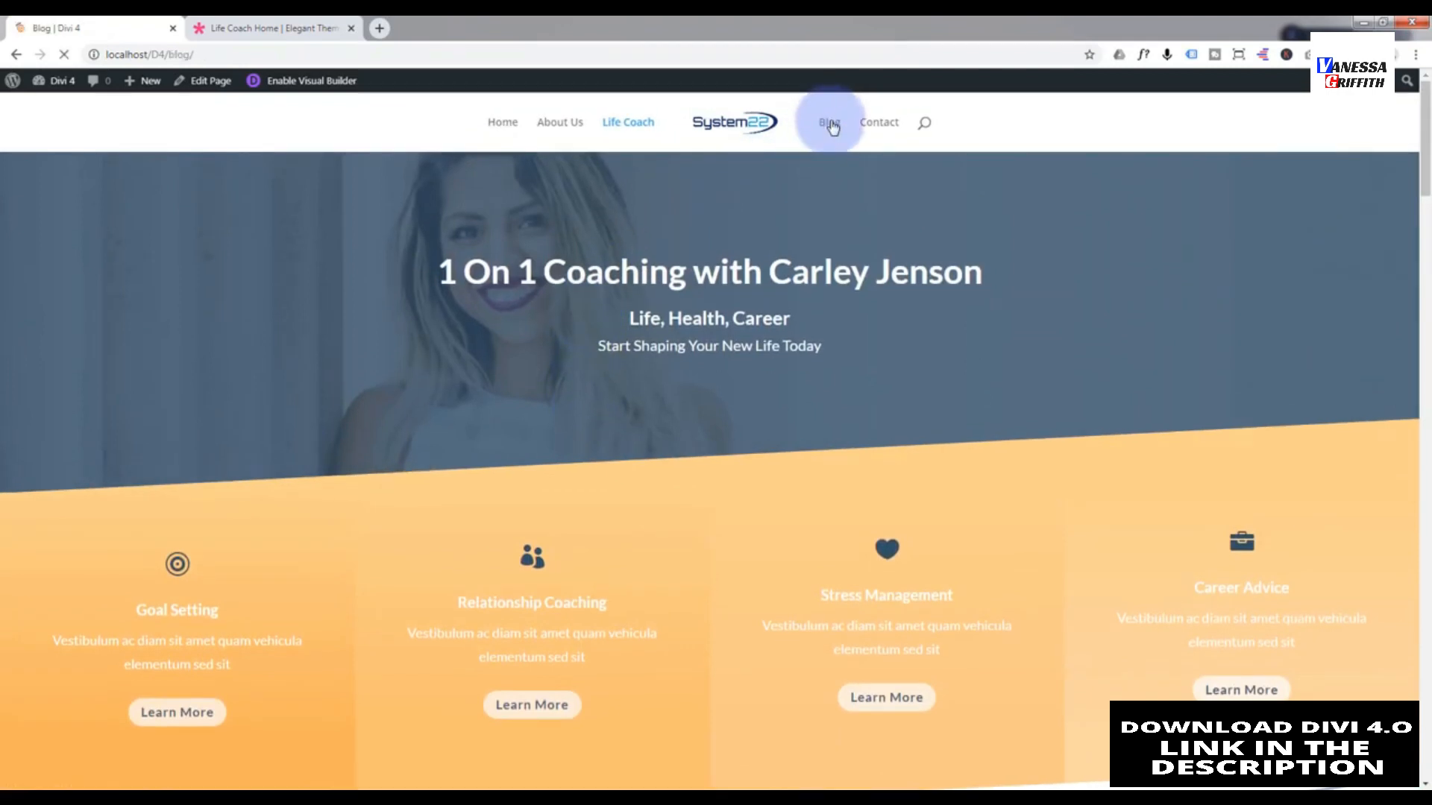
scroll(568, 312, "down", 10)
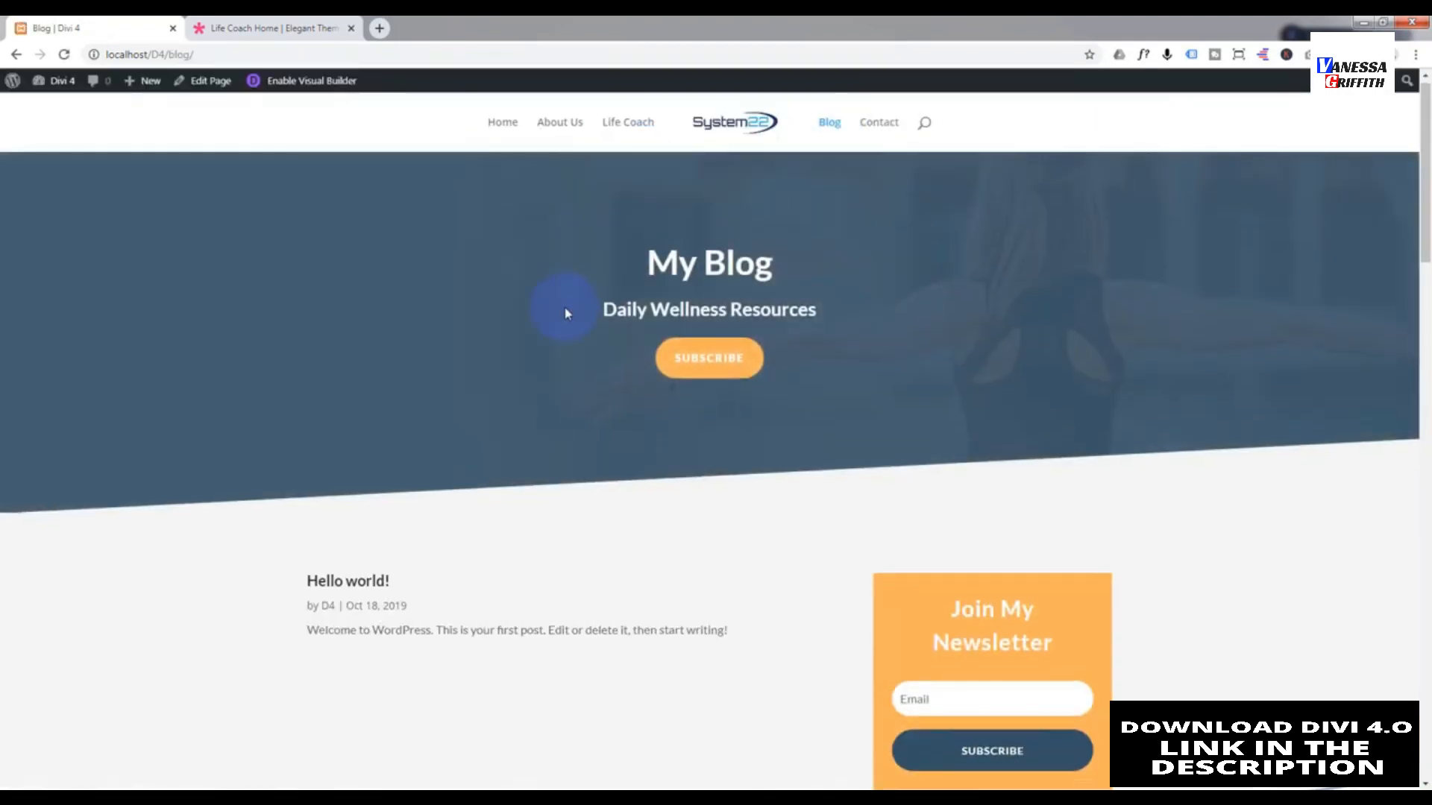
scroll(567, 311, "up", 10)
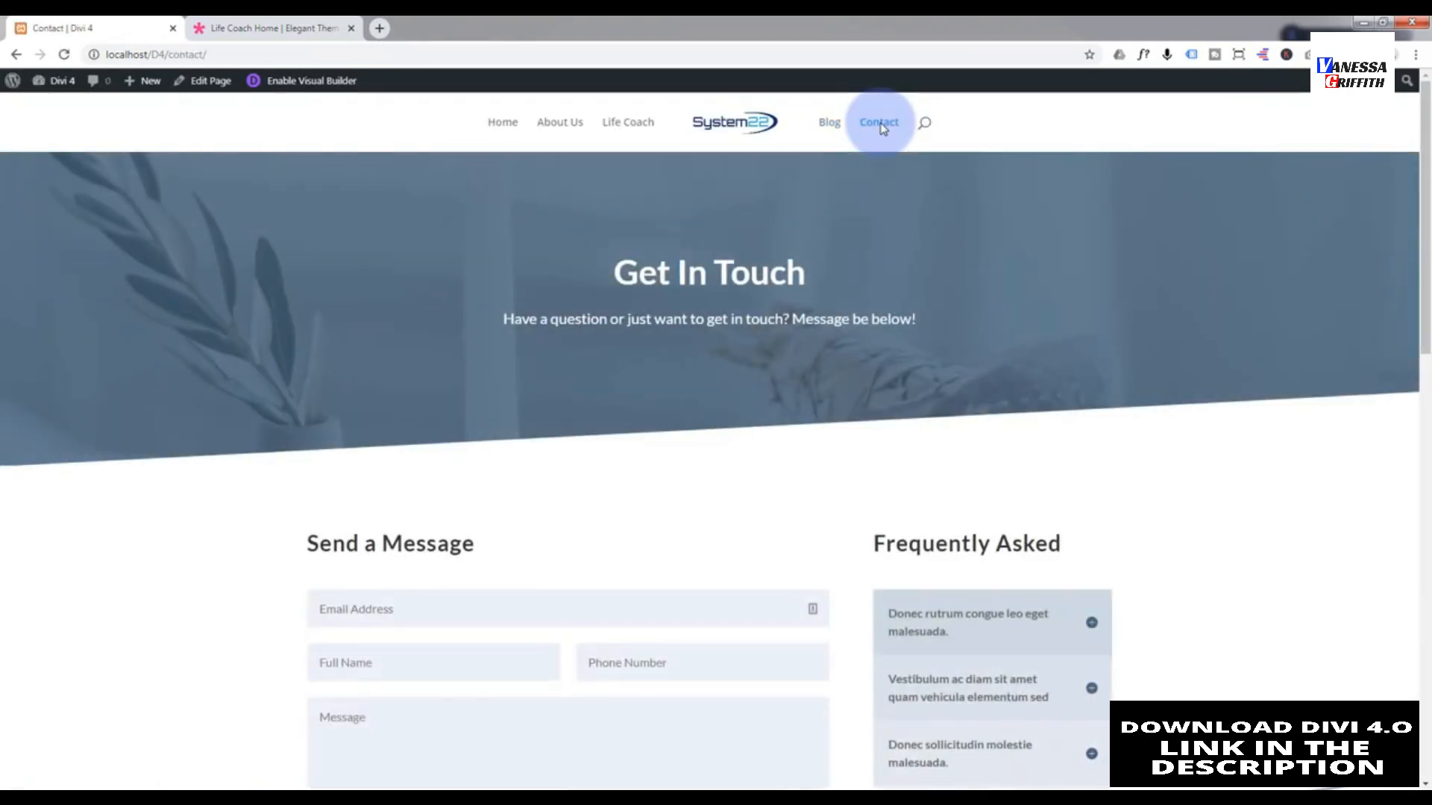
scroll(410, 285, "down", 3)
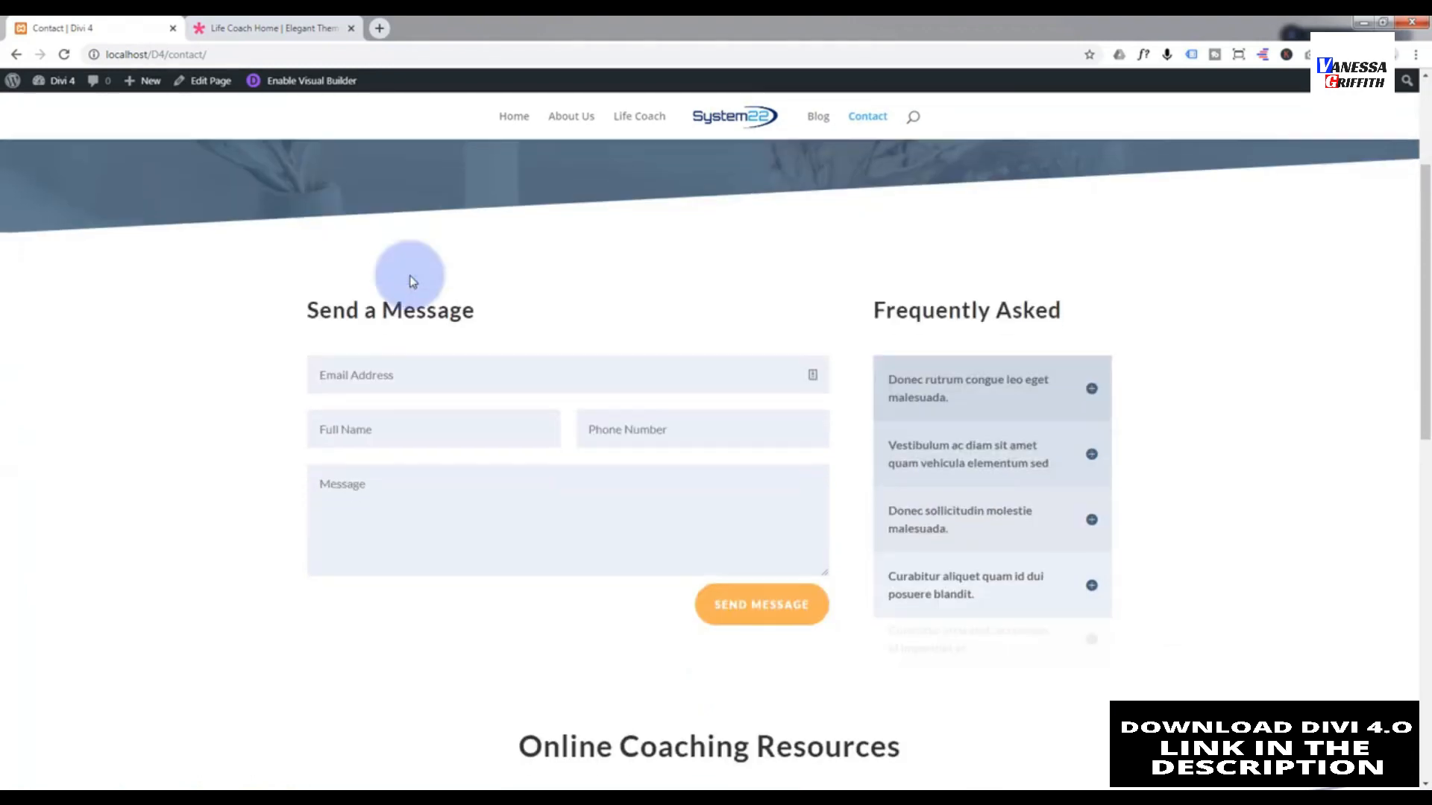
scroll(410, 279, "up", 3)
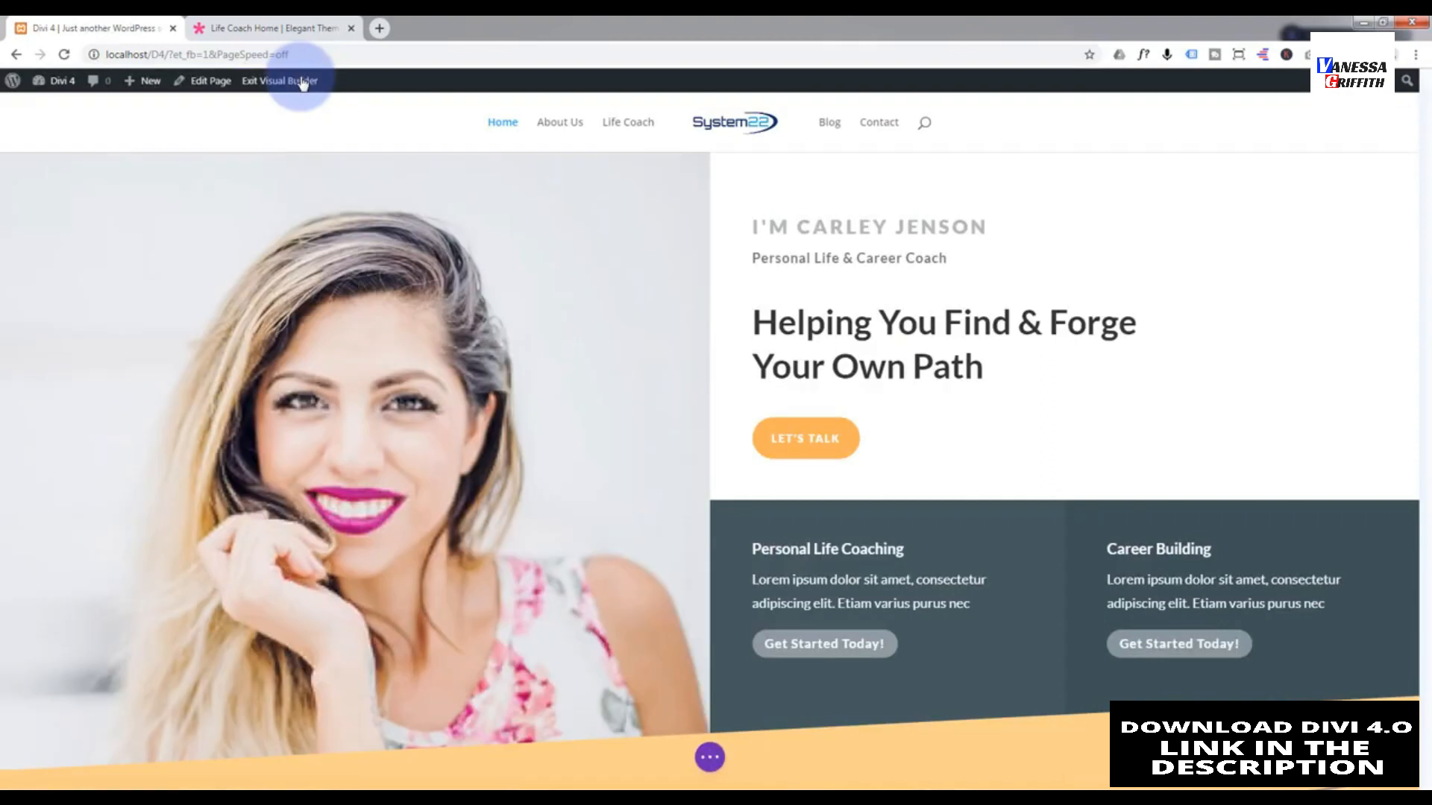
- Enable the Visual Builder on the Home page and inspect the first section's Column 1 background image, discarding any changes
left_click(302, 82)
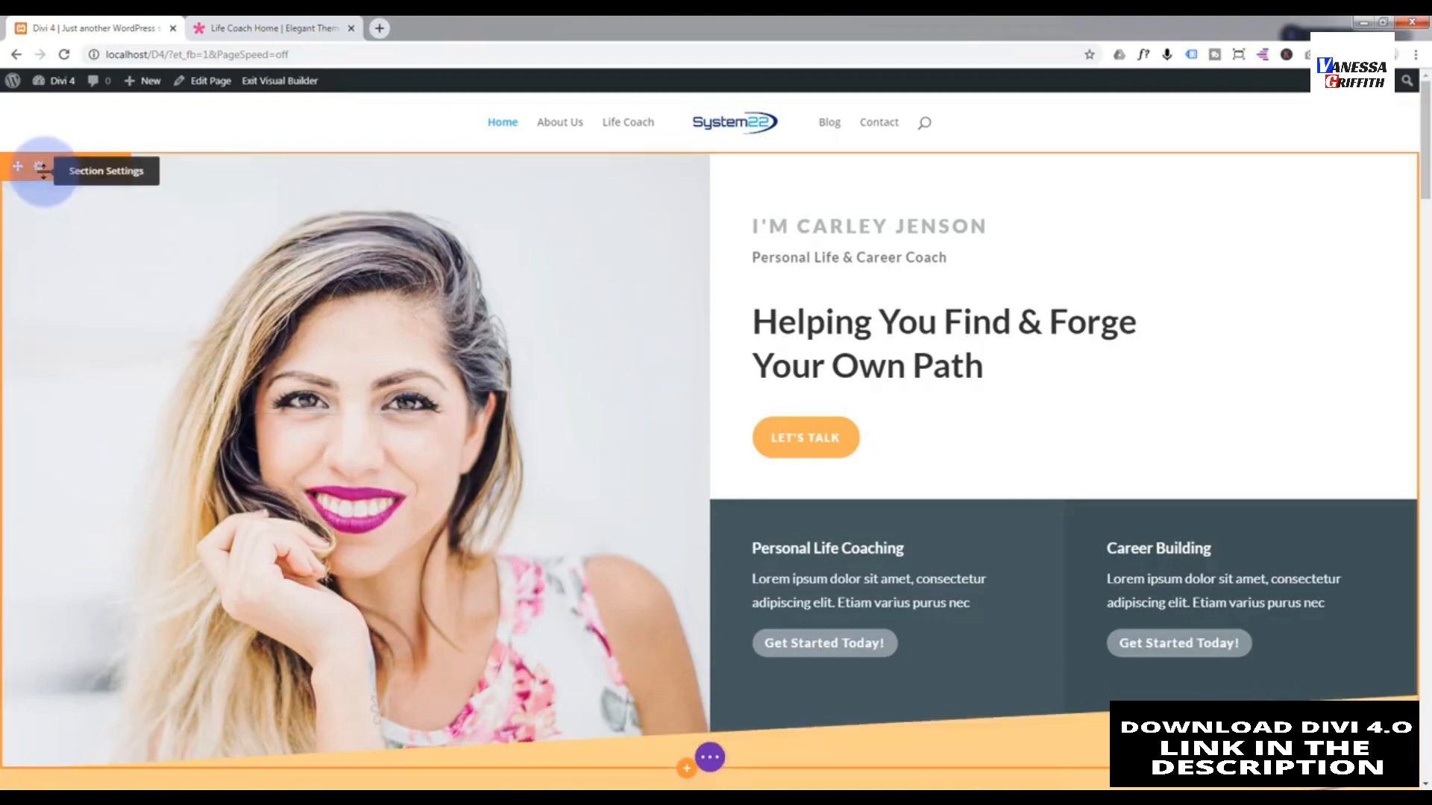
left_click(38, 169)
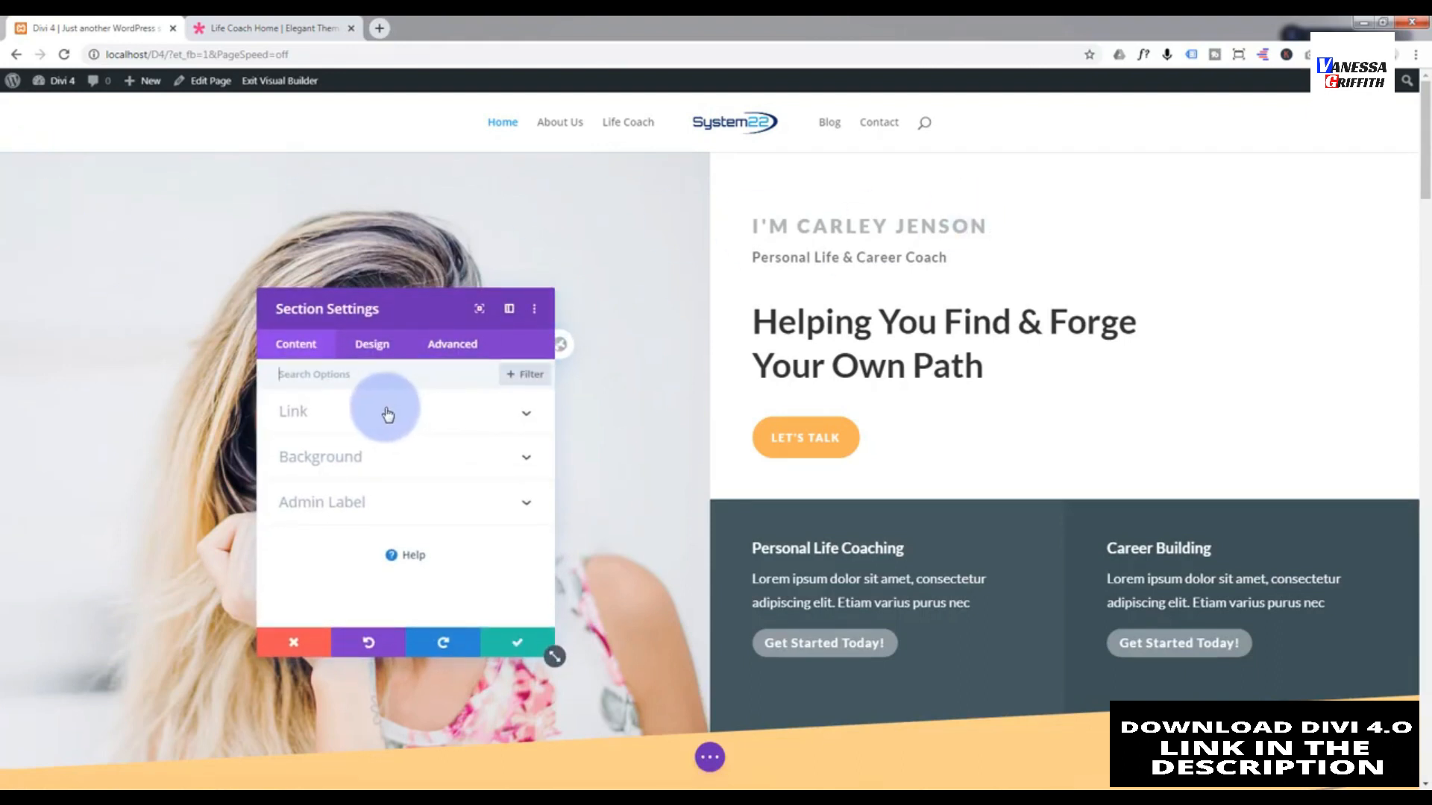
left_click(422, 462)
scroll(429, 437, "down", 5)
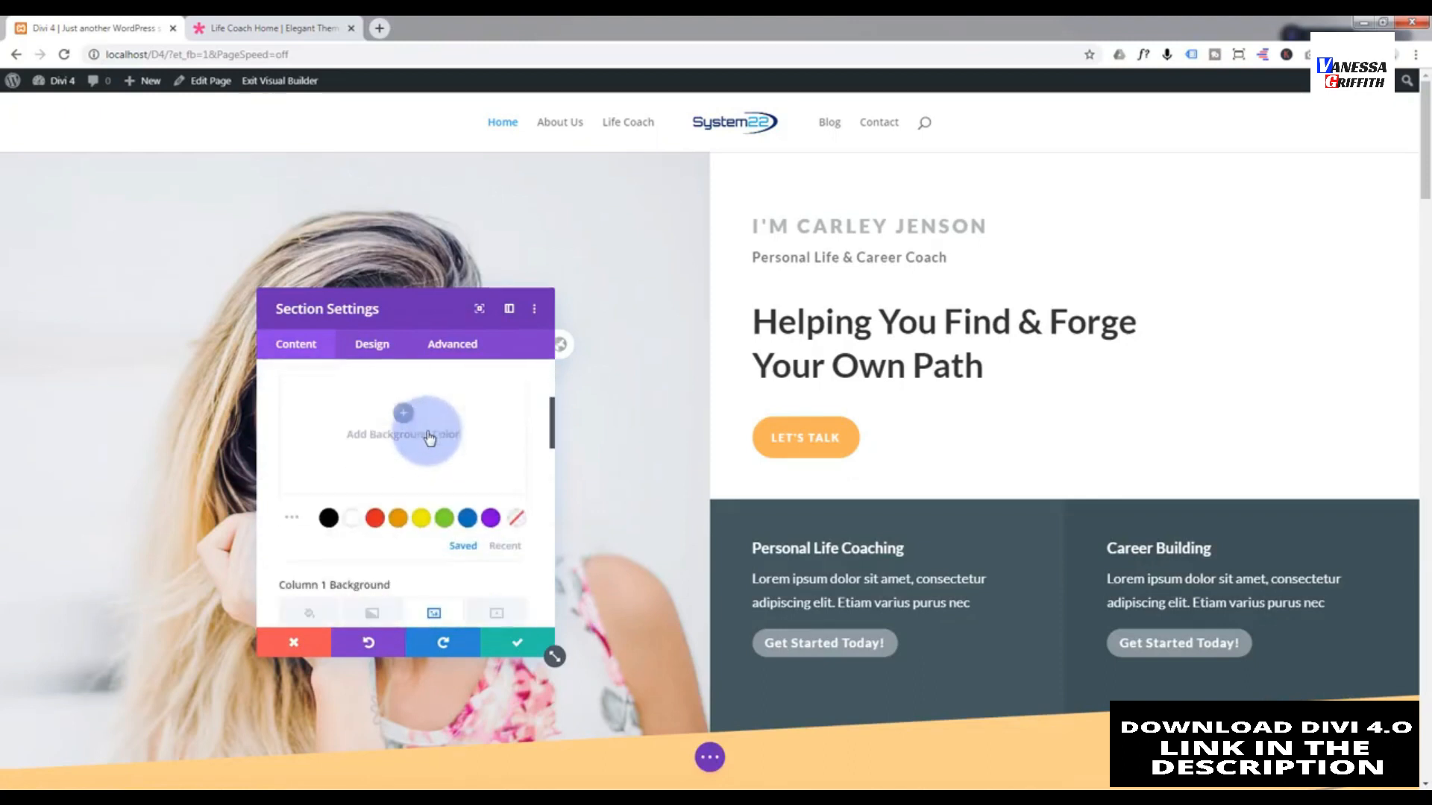
mouse_move(357, 548)
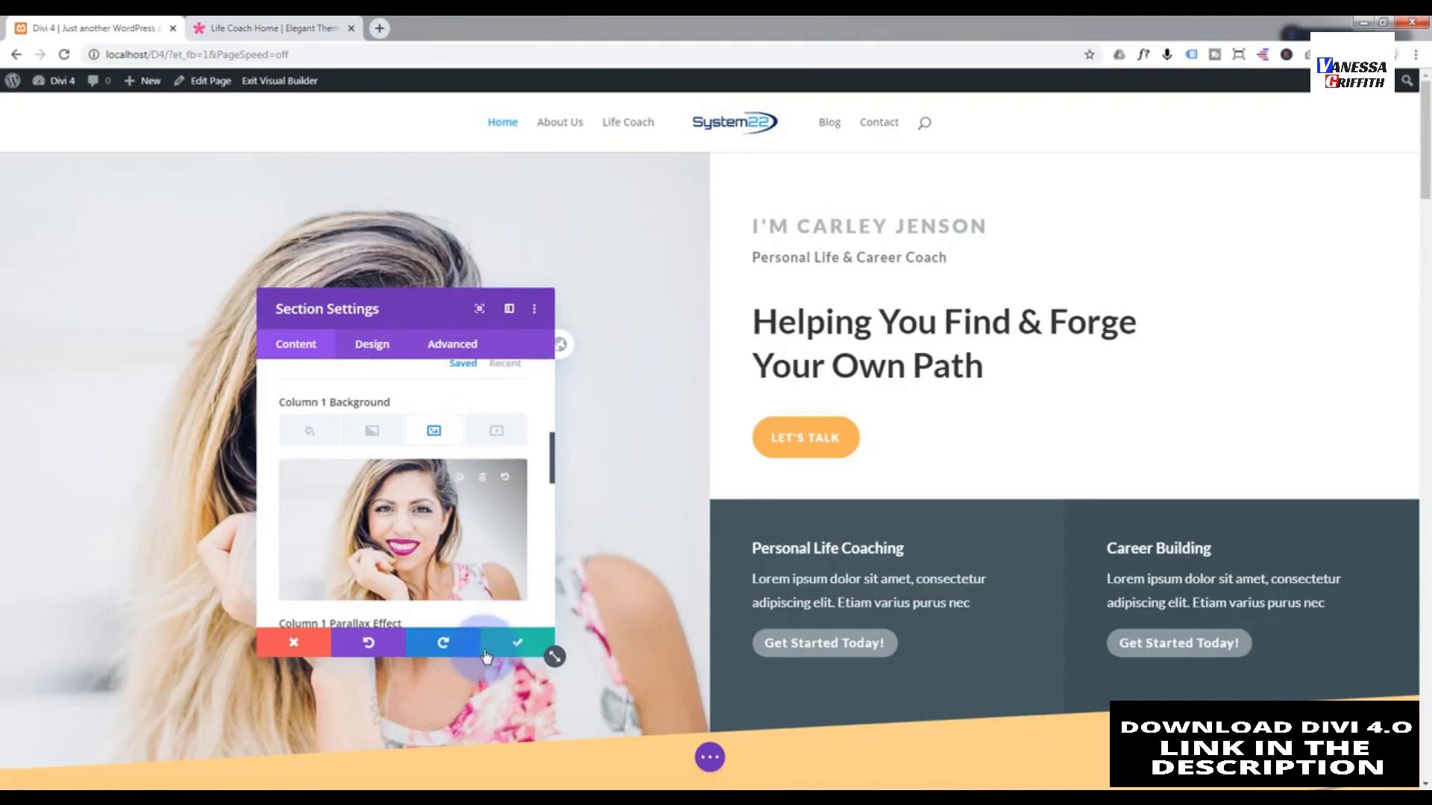
left_click(305, 642)
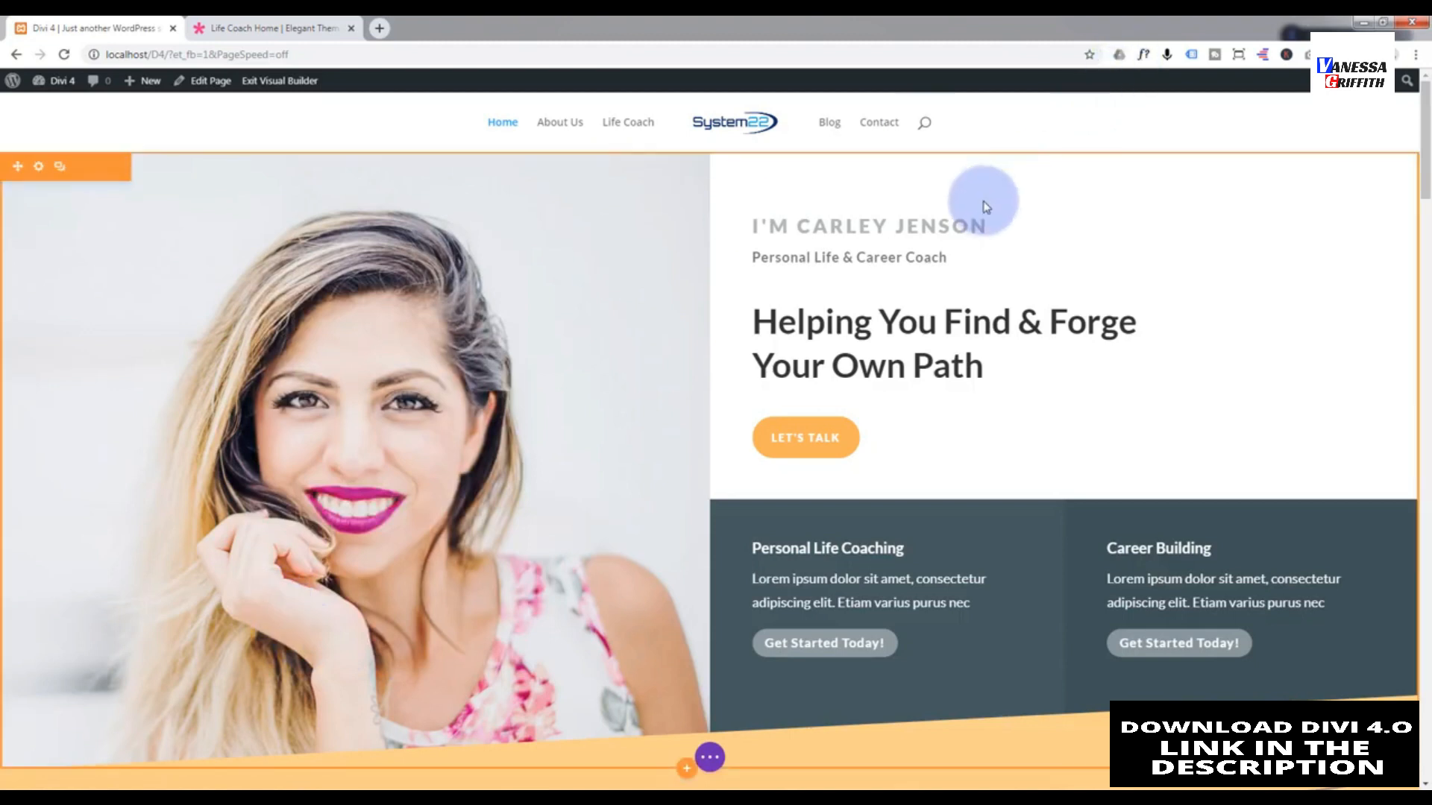
- Replace the coach's name in the Home page's intro heading with a different full name and save the text module
mouse_move(787, 229)
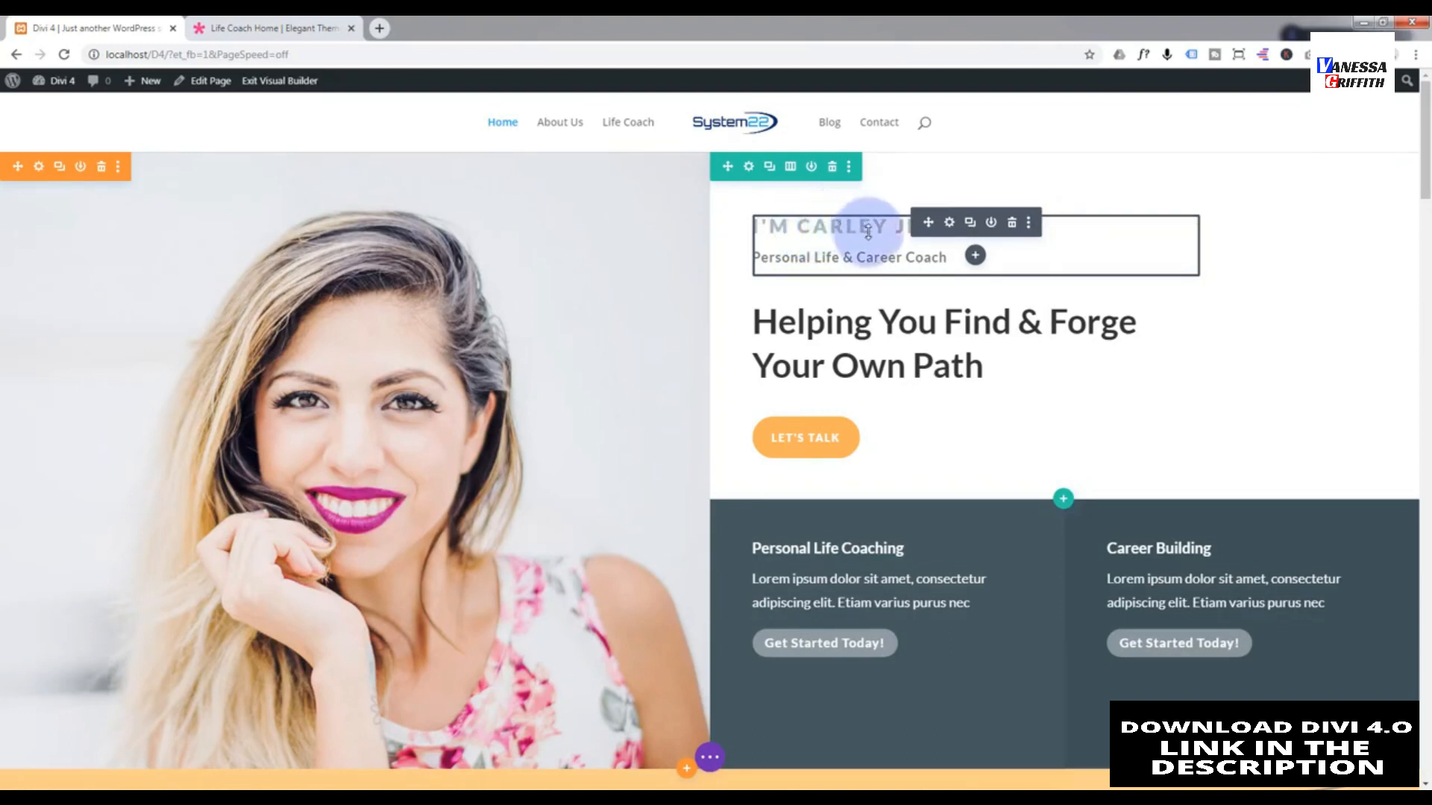
left_click(910, 226)
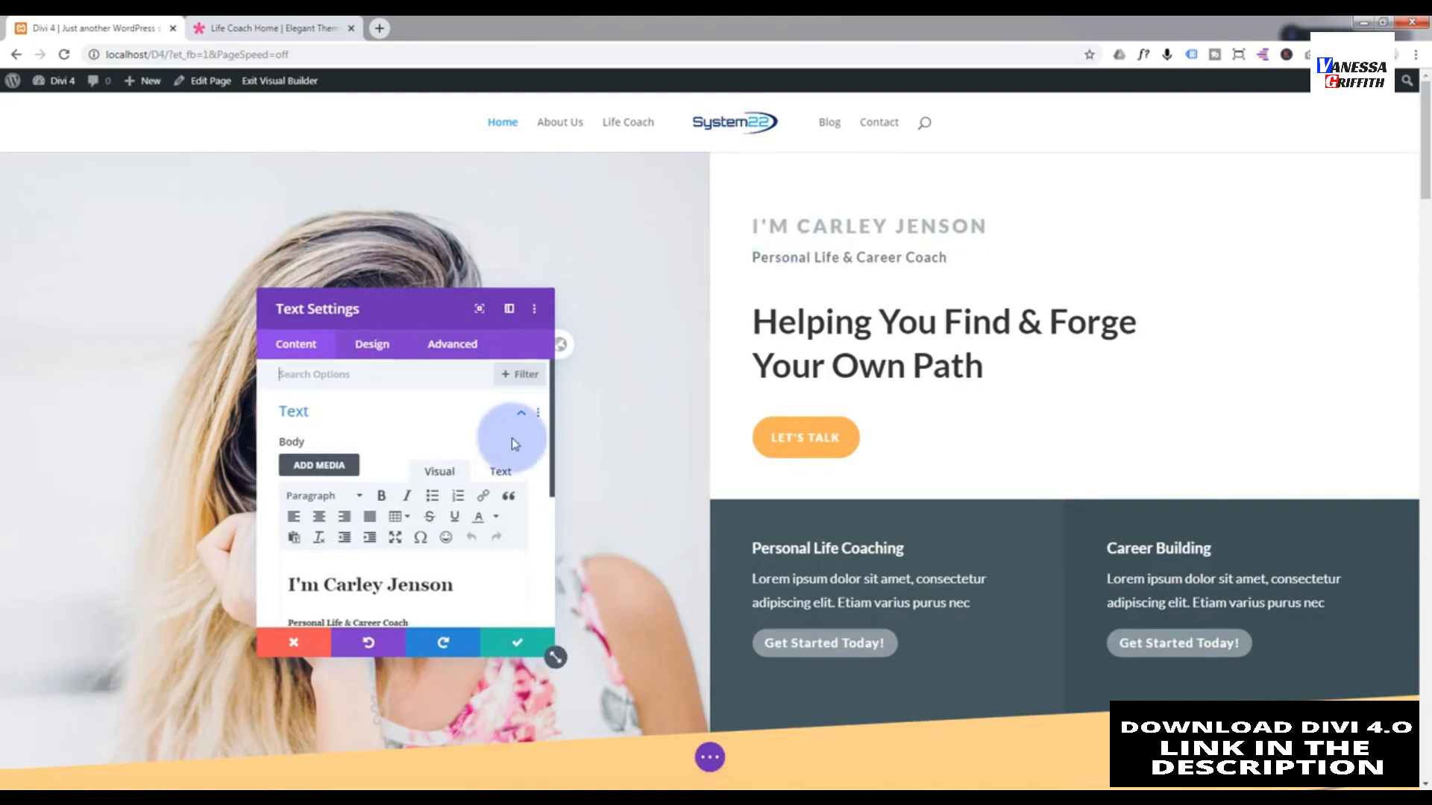
scroll(512, 437, "down", 2)
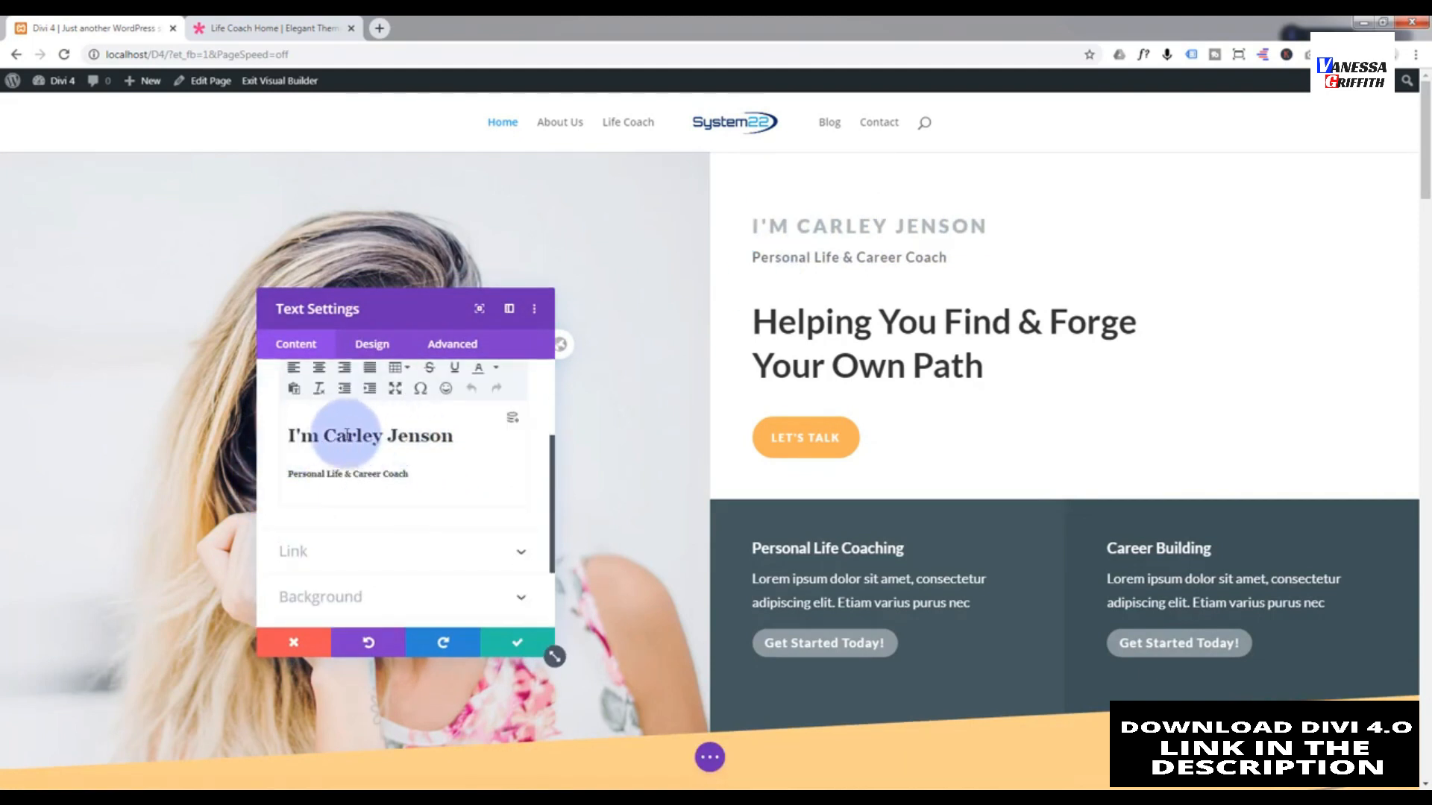
left_click_drag(326, 432, 458, 433)
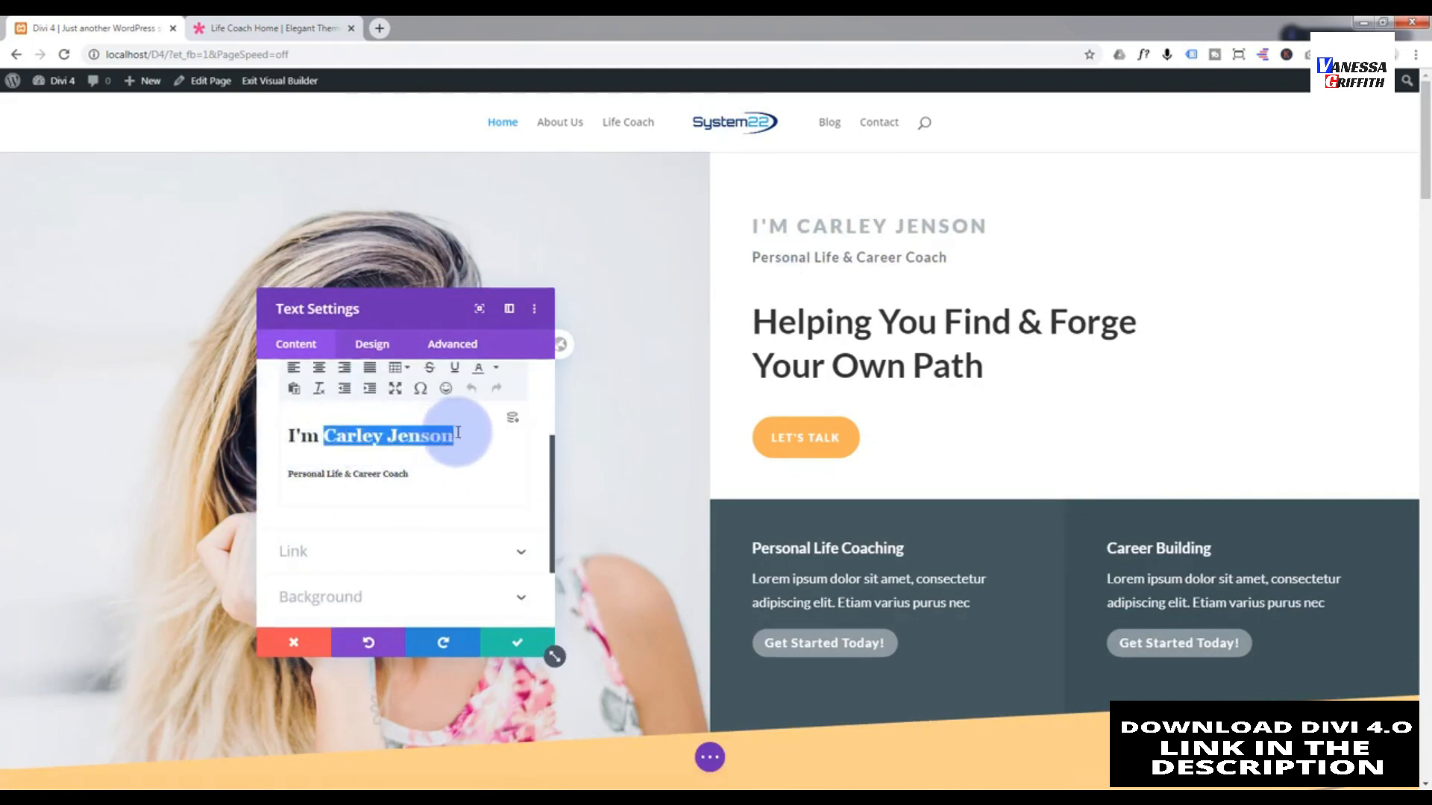
type("Jami")
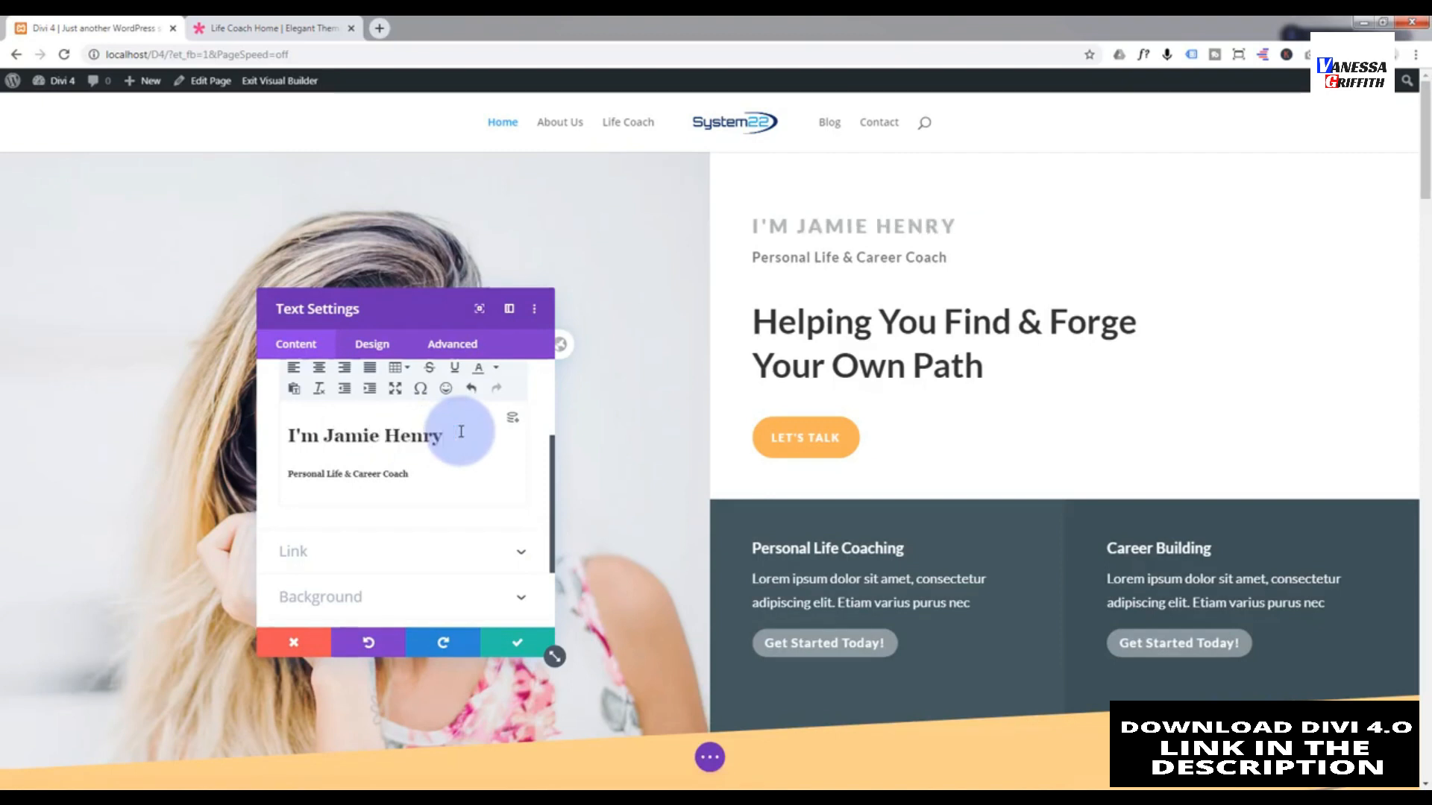
left_click(531, 653)
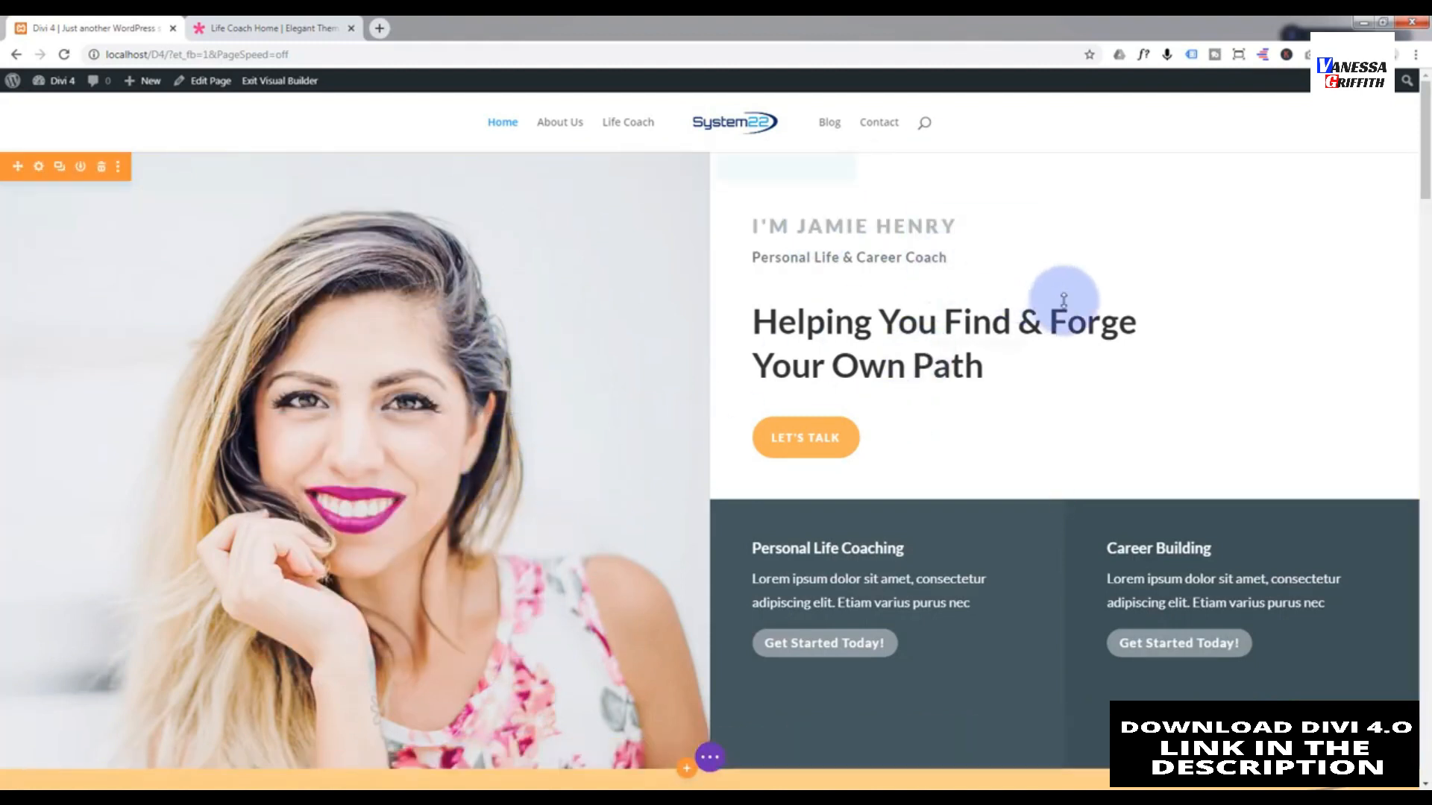
- Add the word "Not" to the start of the Home page heading "Helping You Find & Forge Your Own Path"
mouse_move(1107, 273)
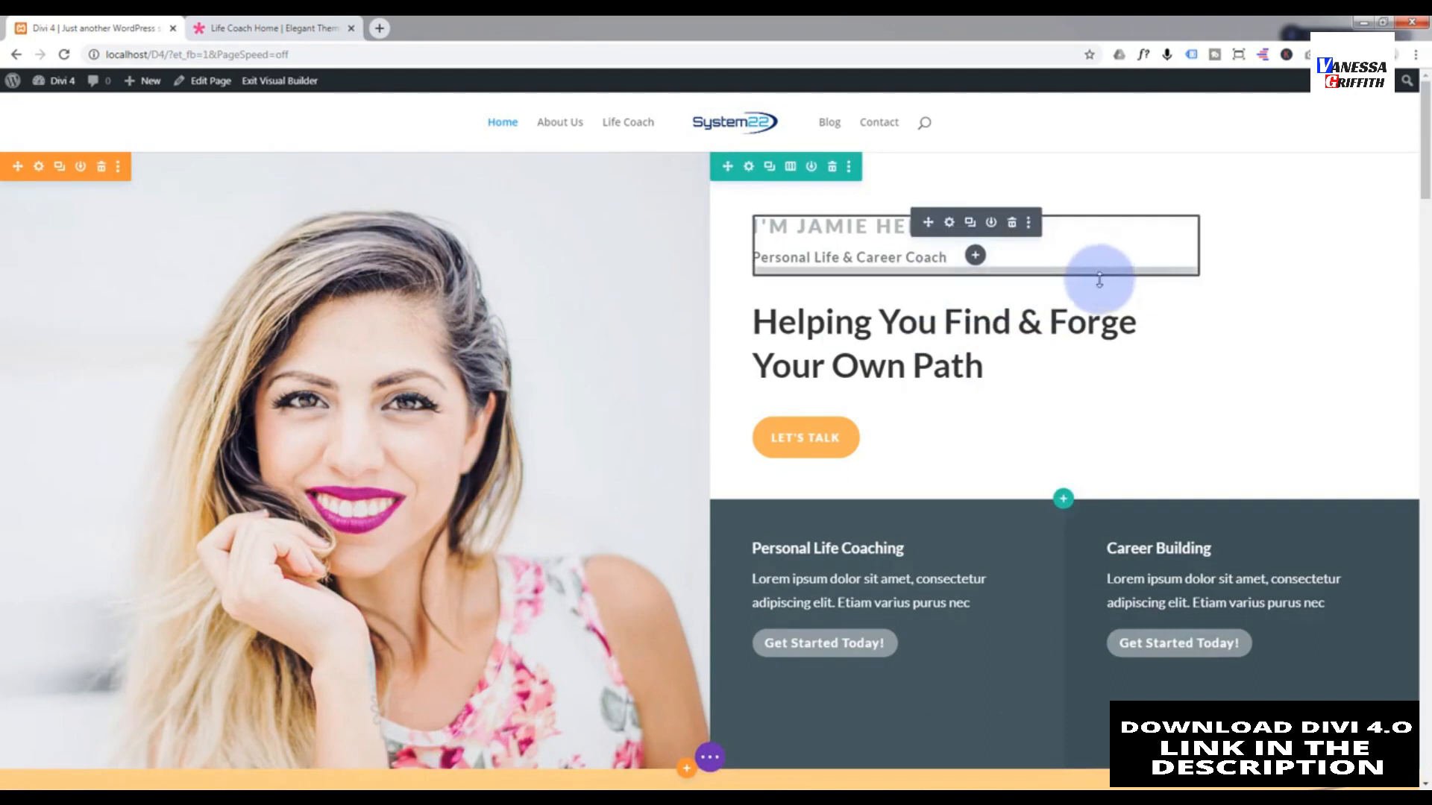
mouse_move(761, 321)
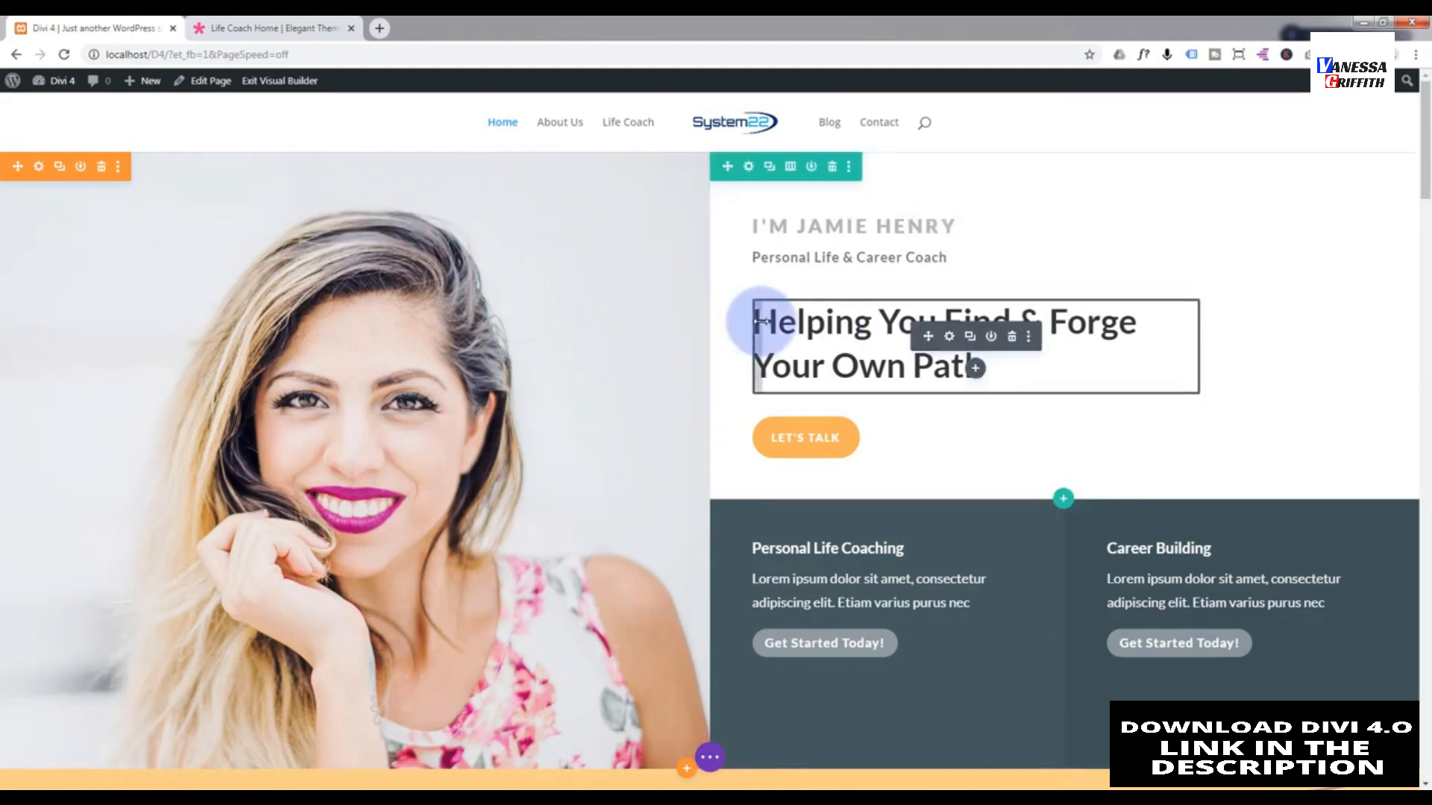
left_click(949, 337)
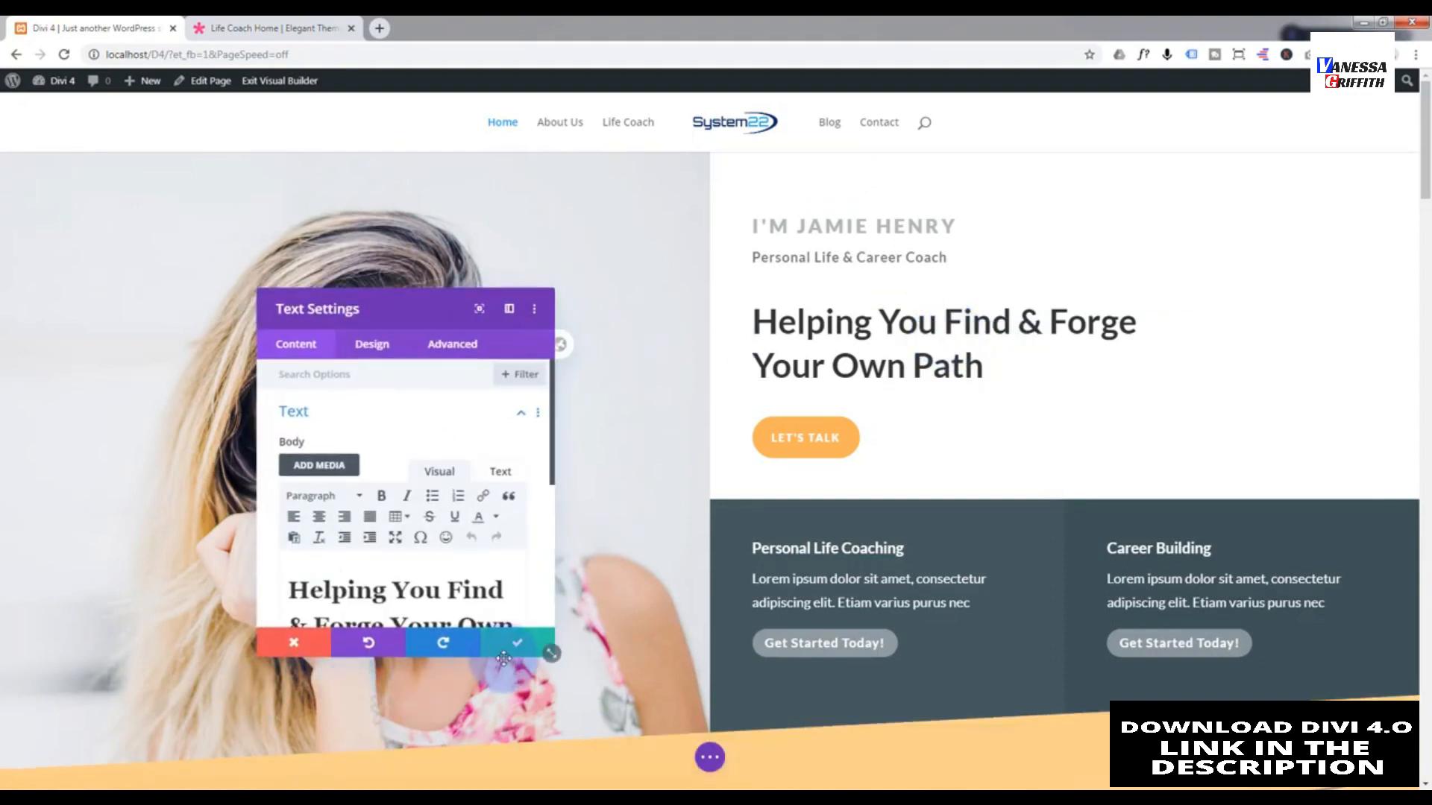
left_click(296, 646)
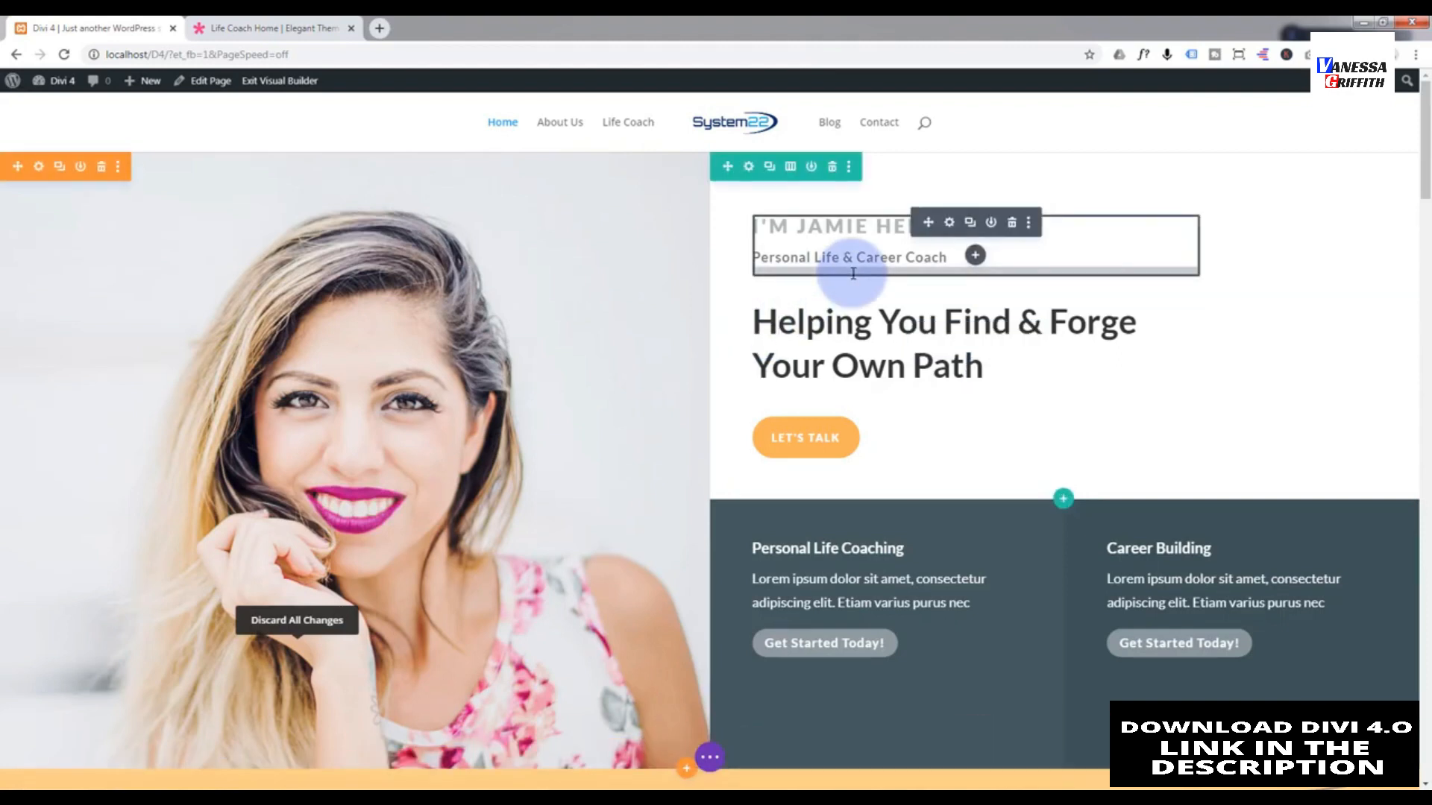
type("Not")
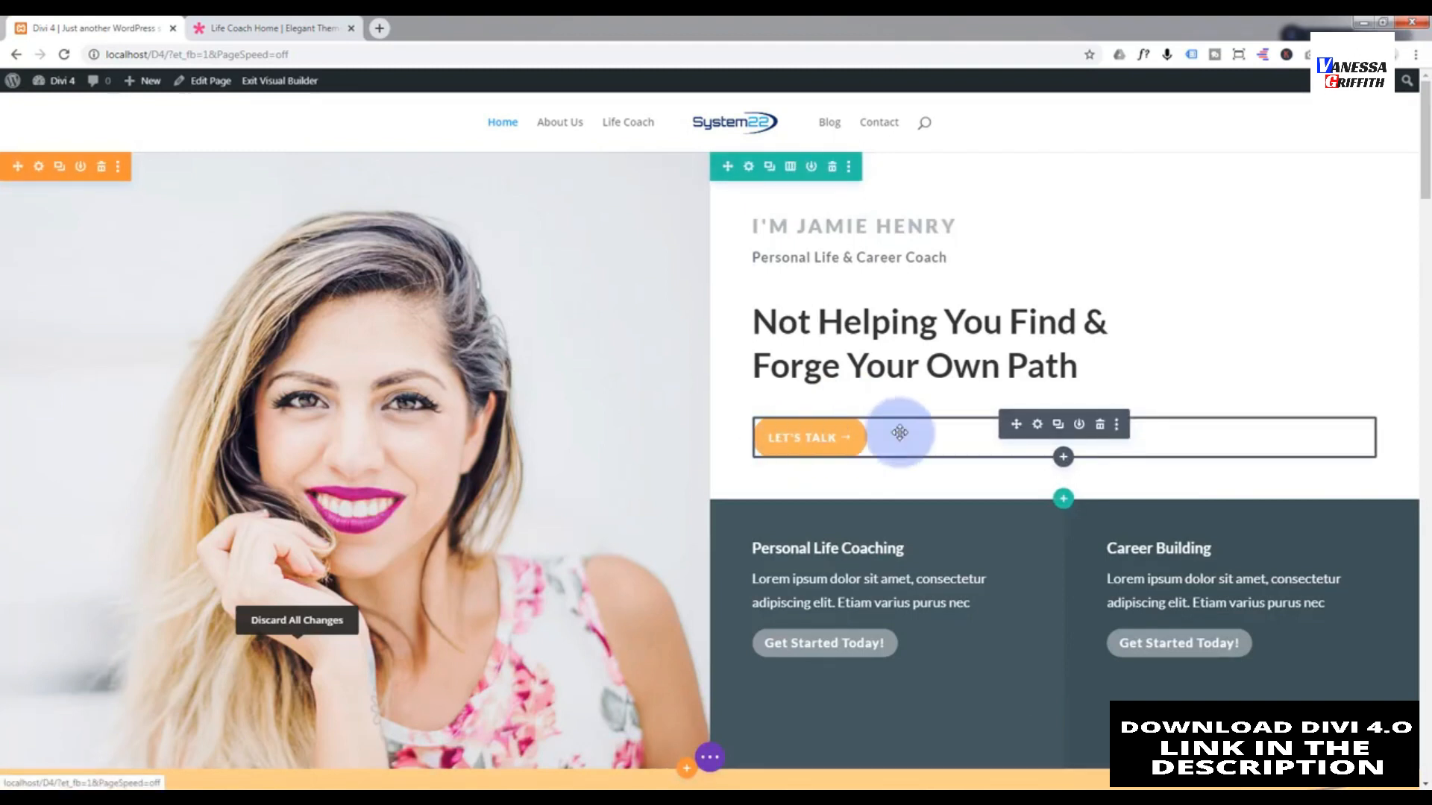
left_click(1036, 425)
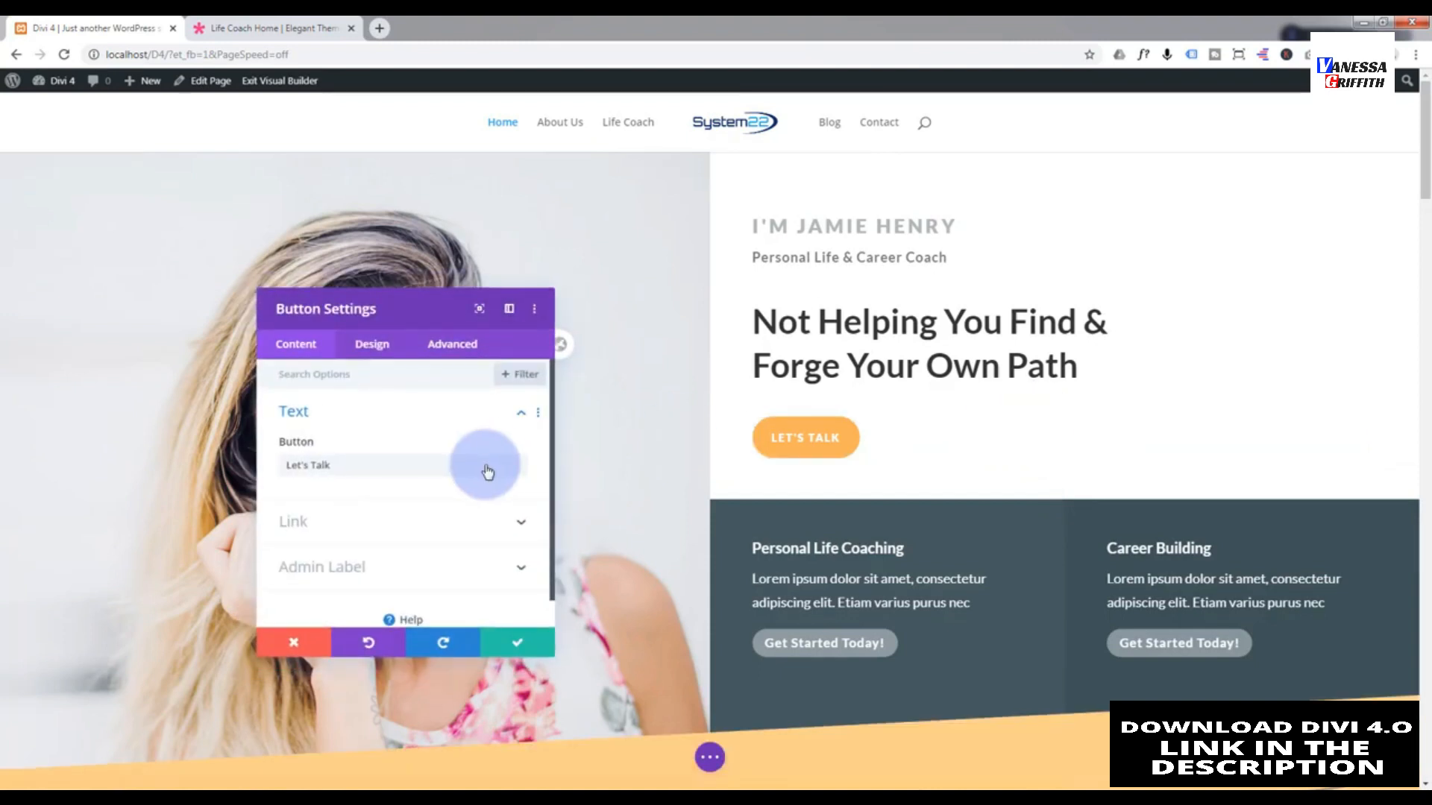
left_click(419, 531)
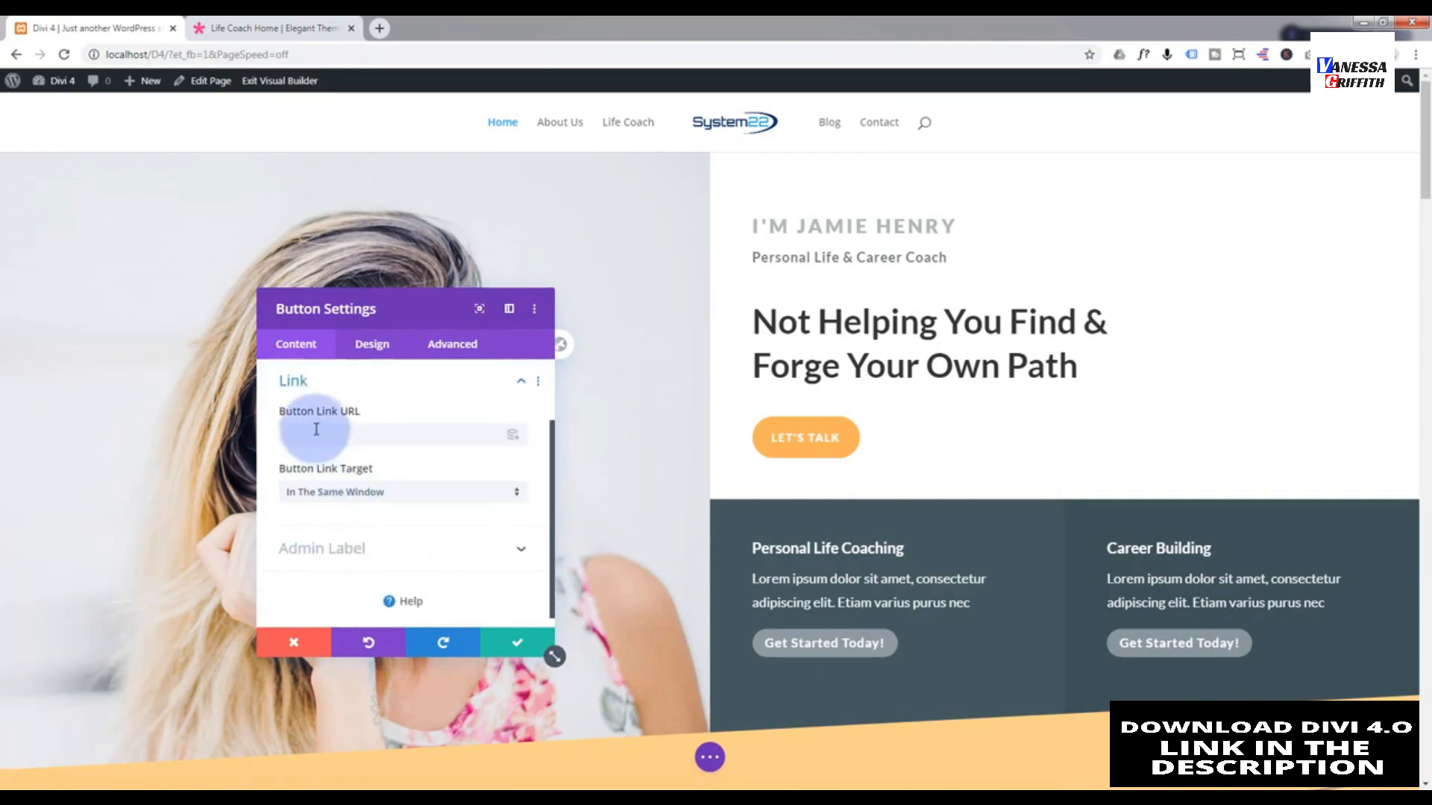
left_click(289, 435)
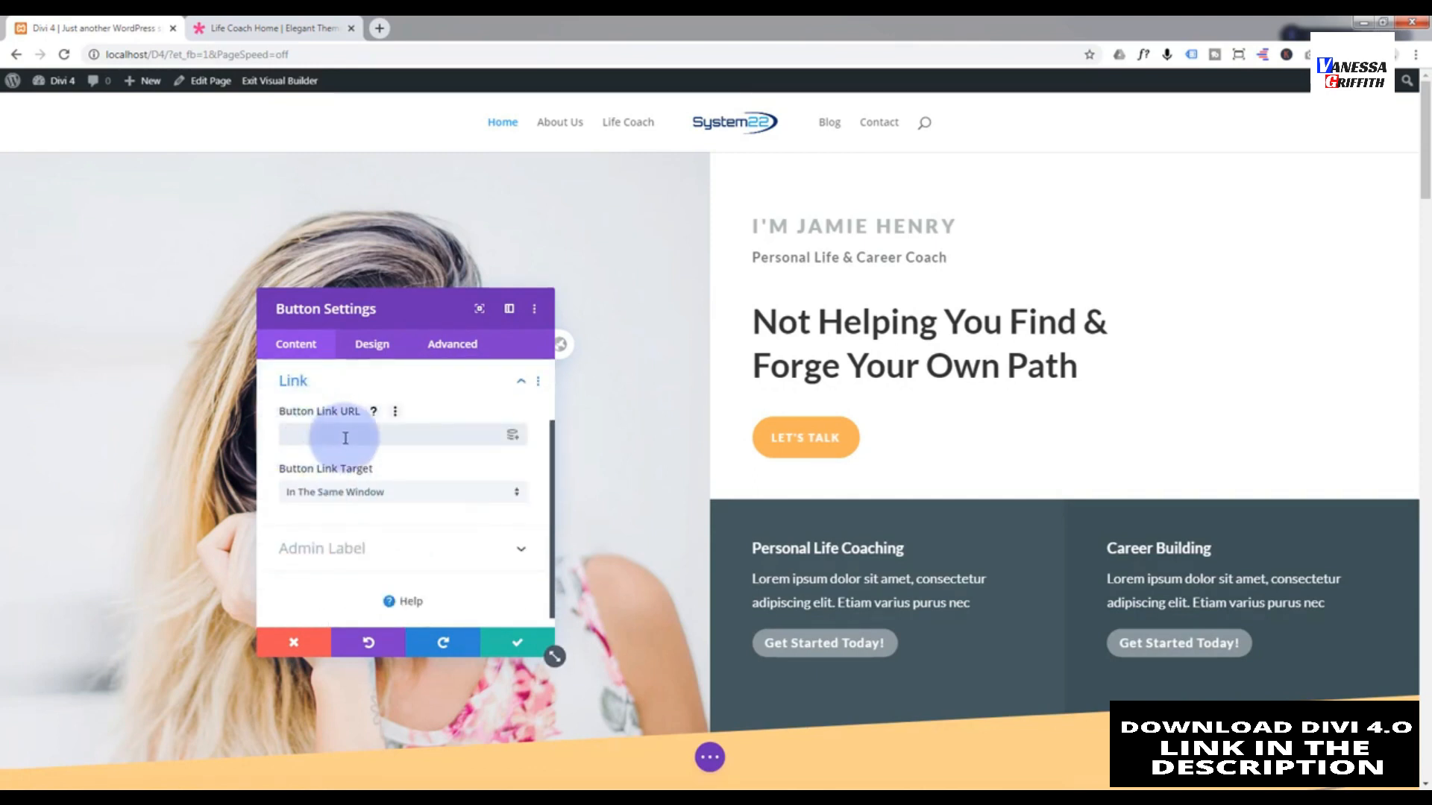
right_click(880, 128)
left_click(921, 215)
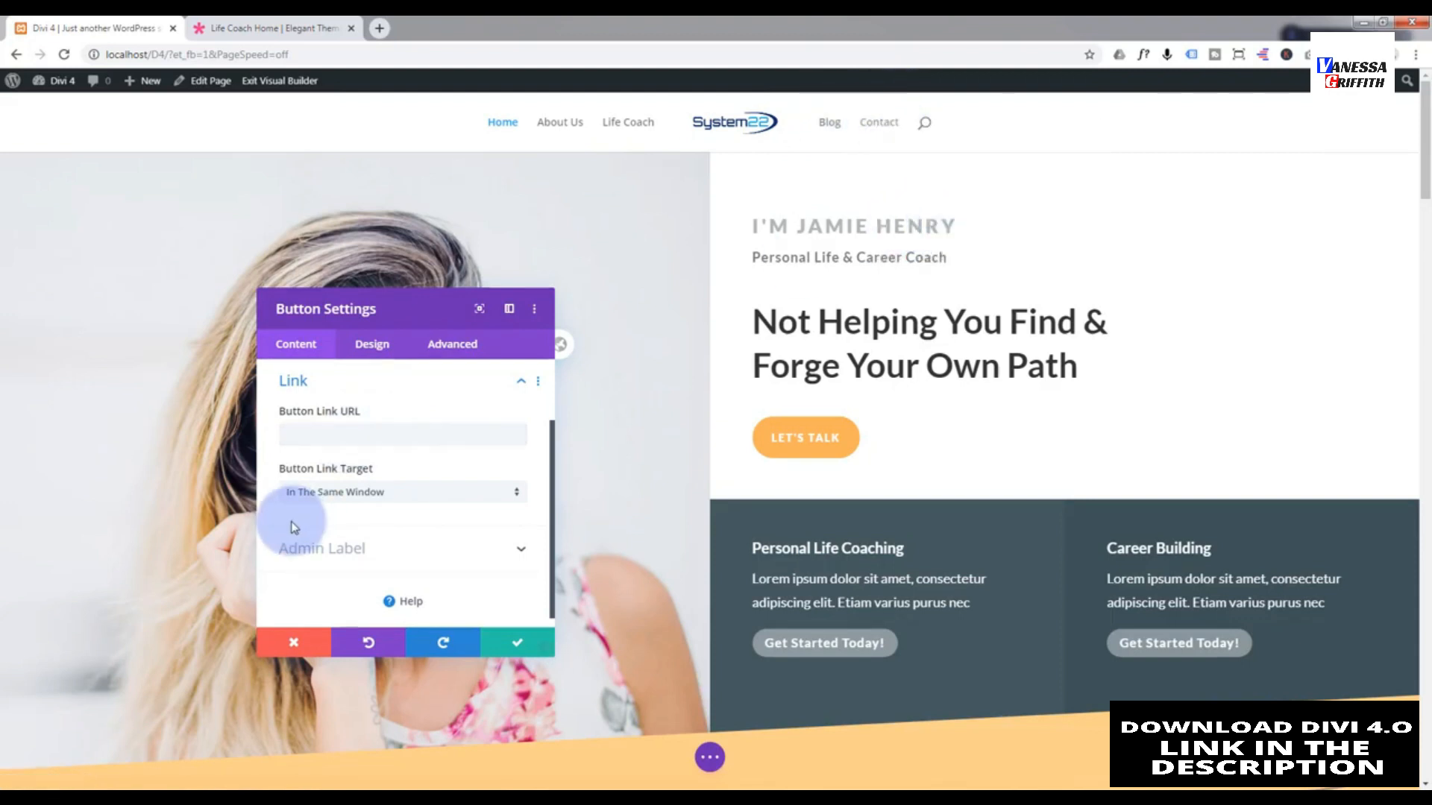
left_click(313, 433)
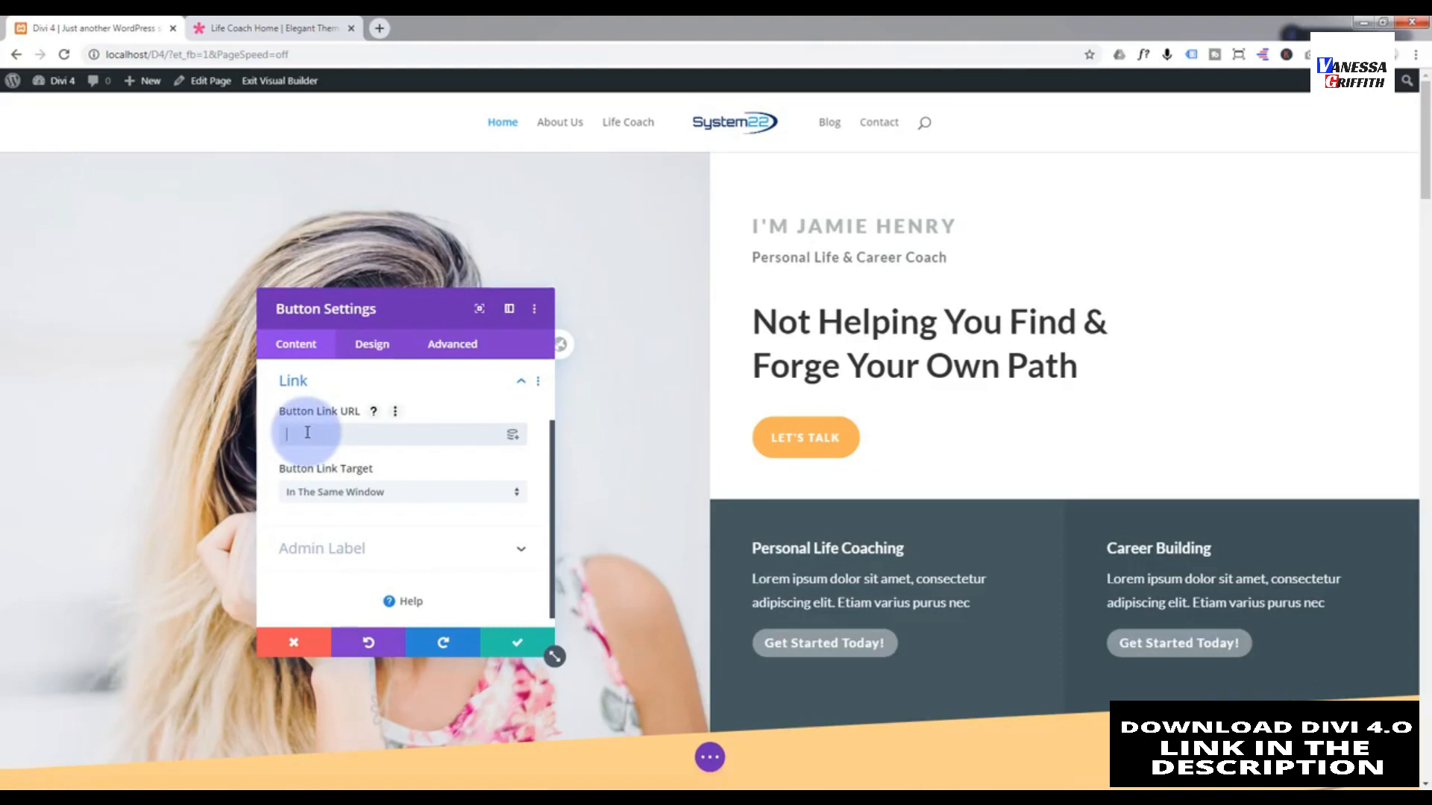
key("ctrl+v")
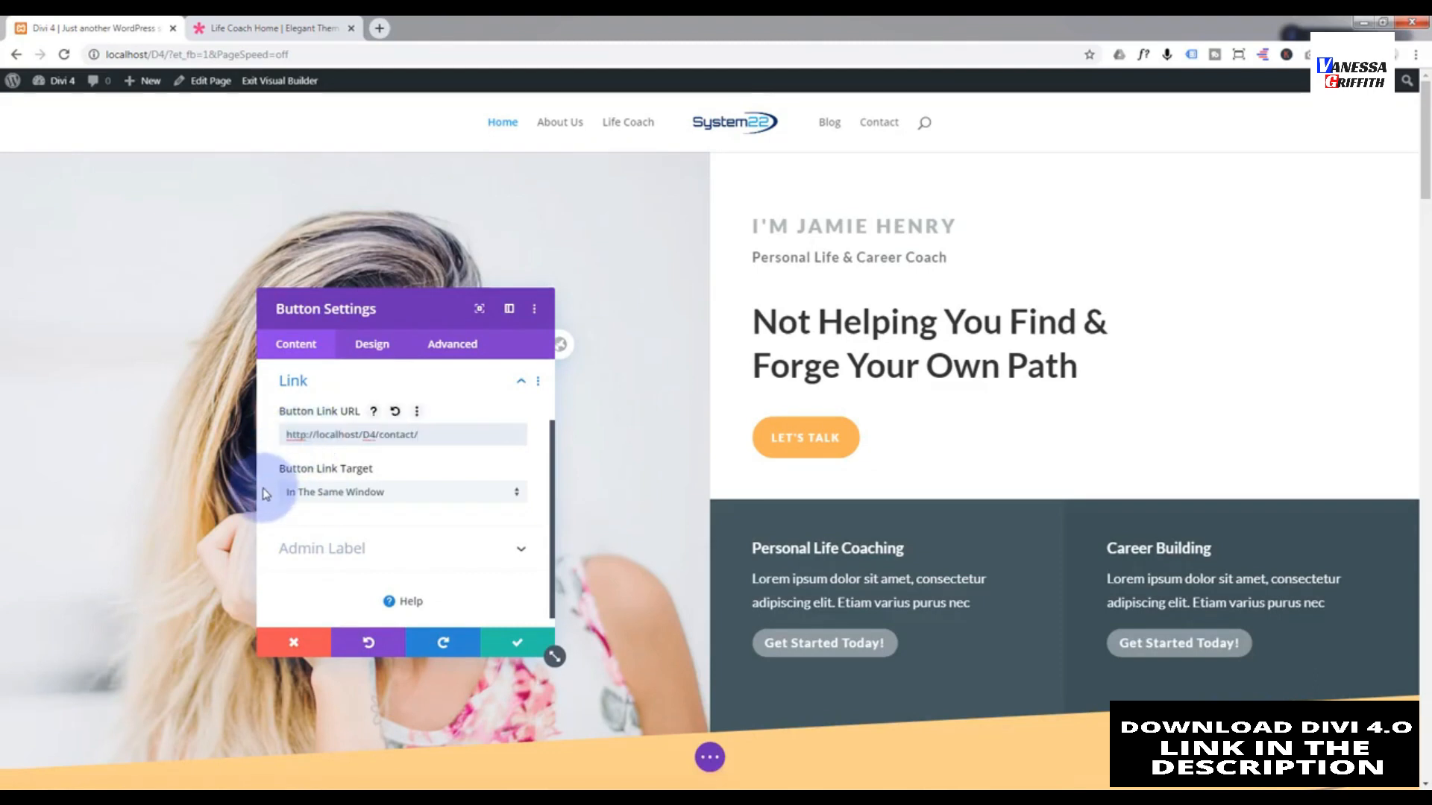
left_click(518, 645)
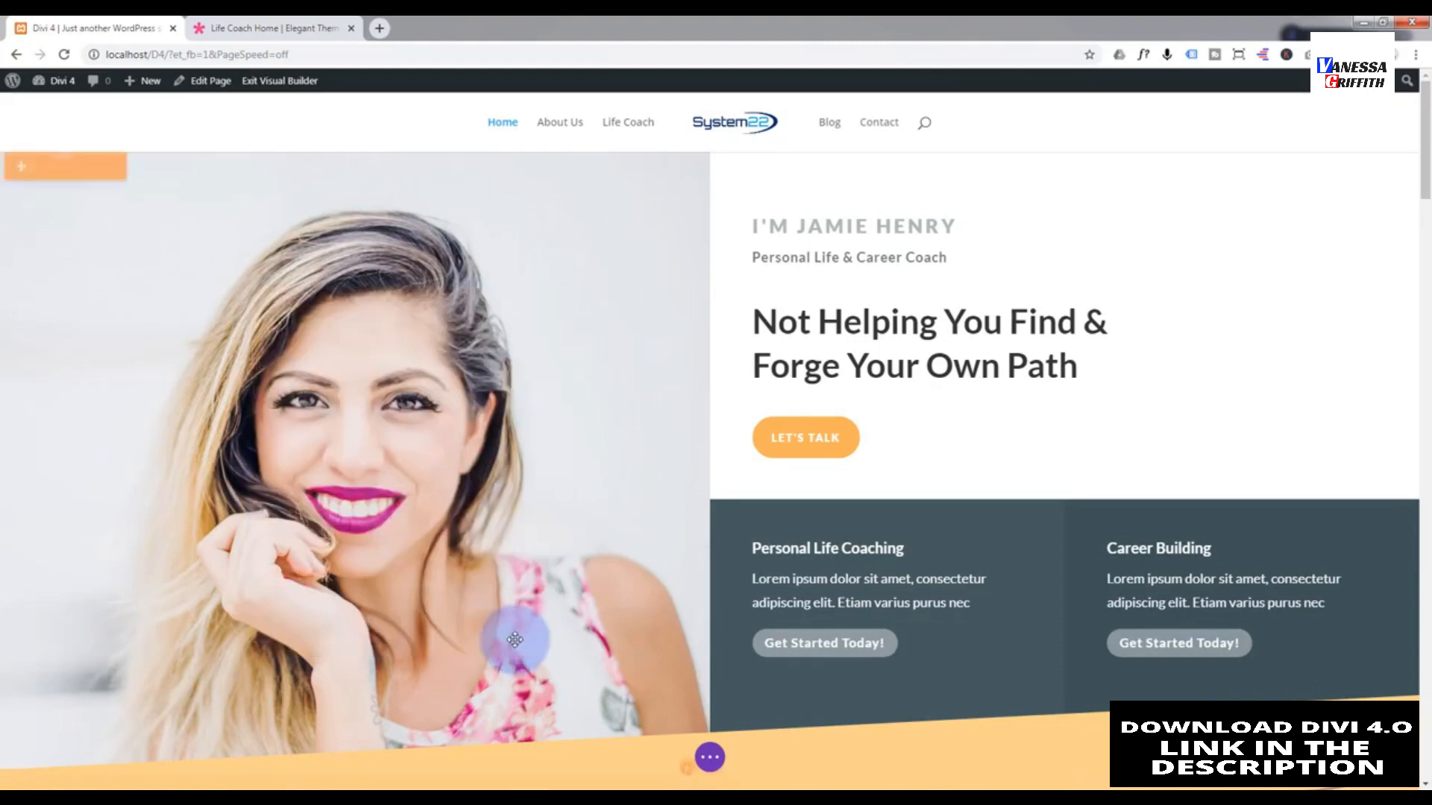
- Exit the Visual Builder on the Home page and follow the Let's Talk button to the Contact page
scroll(952, 480, "down", 15)
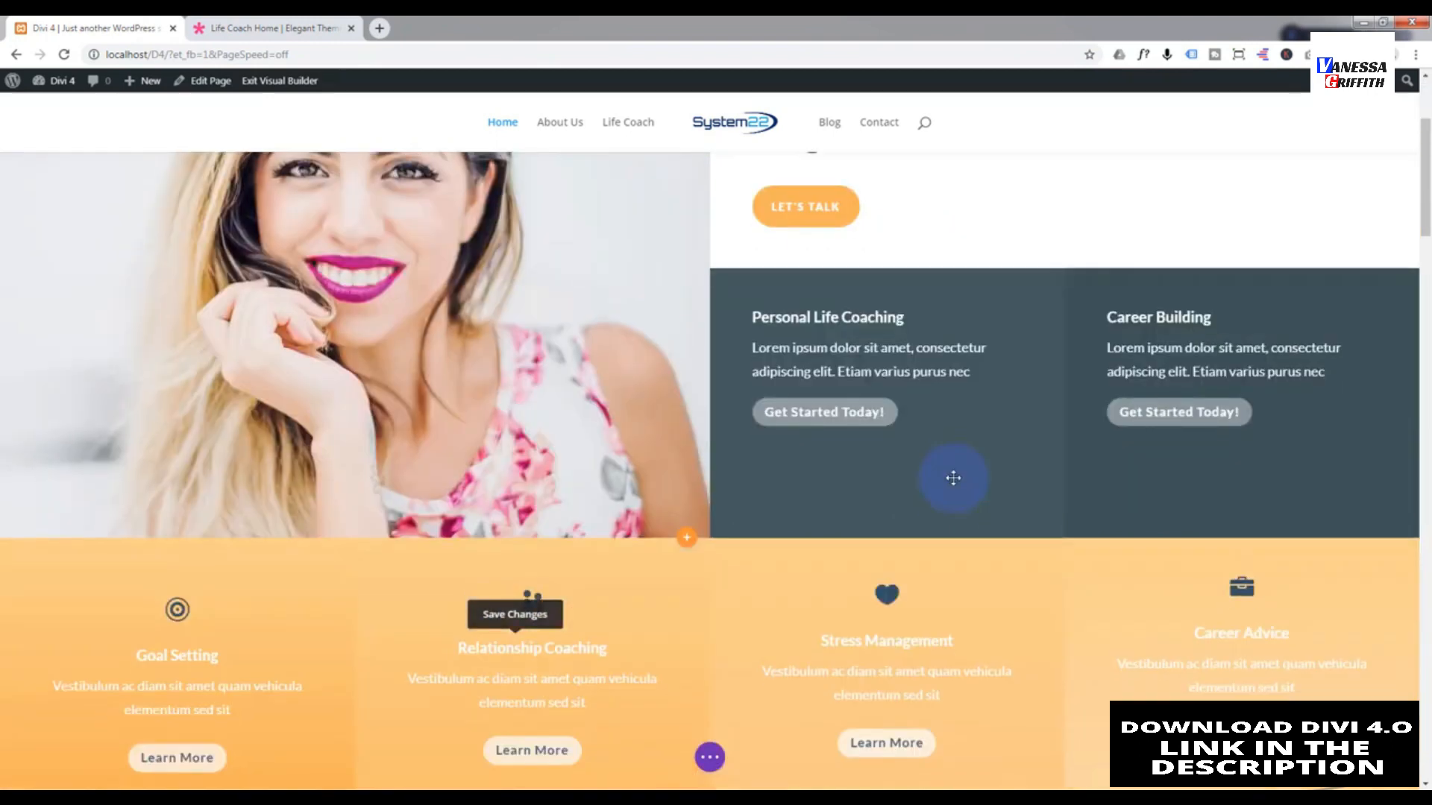
scroll(957, 474, "down", 9)
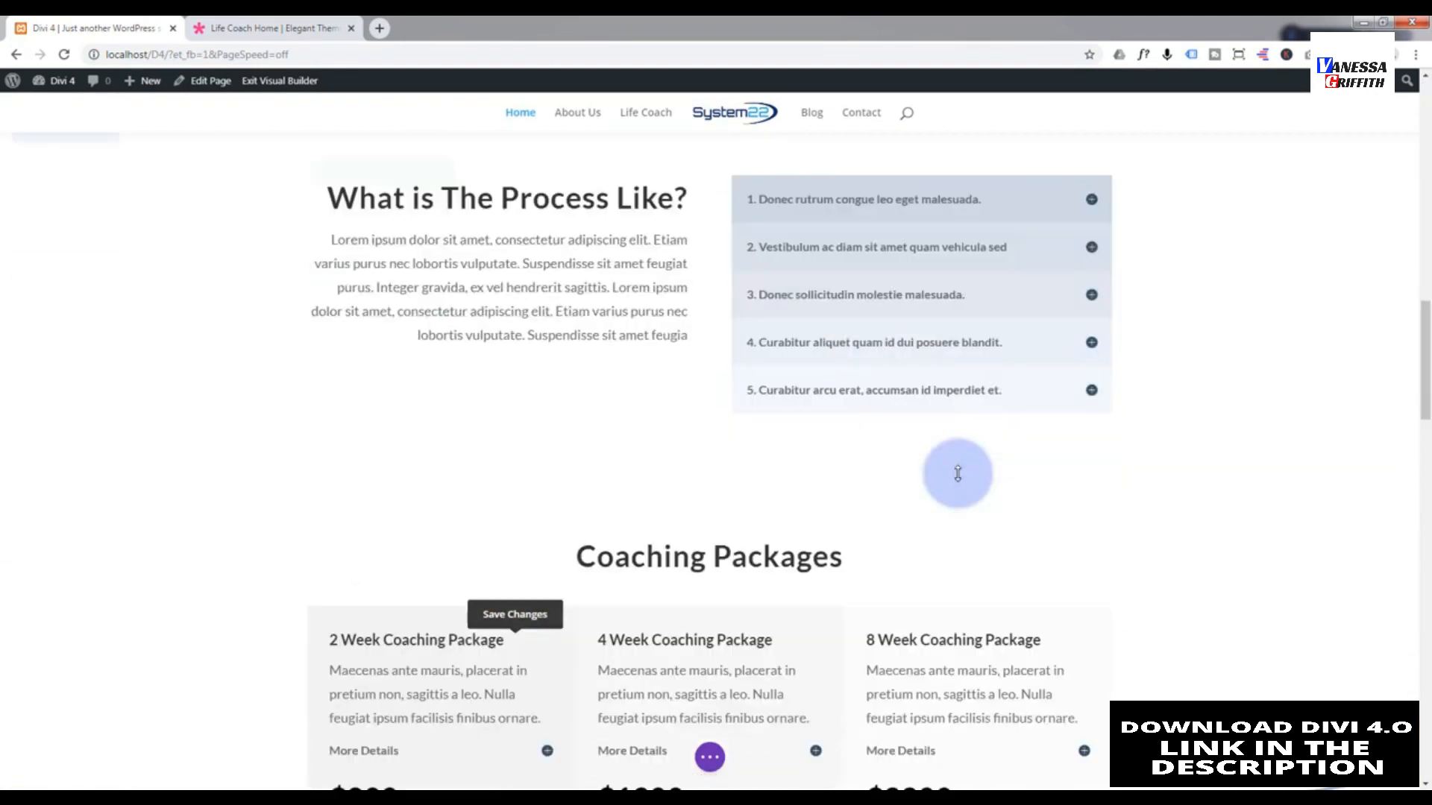
scroll(960, 474, "up", 8)
scroll(962, 480, "up", 15)
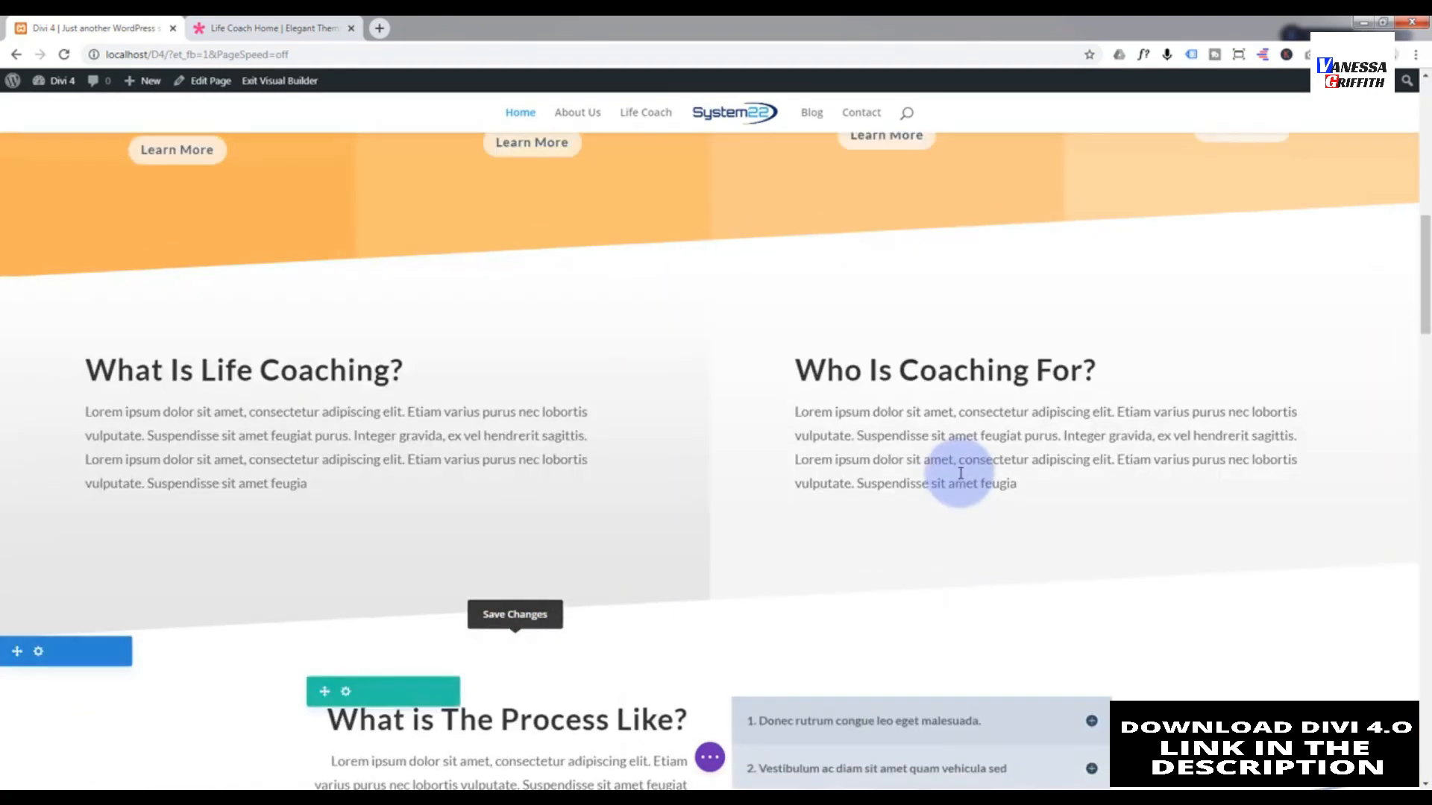
scroll(960, 473, "up", 1)
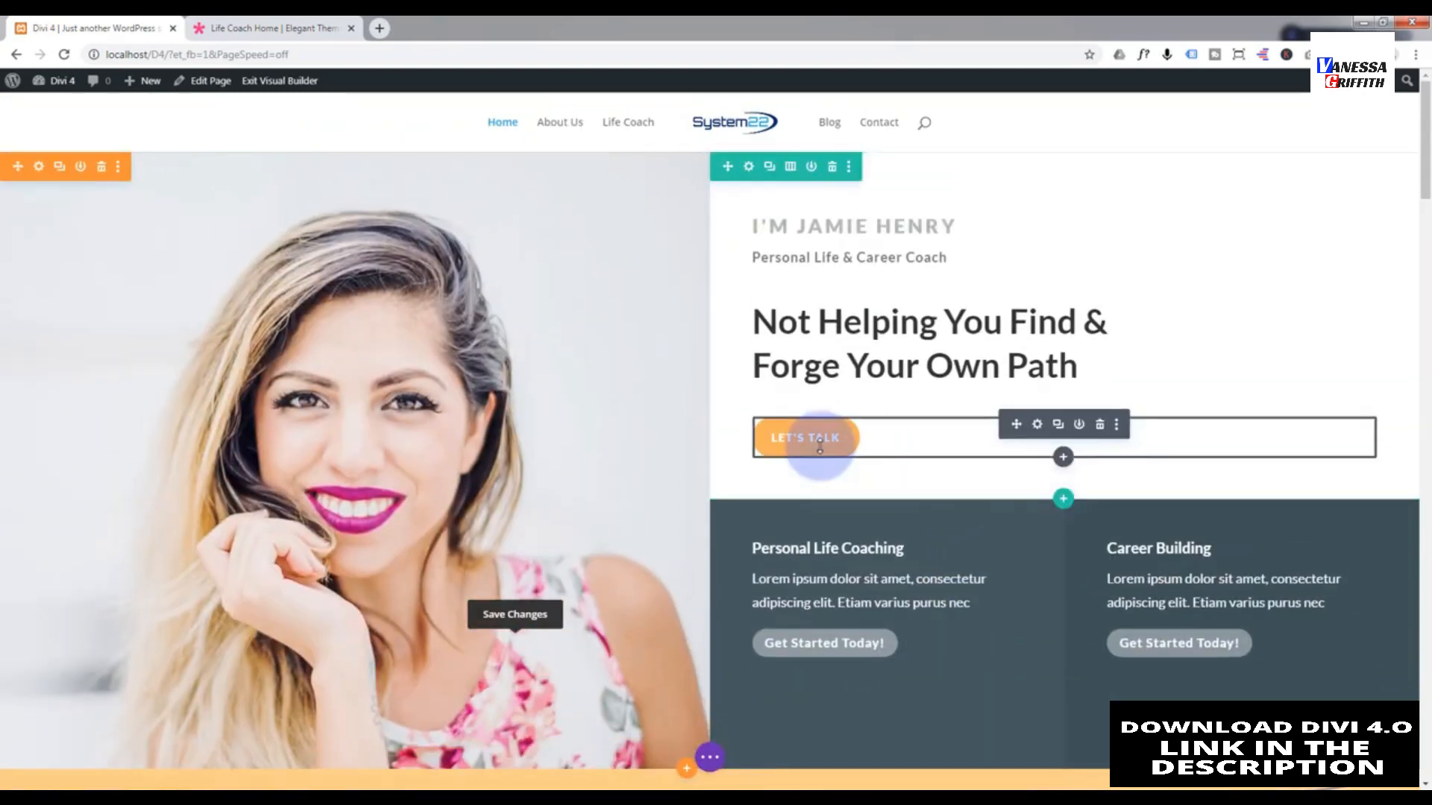
left_click(710, 758)
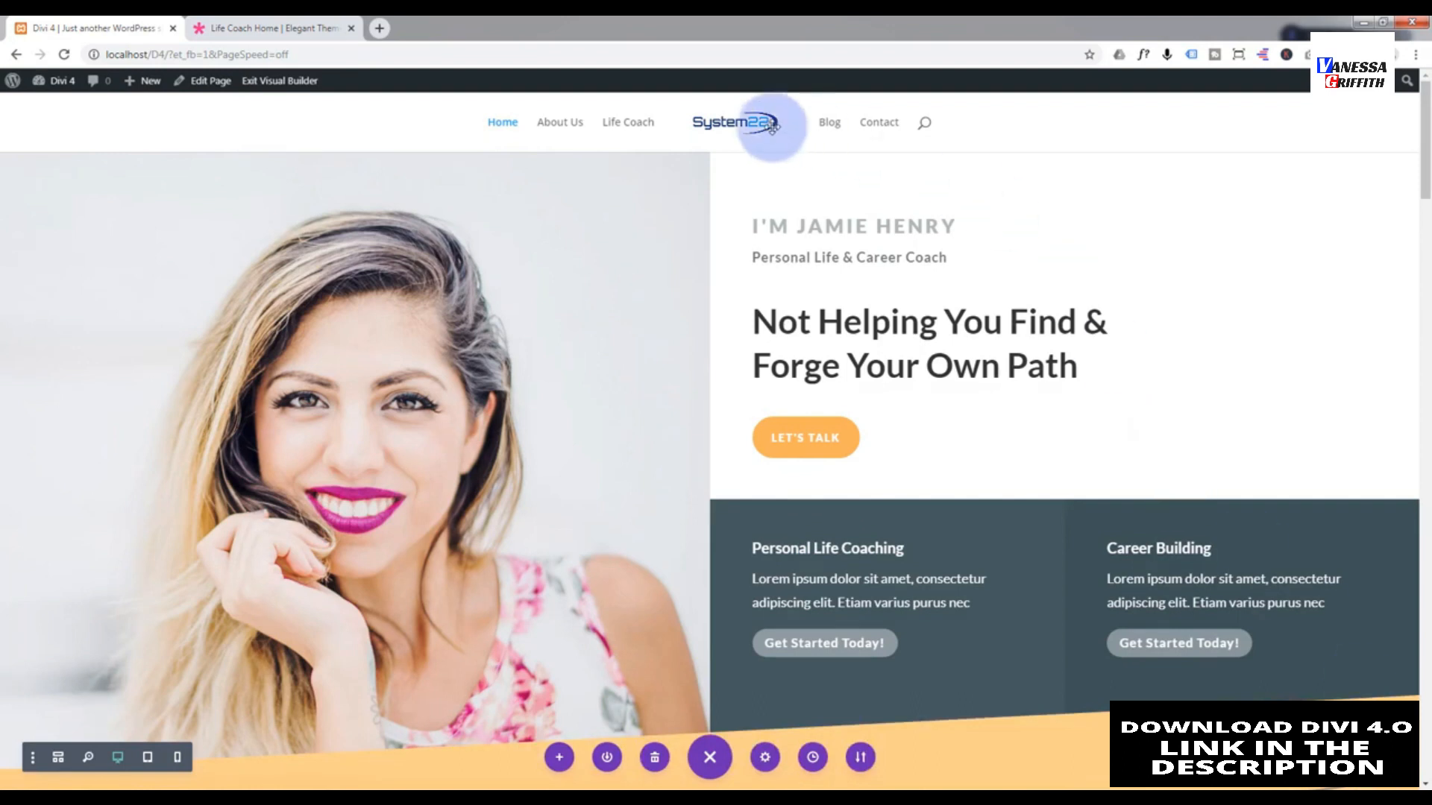
left_click(285, 82)
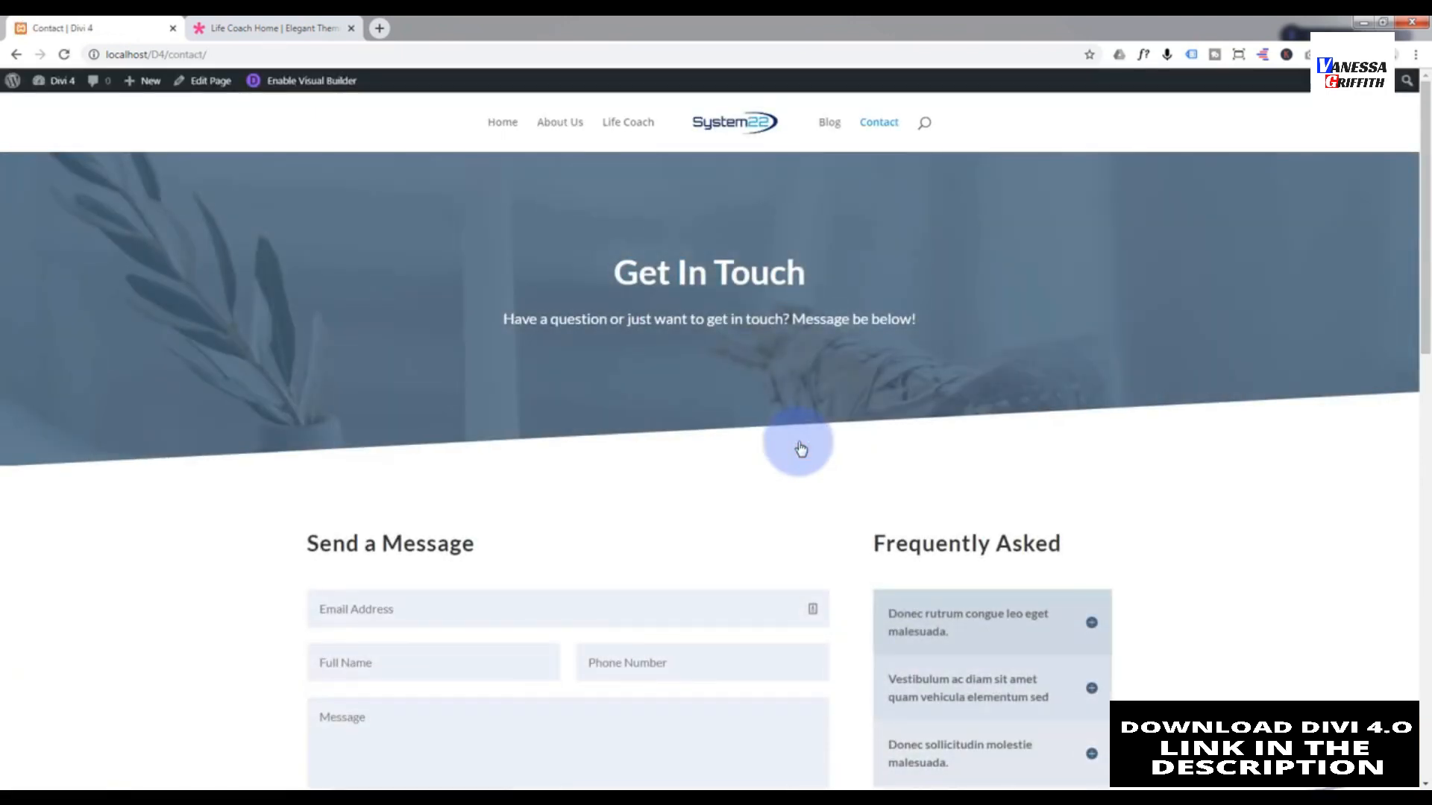
- Look over the Contact page and enable the Visual Builder on it, bringing the message form into view
scroll(302, 297, "down", 4)
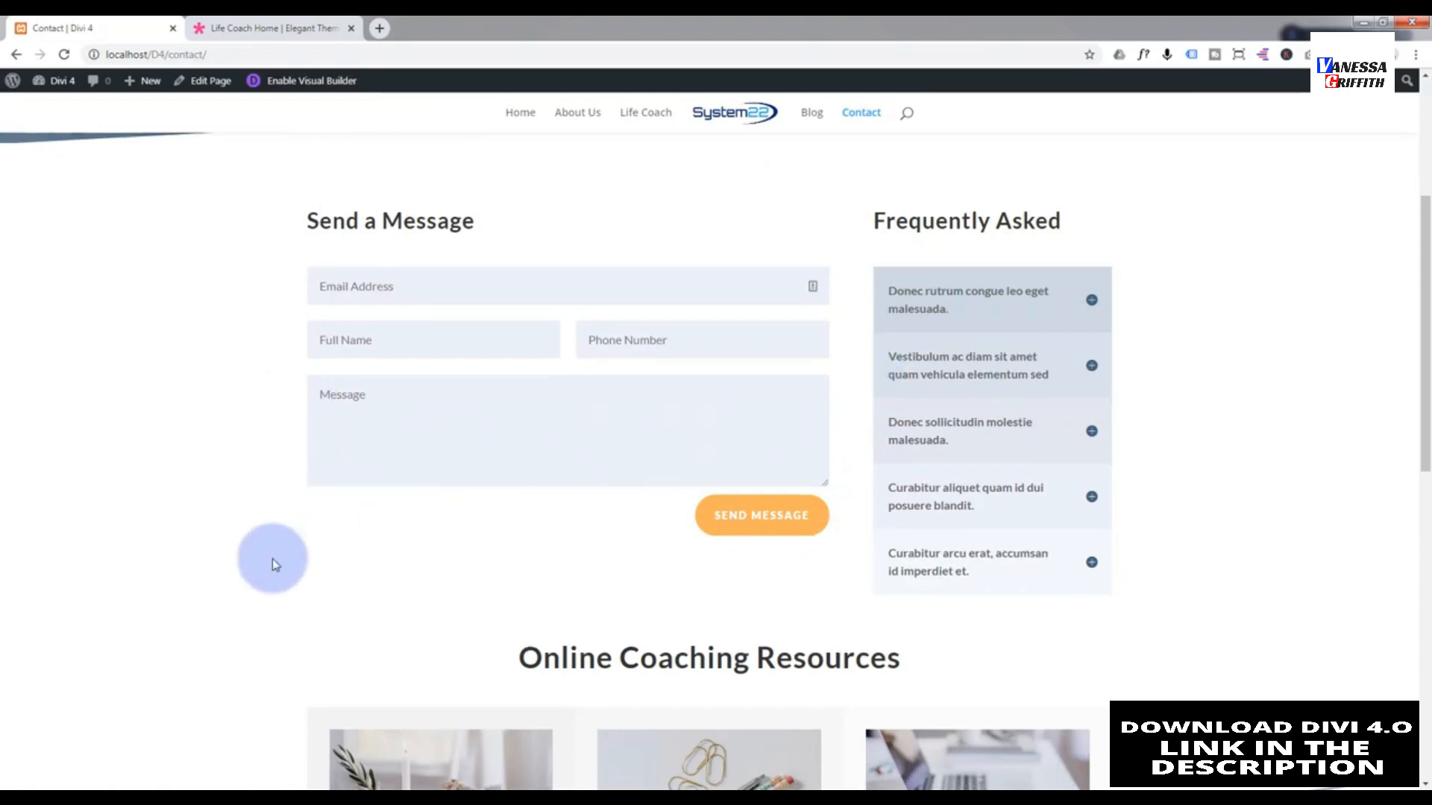
scroll(265, 560, "down", 1)
scroll(261, 563, "up", 2)
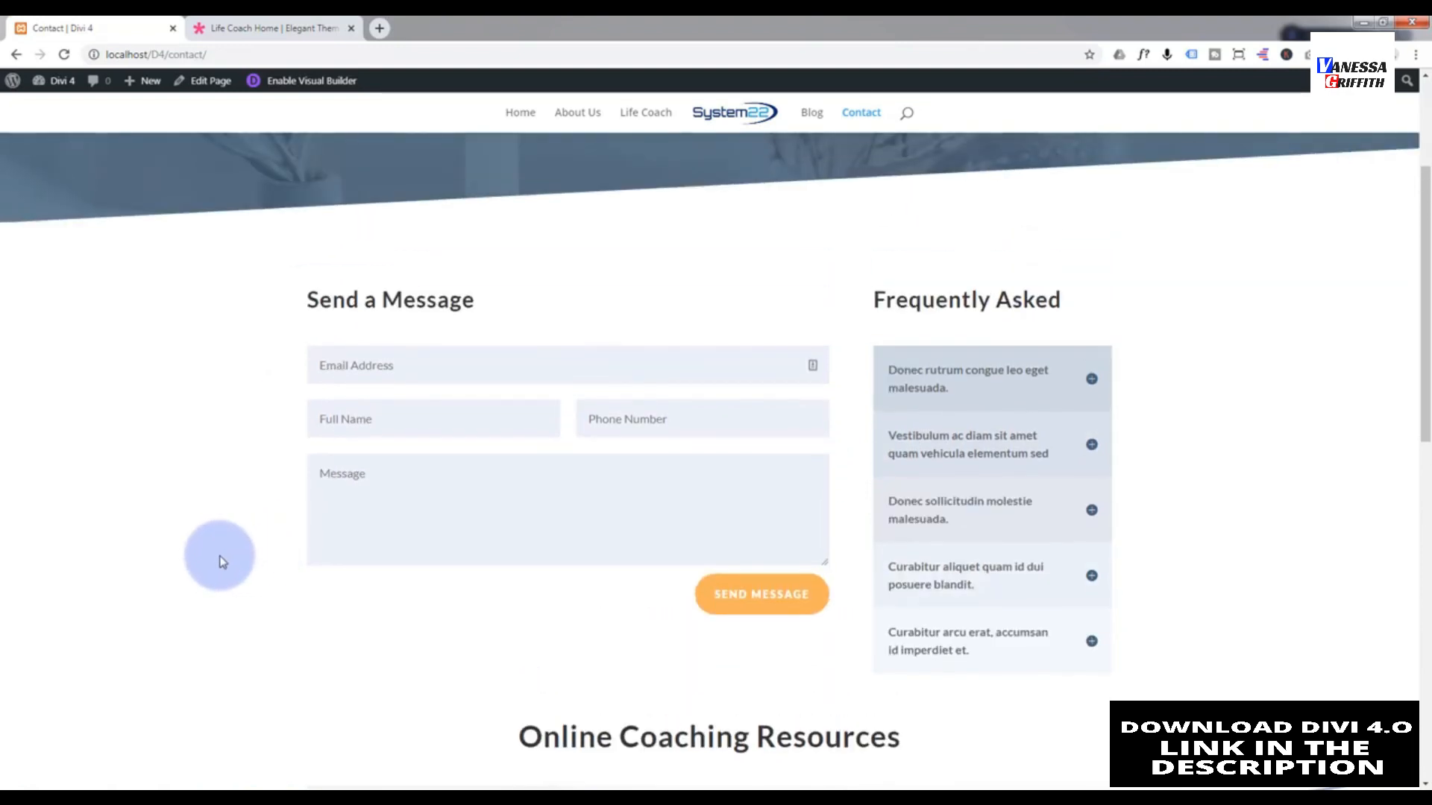
scroll(221, 558, "up", 3)
left_click(289, 85)
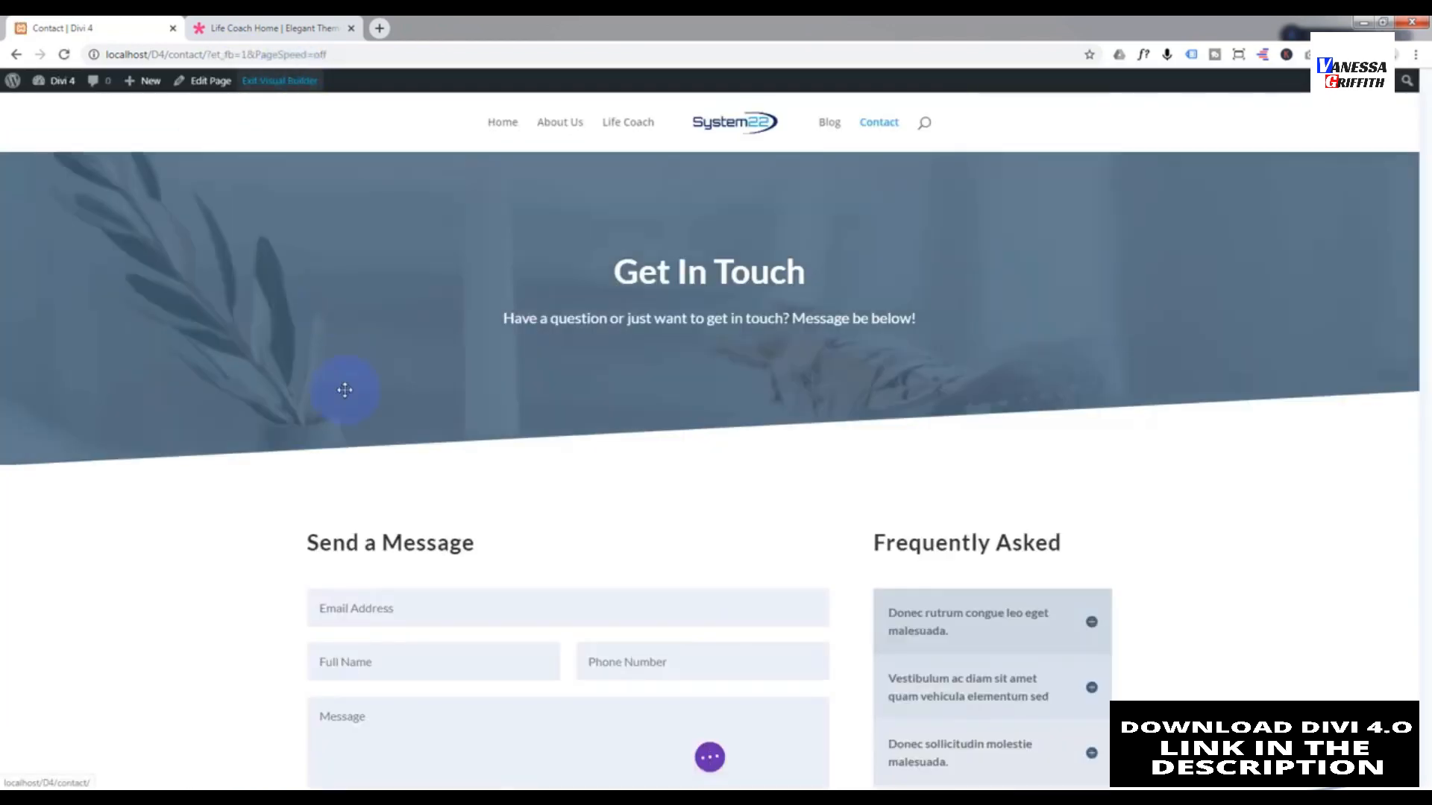
scroll(285, 403, "down", 3)
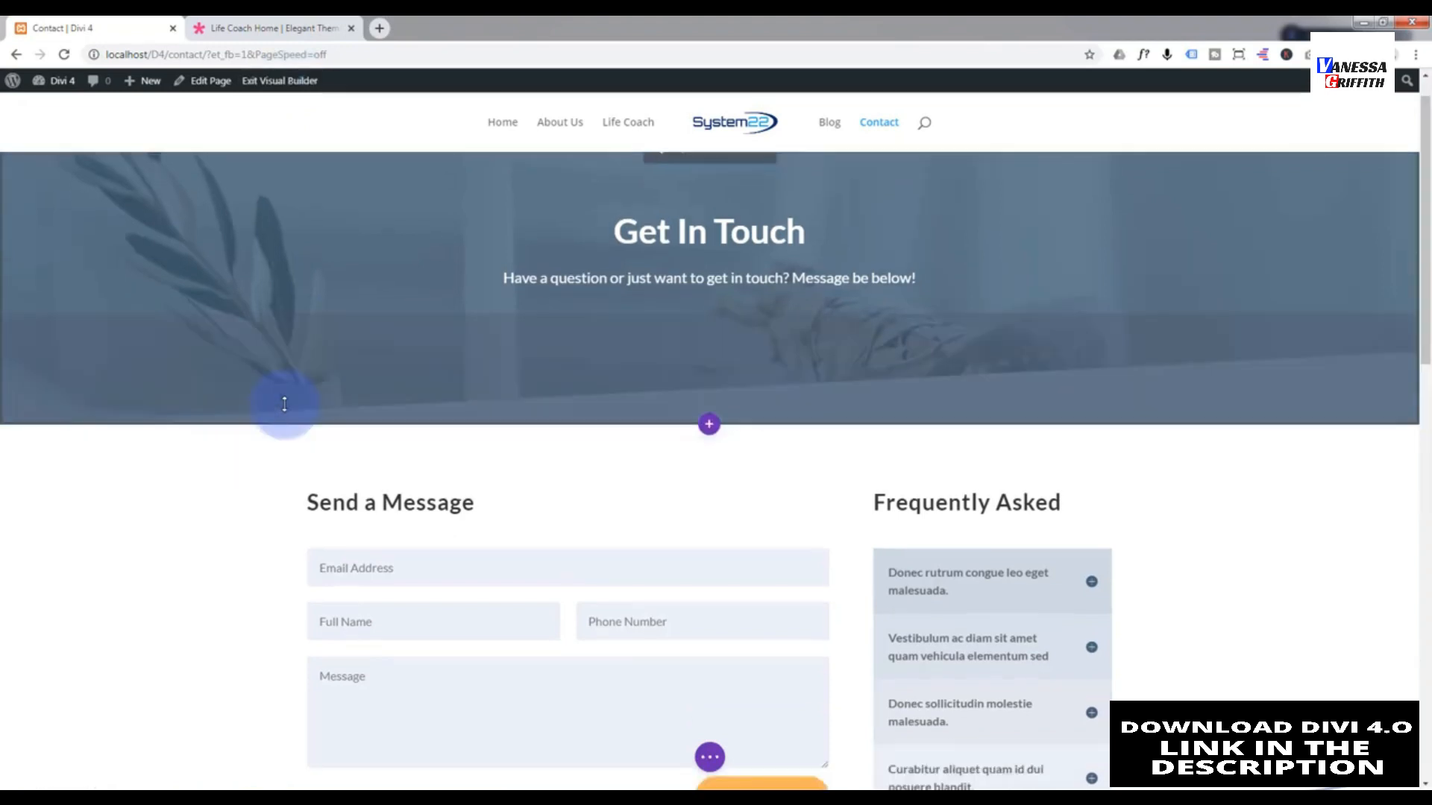
scroll(447, 422, "down", 1)
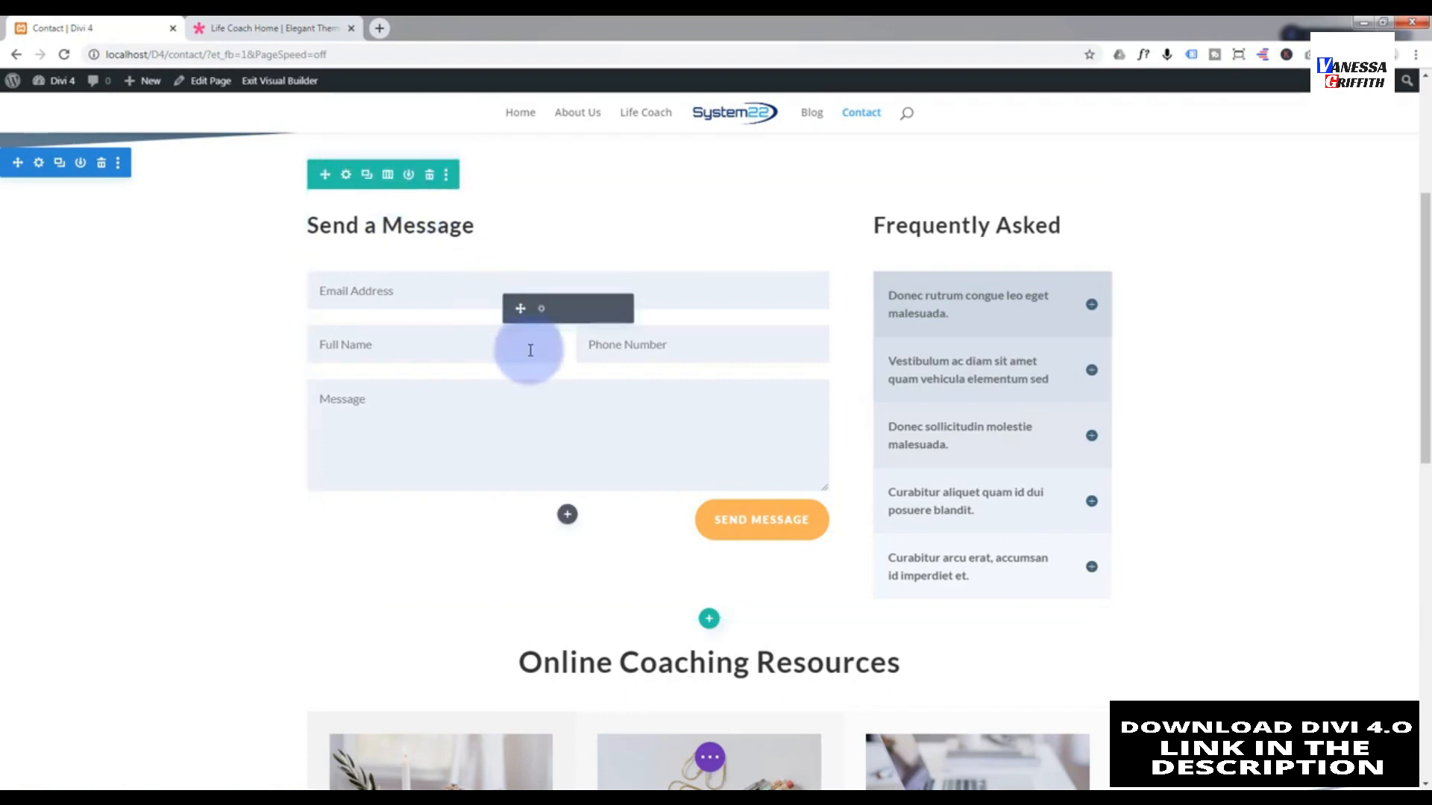
- Review the contact form's fields and enter the site's recipient email address in the form's email settings
left_click(542, 310)
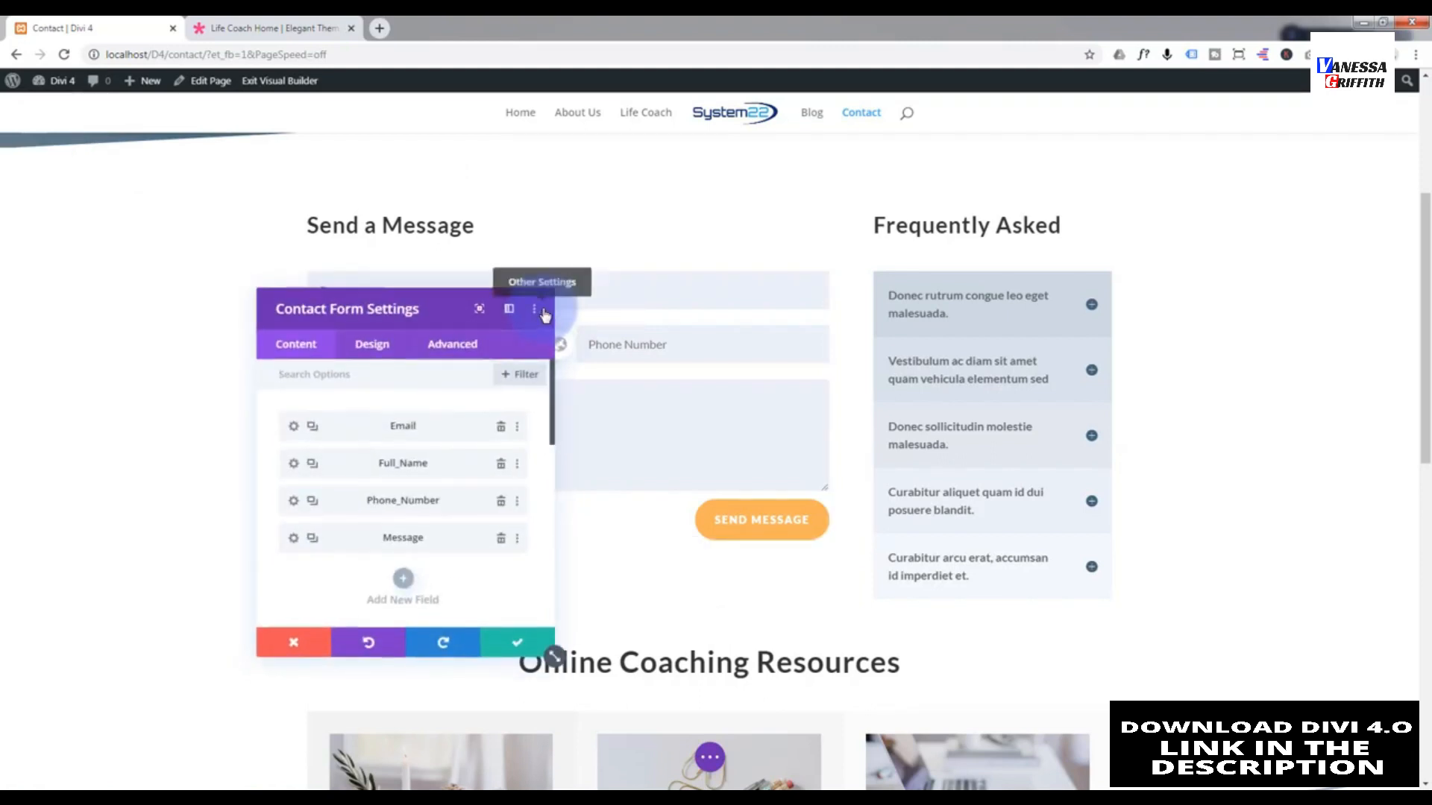
scroll(357, 471, "down", 1)
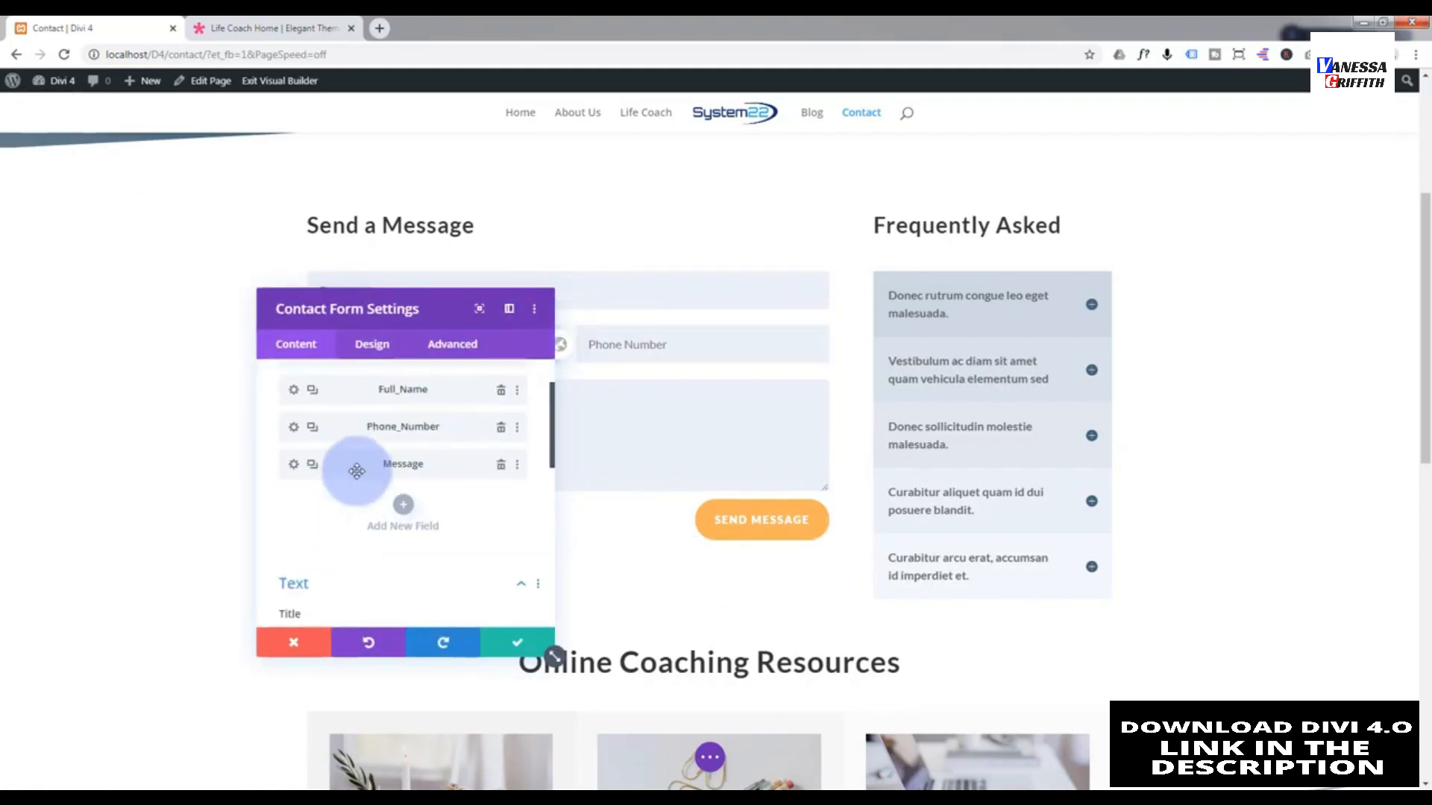
scroll(357, 471, "down", 1)
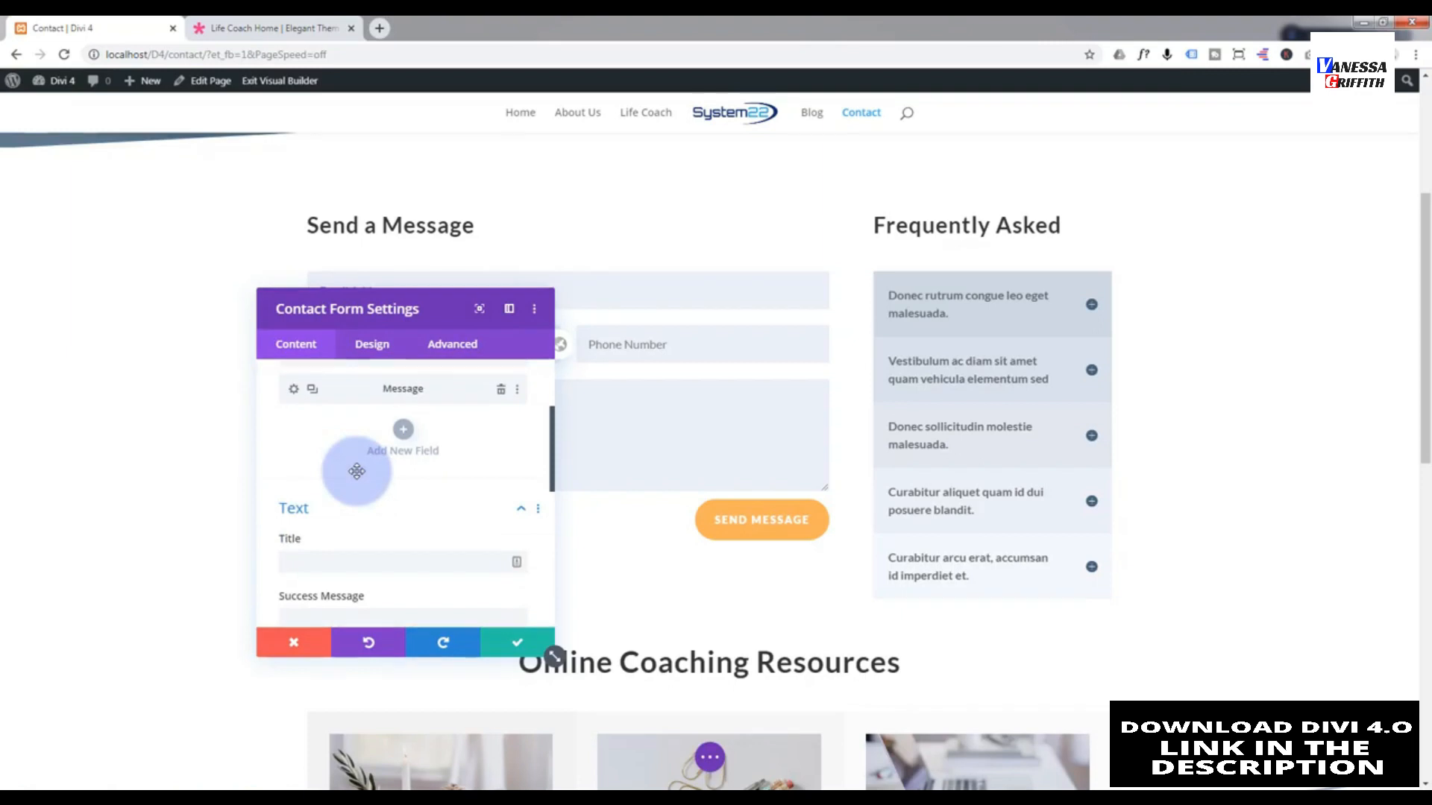
scroll(356, 469, "up", 1)
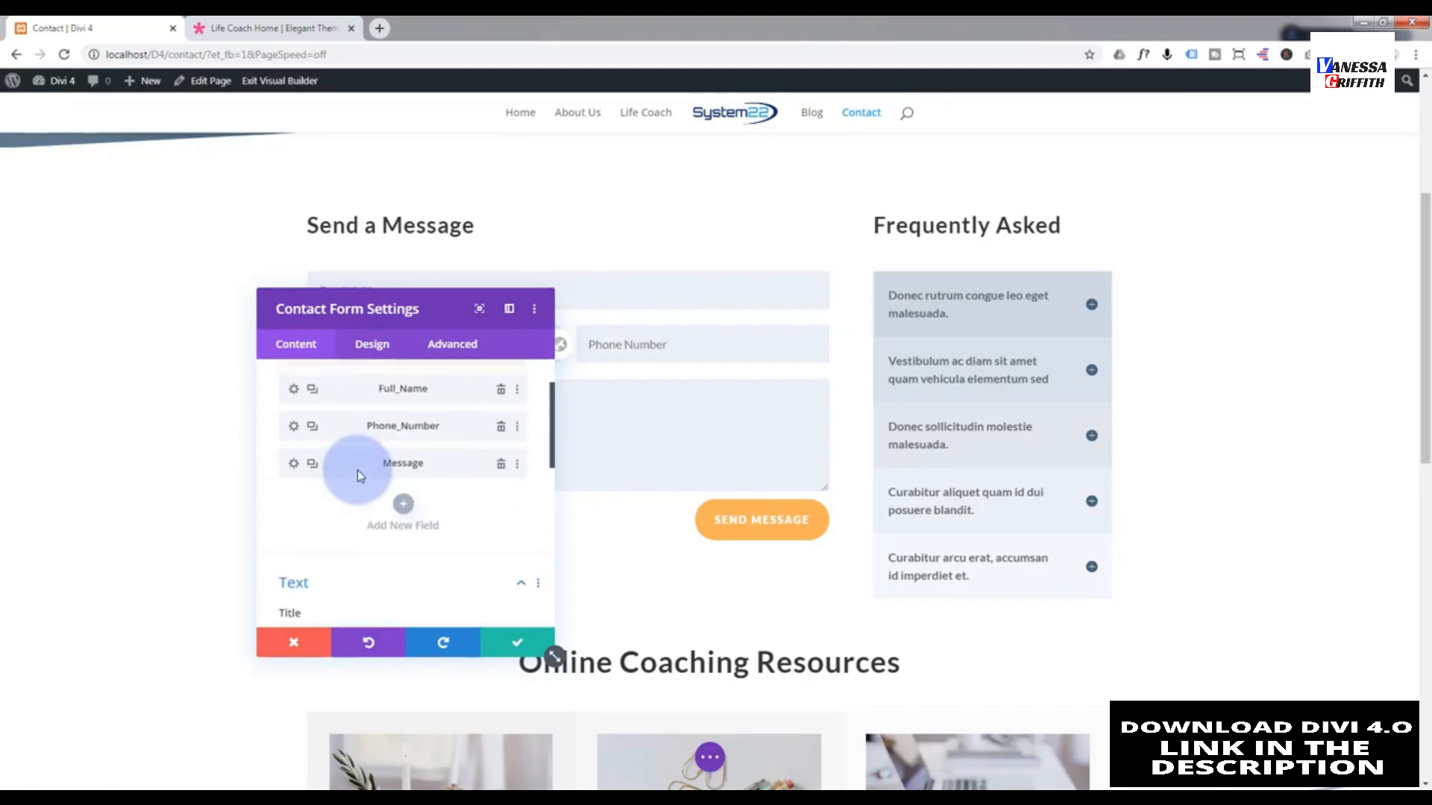
scroll(356, 470, "up", 1)
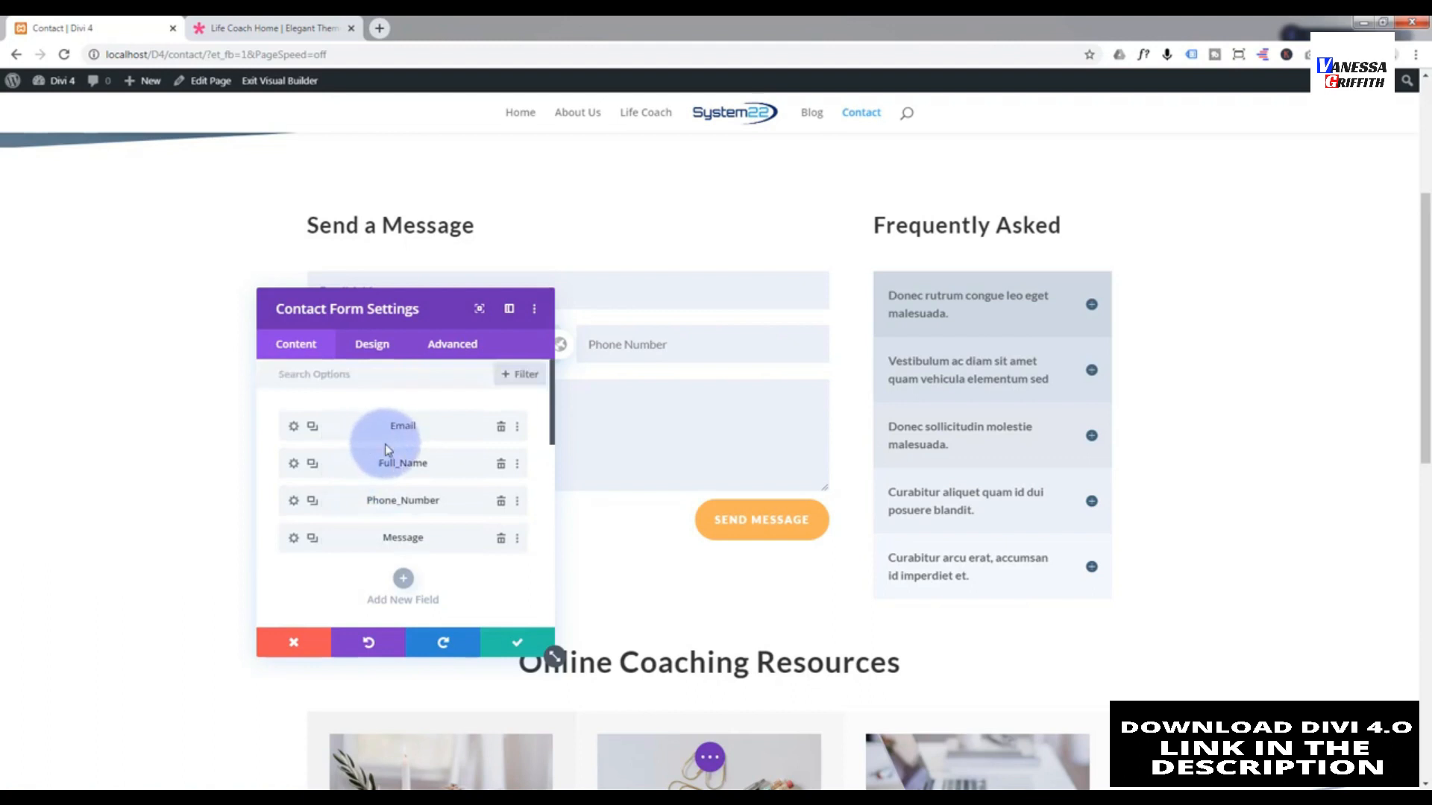
scroll(373, 498, "down", 5)
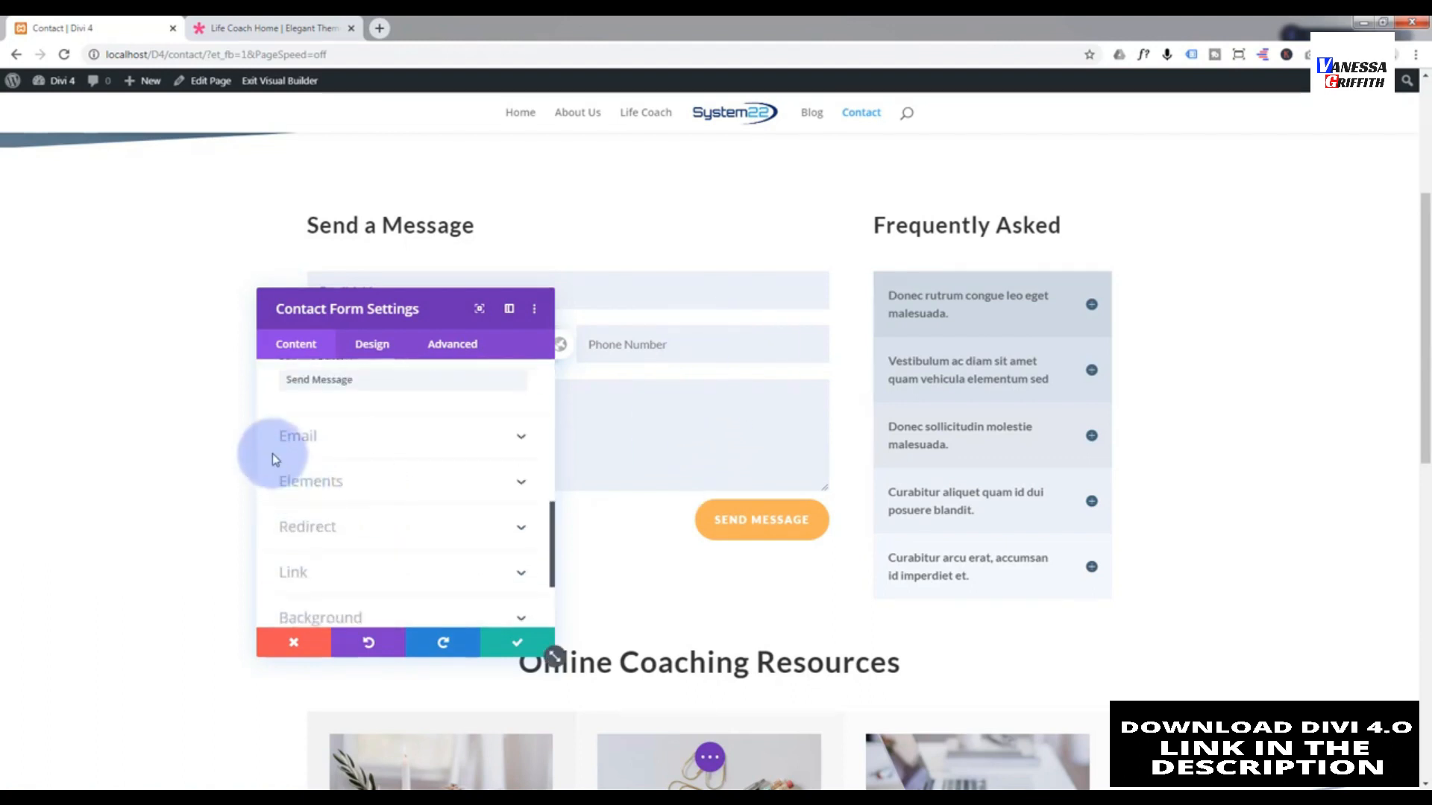
left_click(420, 447)
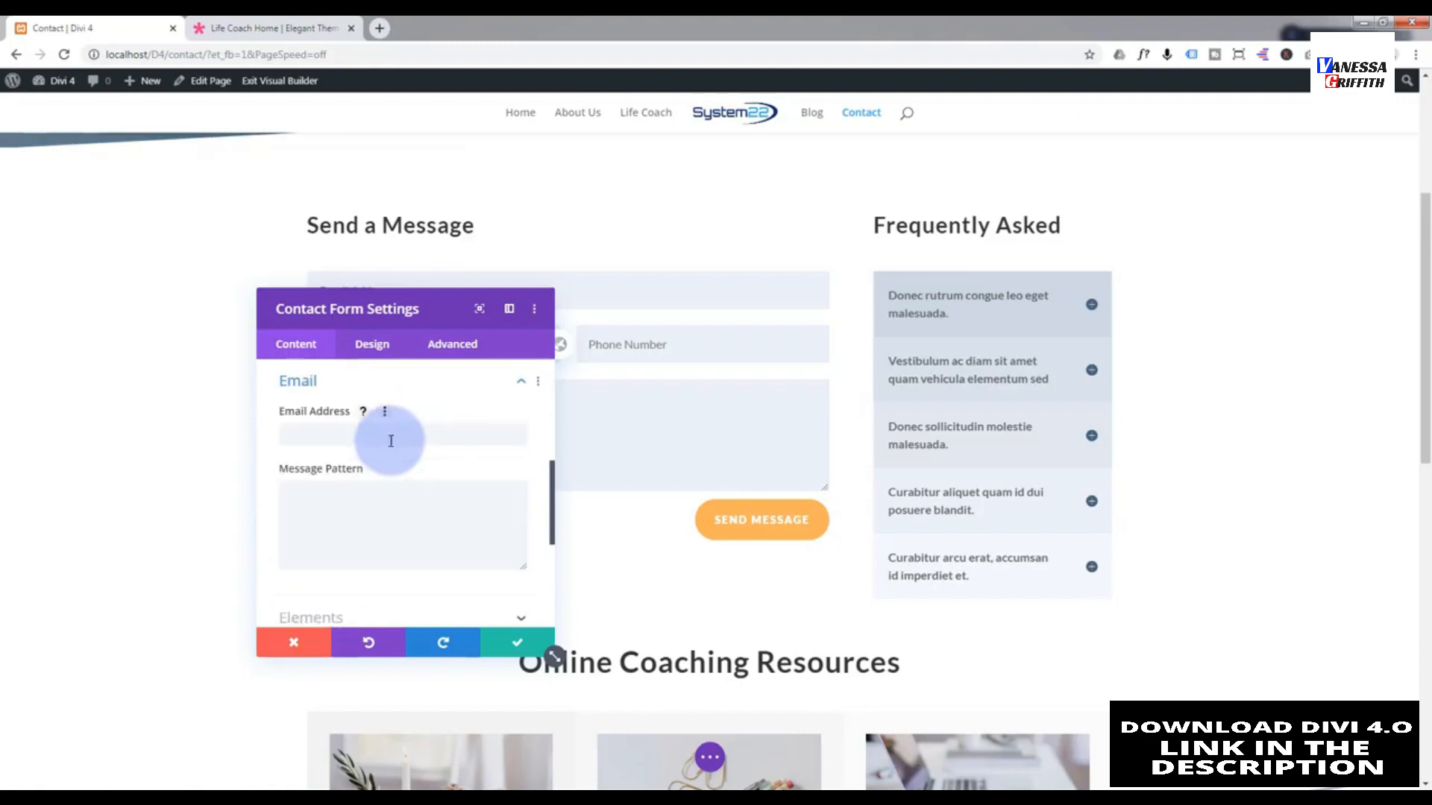
left_click(350, 435)
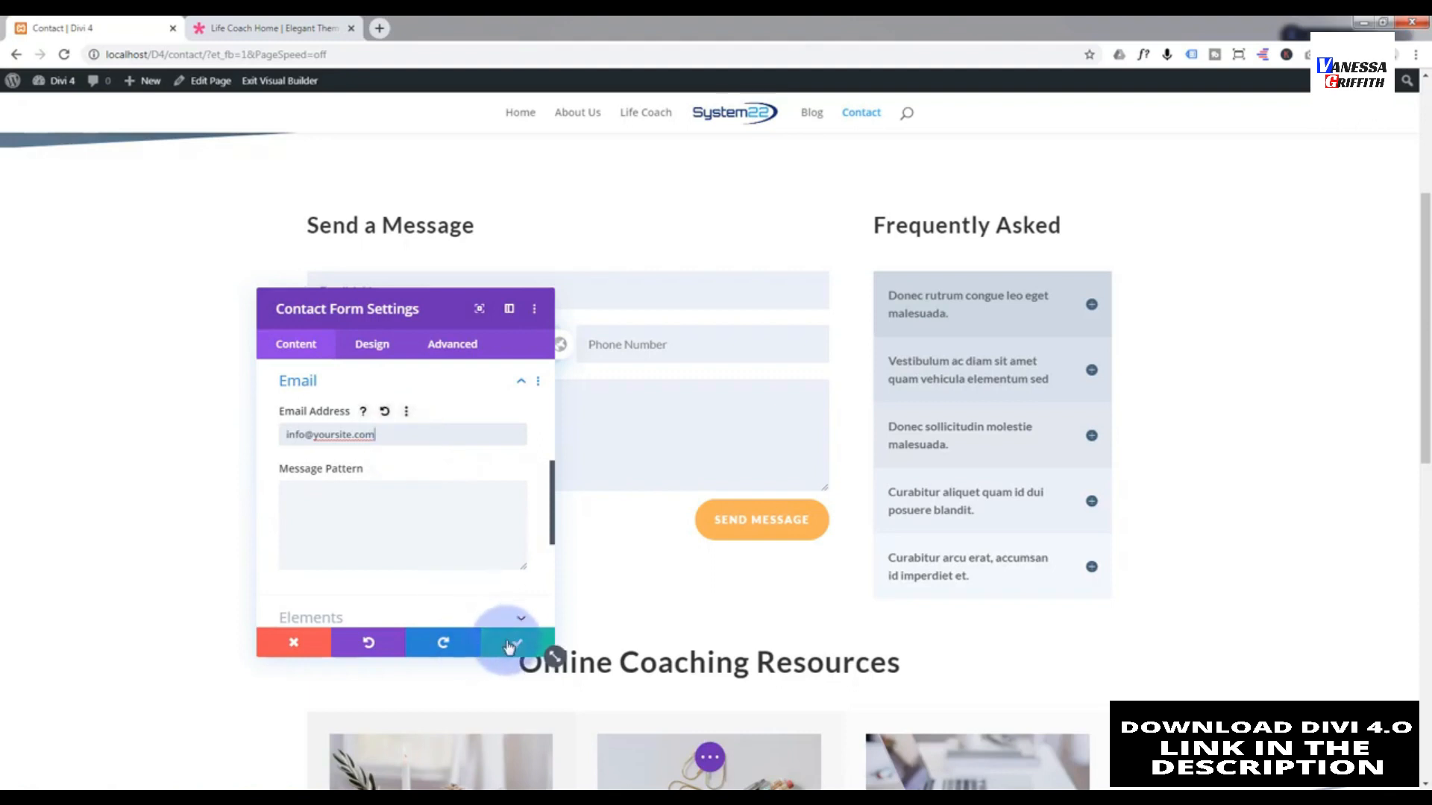
- Try showing the captcha on the contact form and switch it back off
scroll(443, 494, "down", 2)
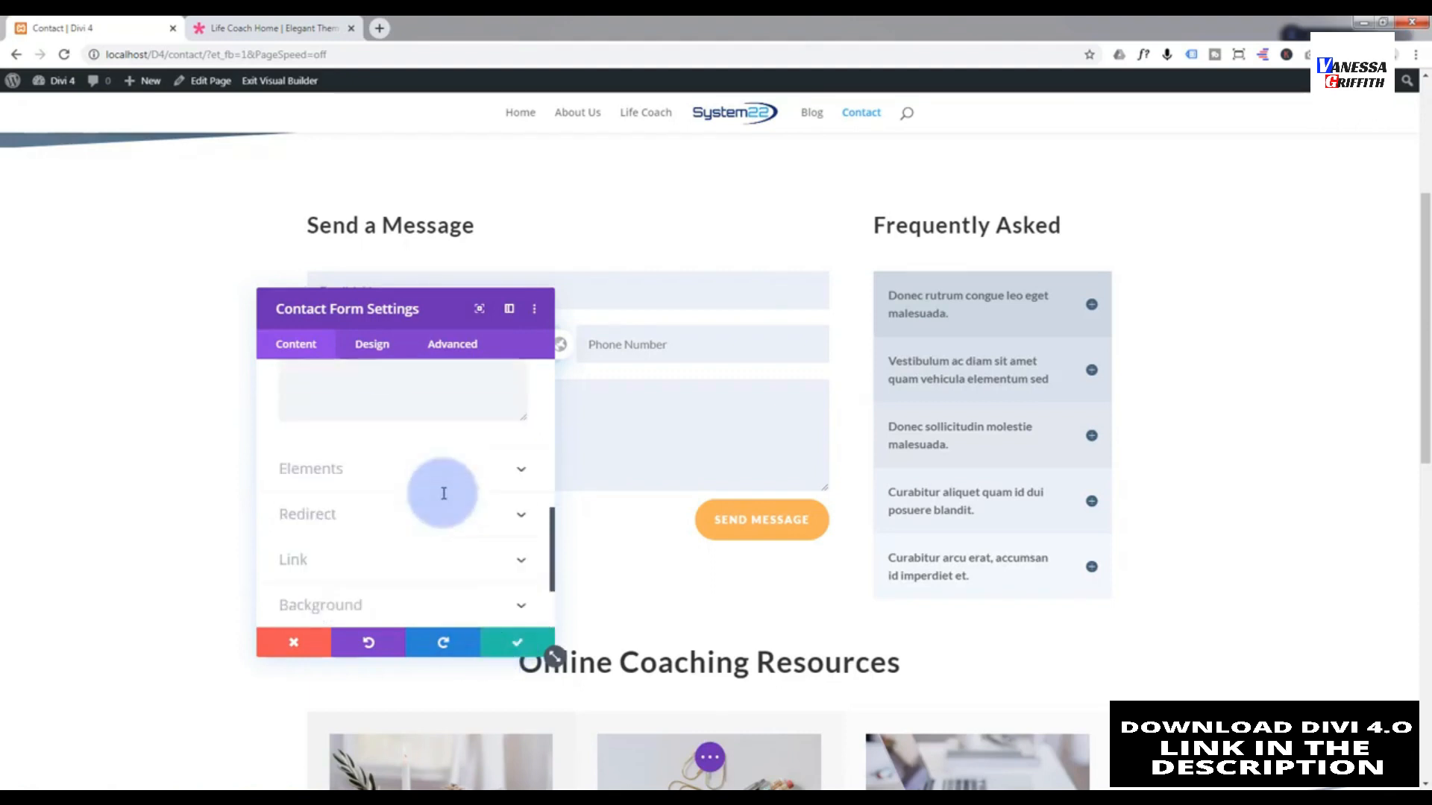
left_click_drag(481, 313, 1154, 249)
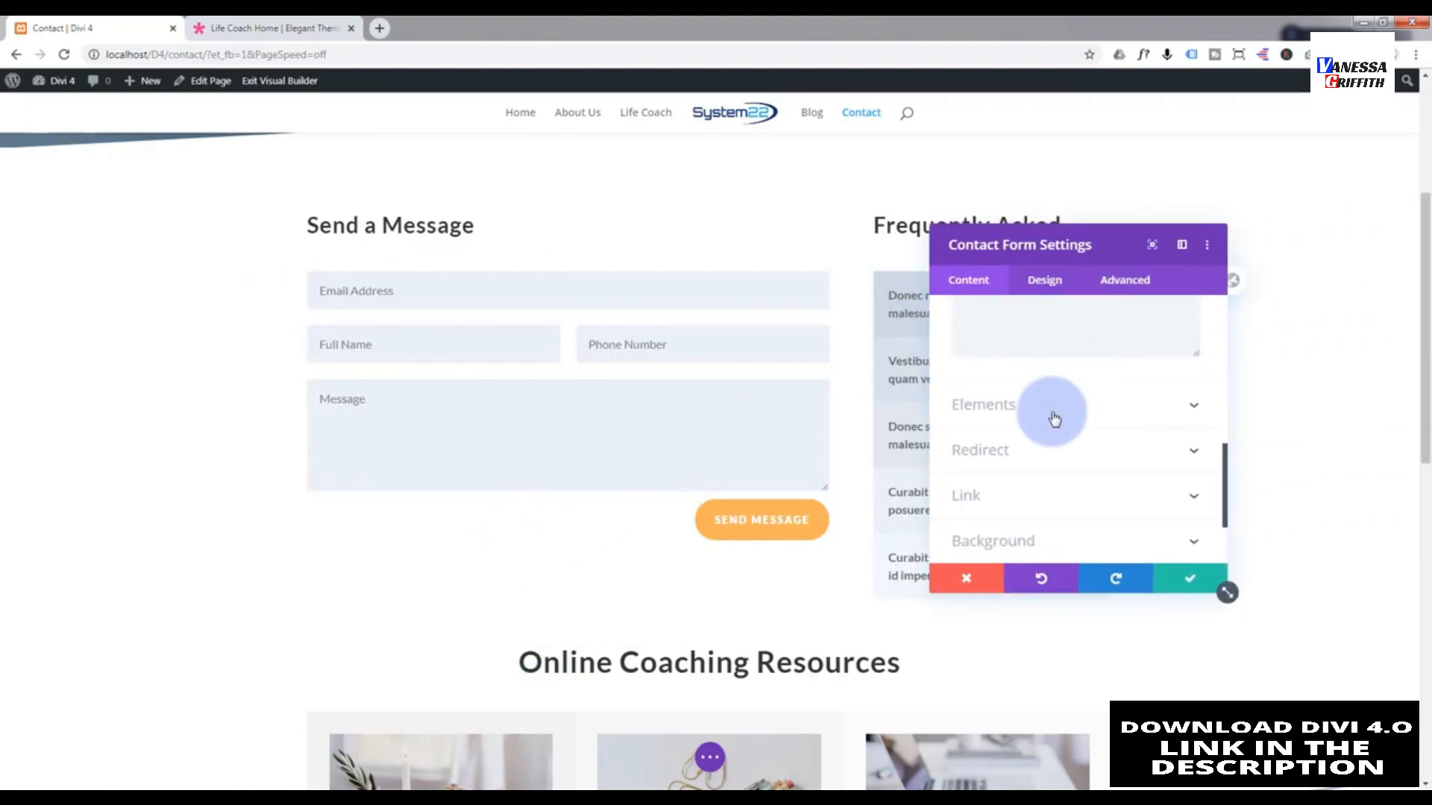
left_click(1053, 412)
left_click(984, 372)
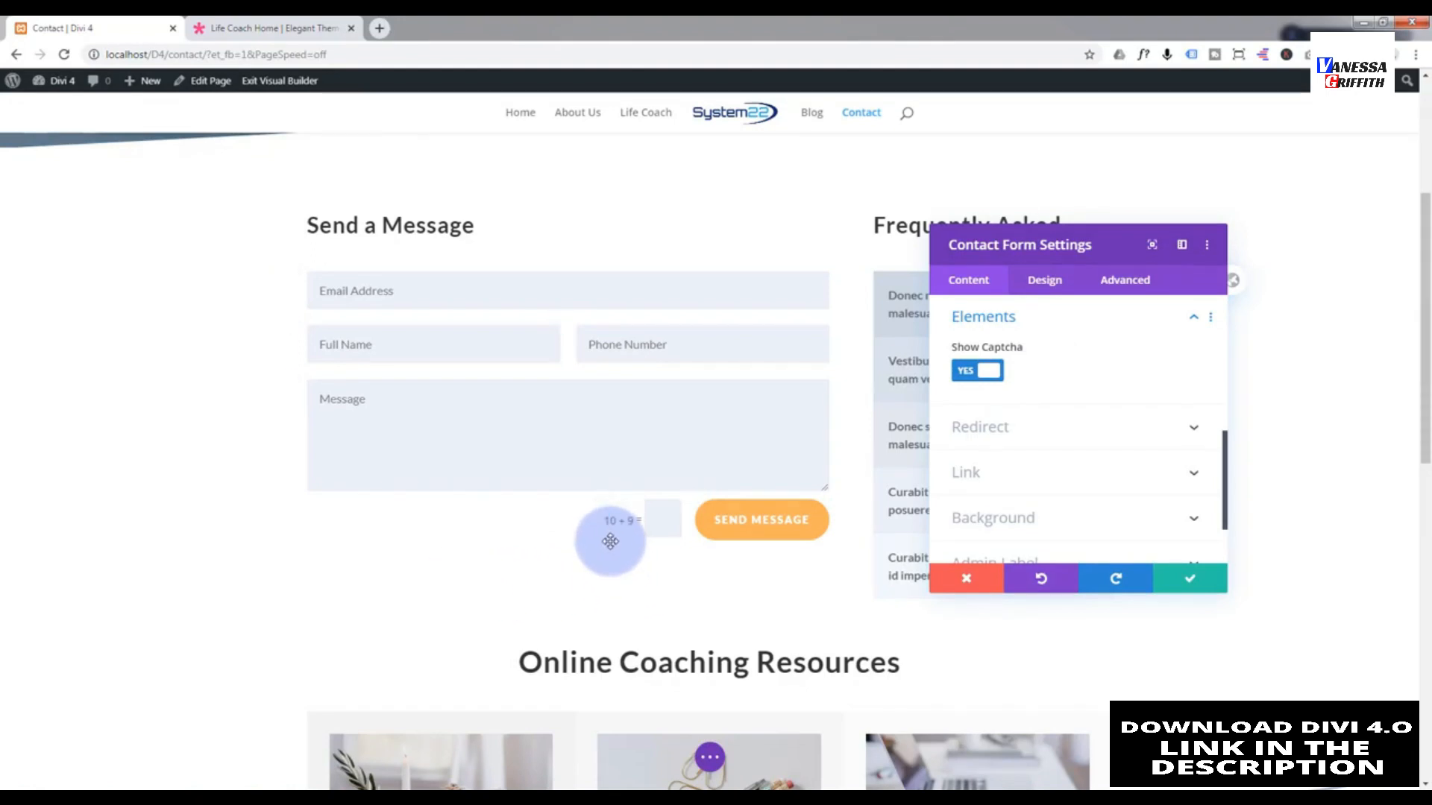
left_click(970, 373)
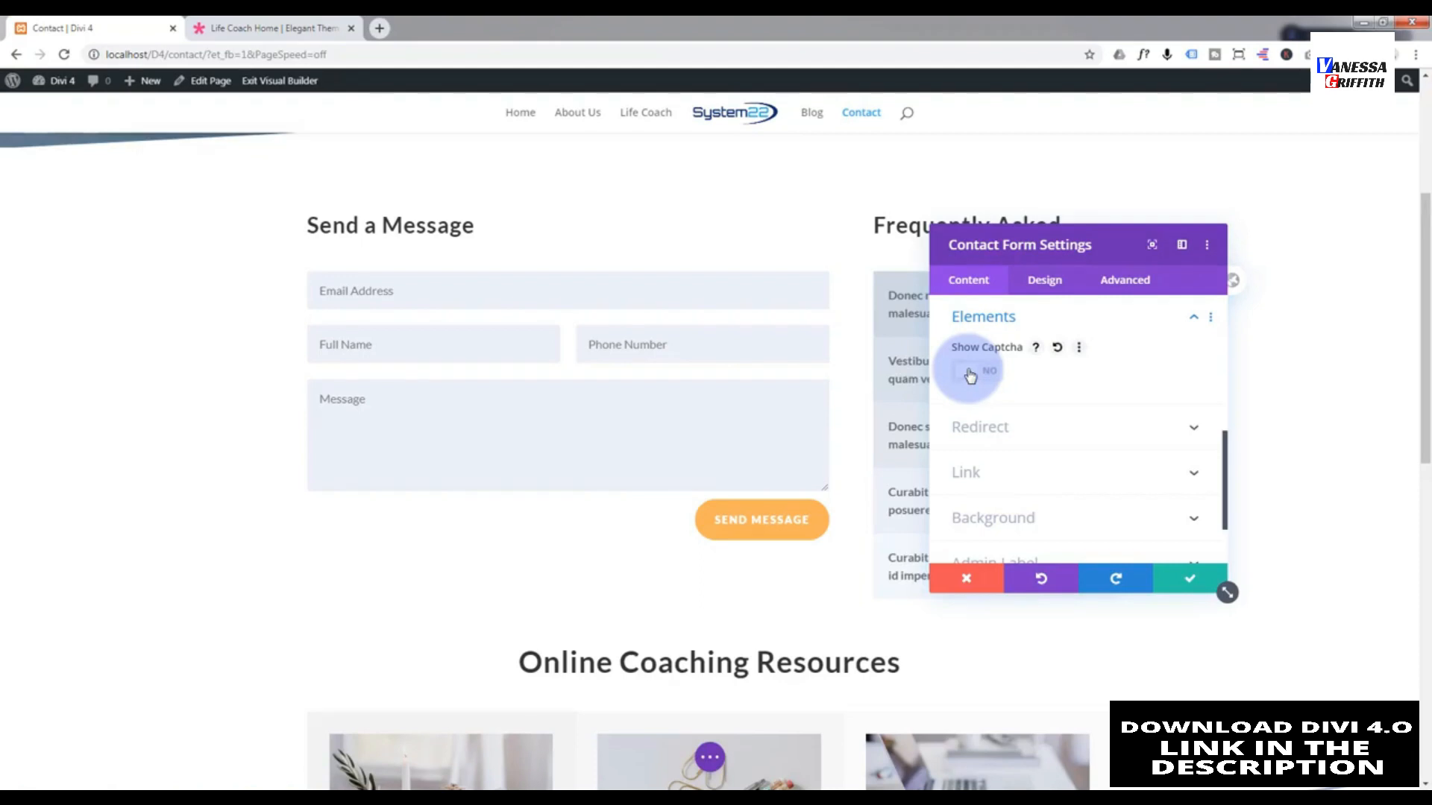
- Apply the contact form's settings and exit the Visual Builder on the Contact page
left_click(1186, 589)
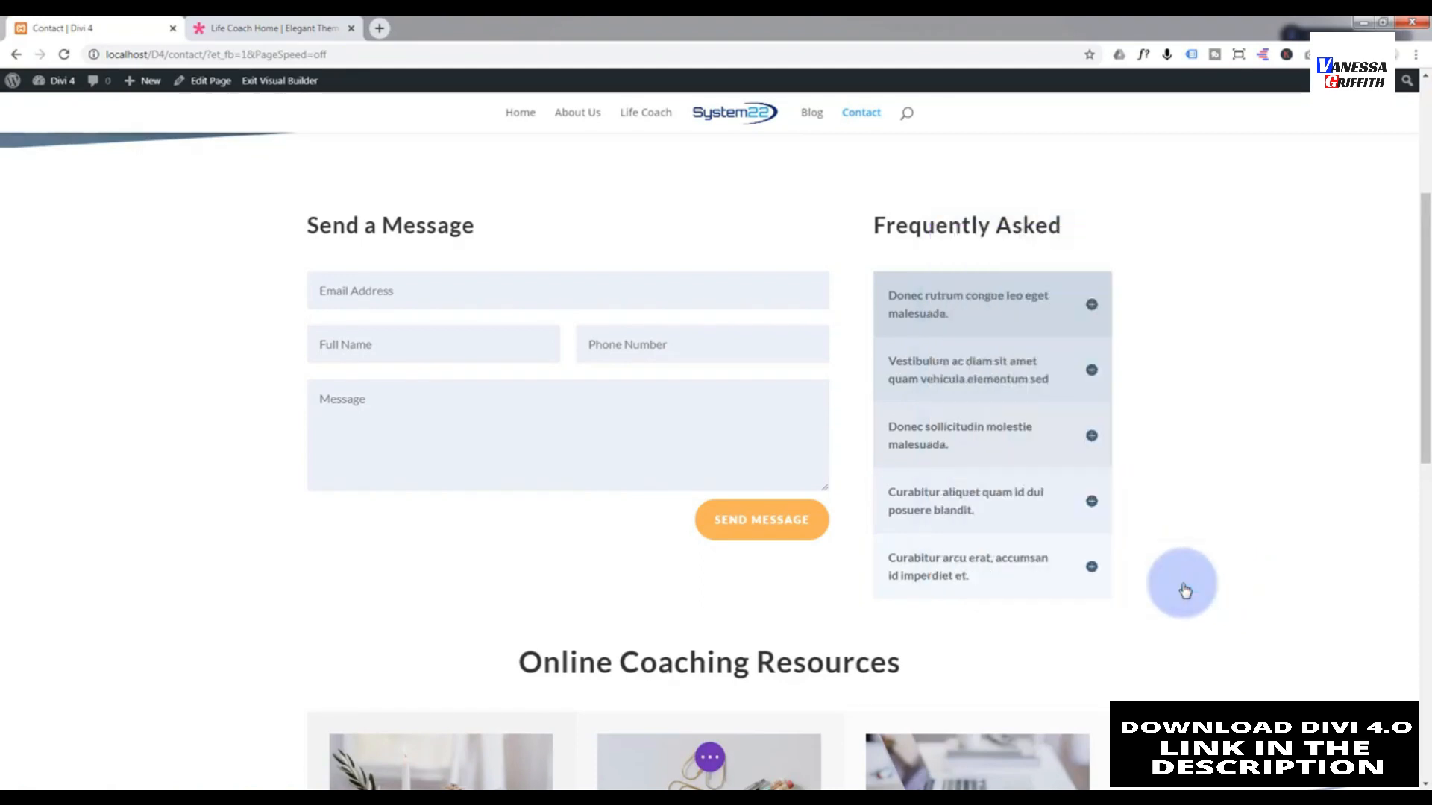
left_click(718, 762)
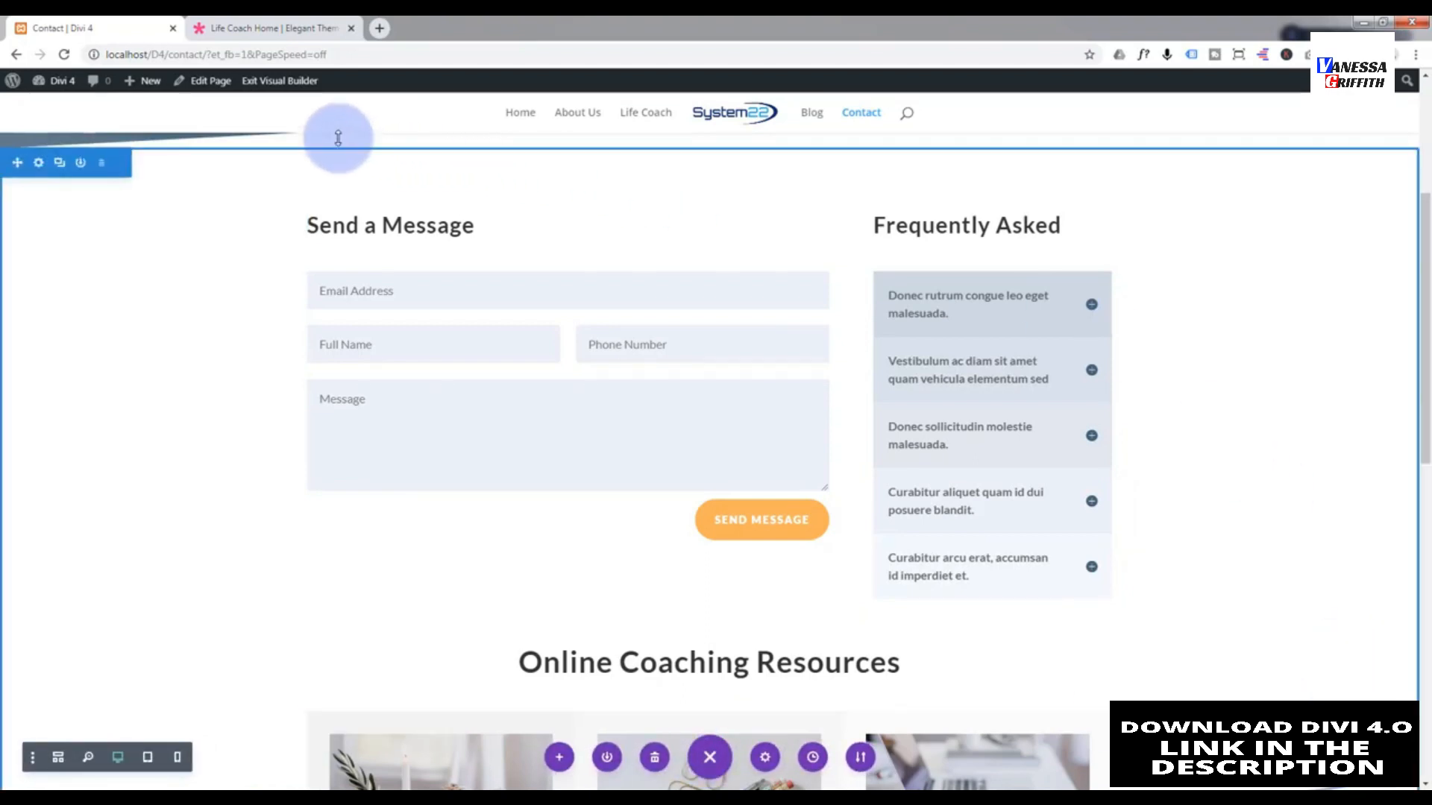
left_click(281, 82)
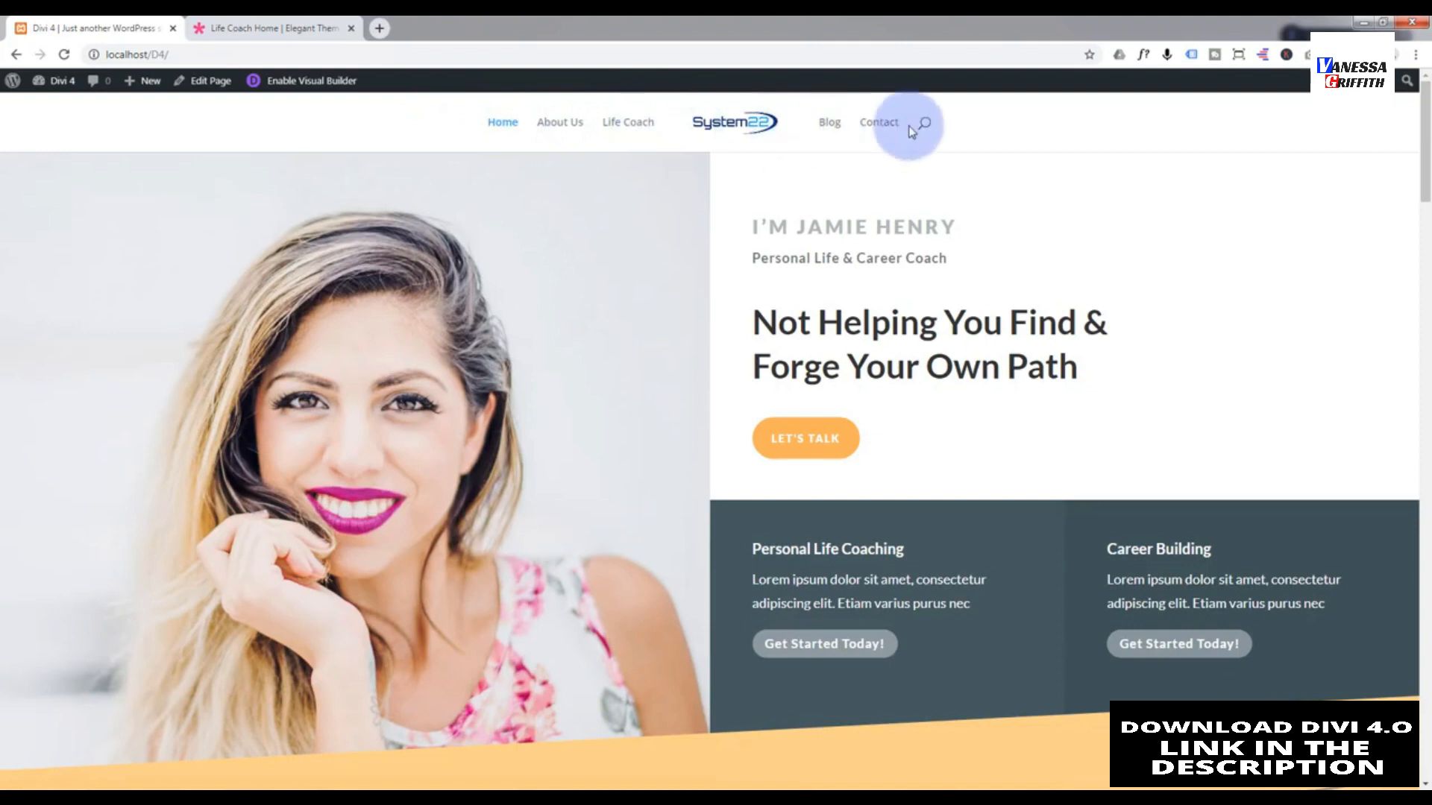
- Look over the finished Home page from the hero section down to the About Me and Testimonials sections
scroll(432, 228, "down", 15)
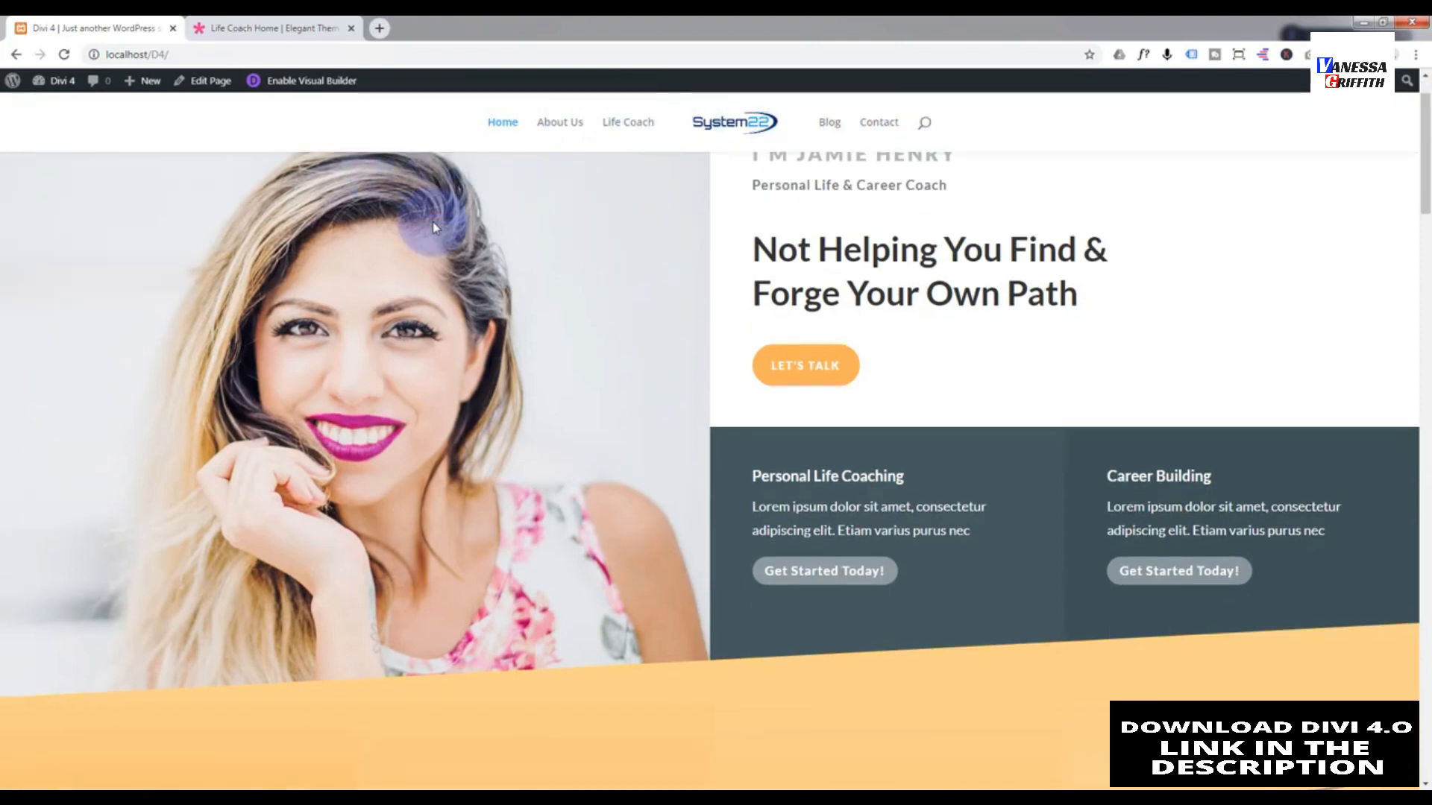
scroll(433, 227, "down", 14)
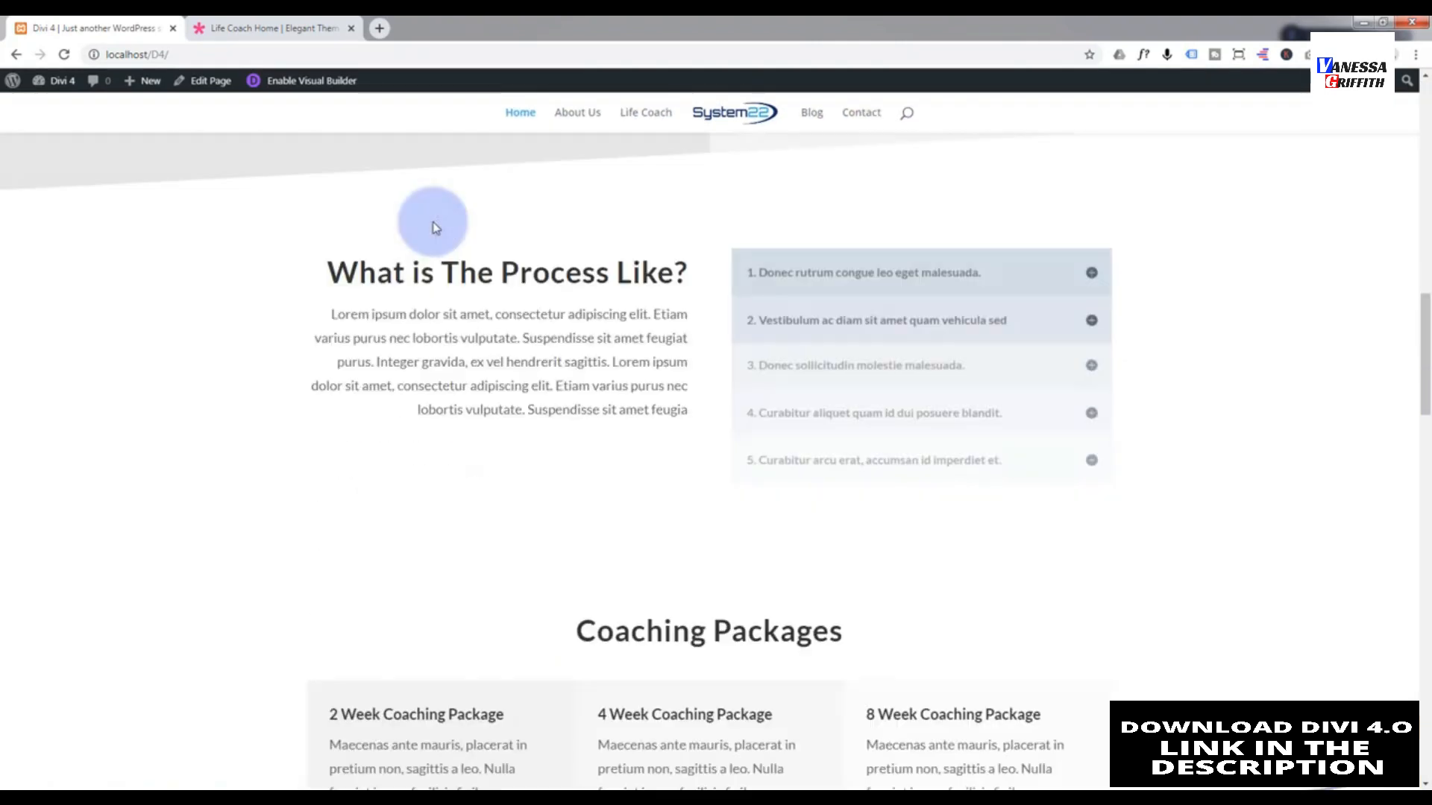
scroll(435, 232, "down", 14)
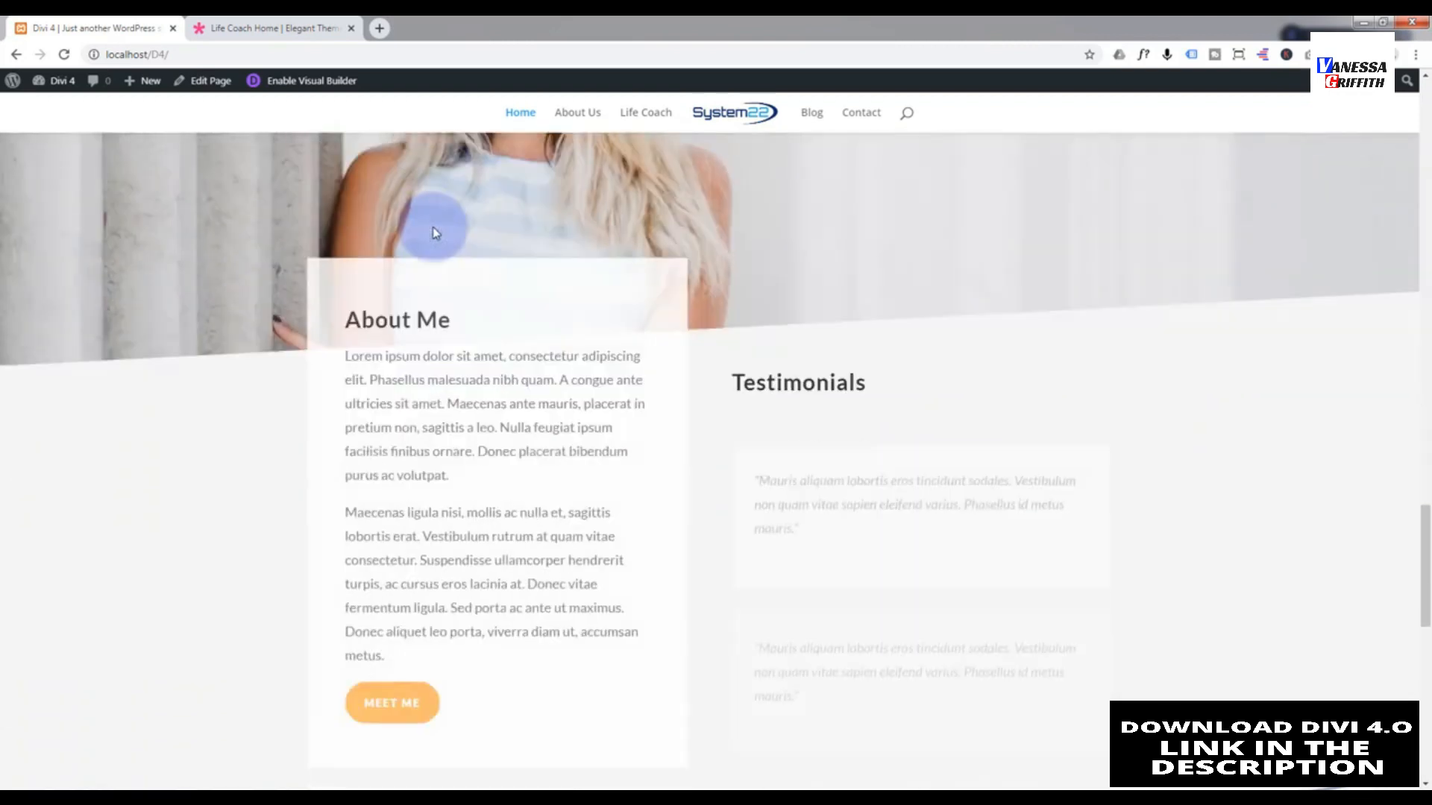